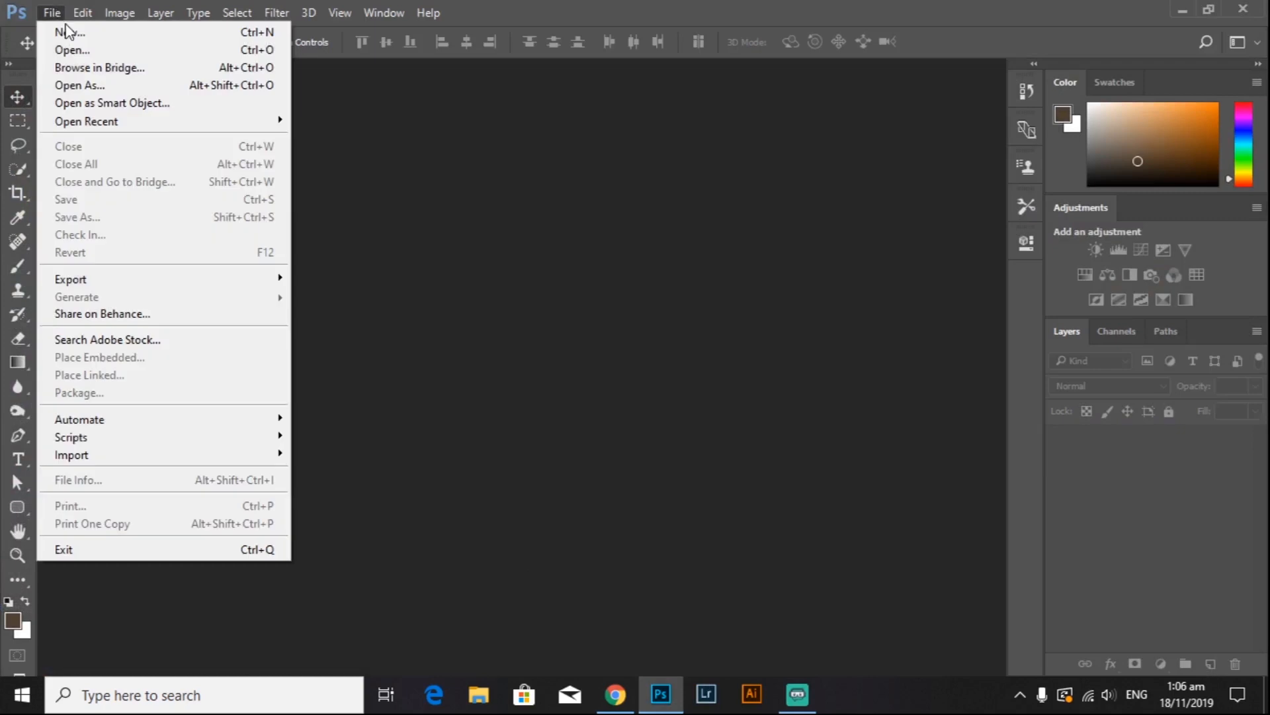
Step: Create a new document from the A4 print preset (210 x 297 mm) with the resolution set to 600 pixels/inch
{"action": "left_click", "coordinate": [66, 29]}
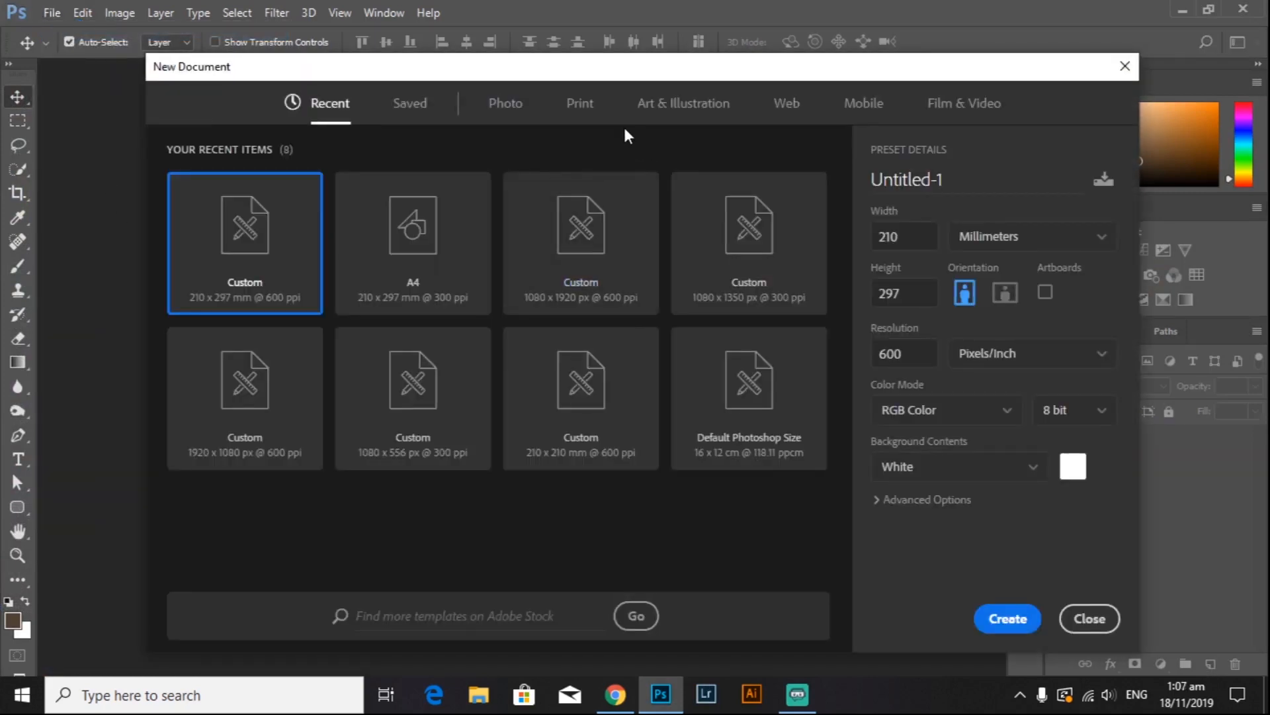
{"action": "left_click", "coordinate": [592, 106]}
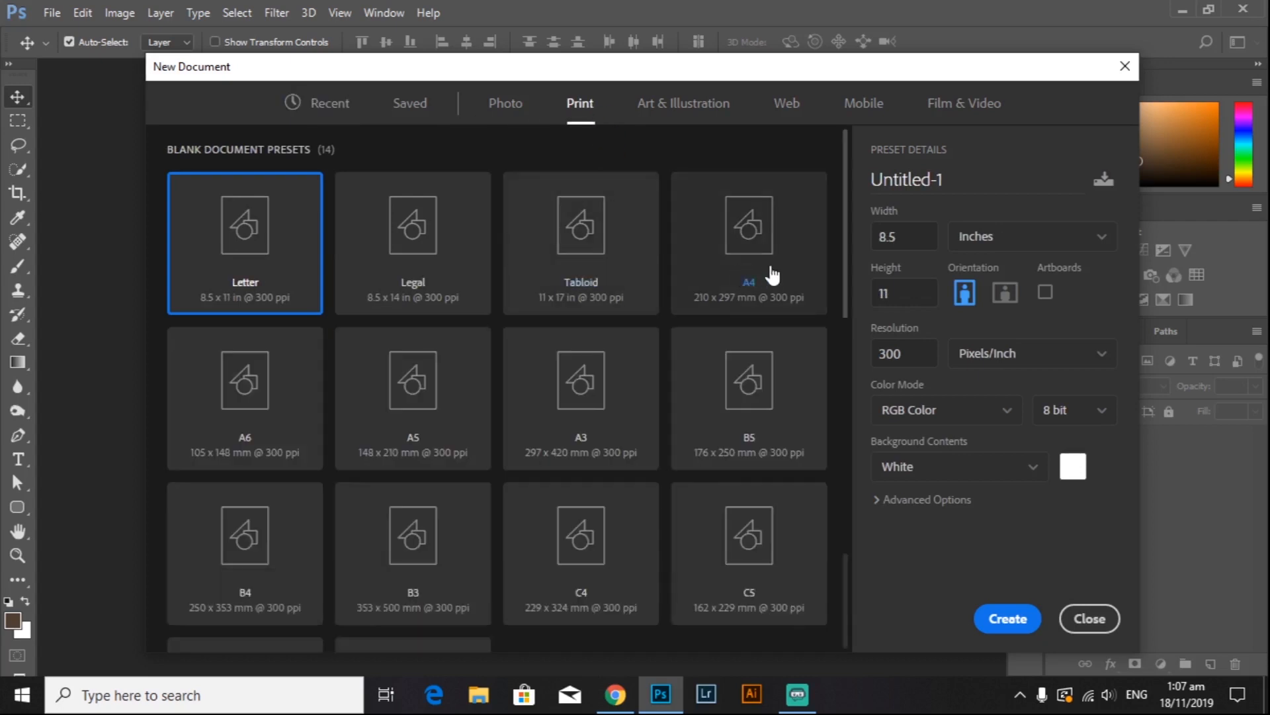
{"action": "left_click", "coordinate": [772, 273]}
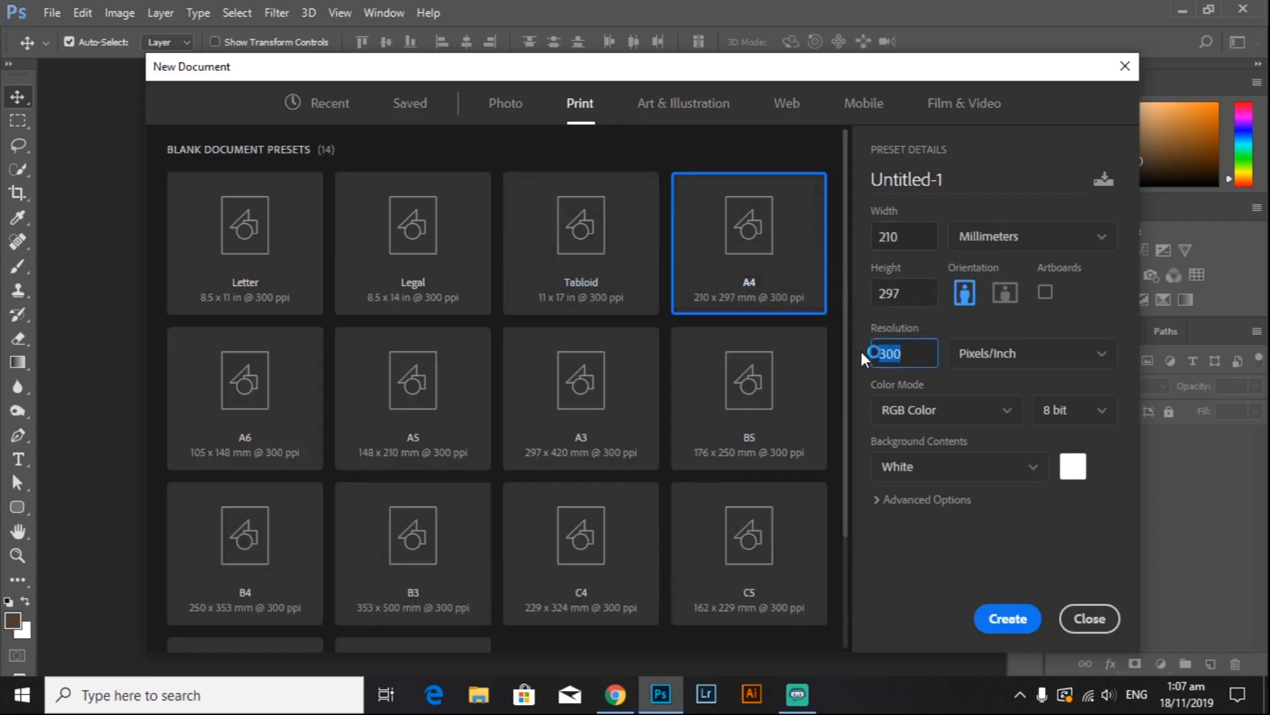
{"action": "type", "text": "600"}
{"action": "left_click", "coordinate": [1001, 620]}
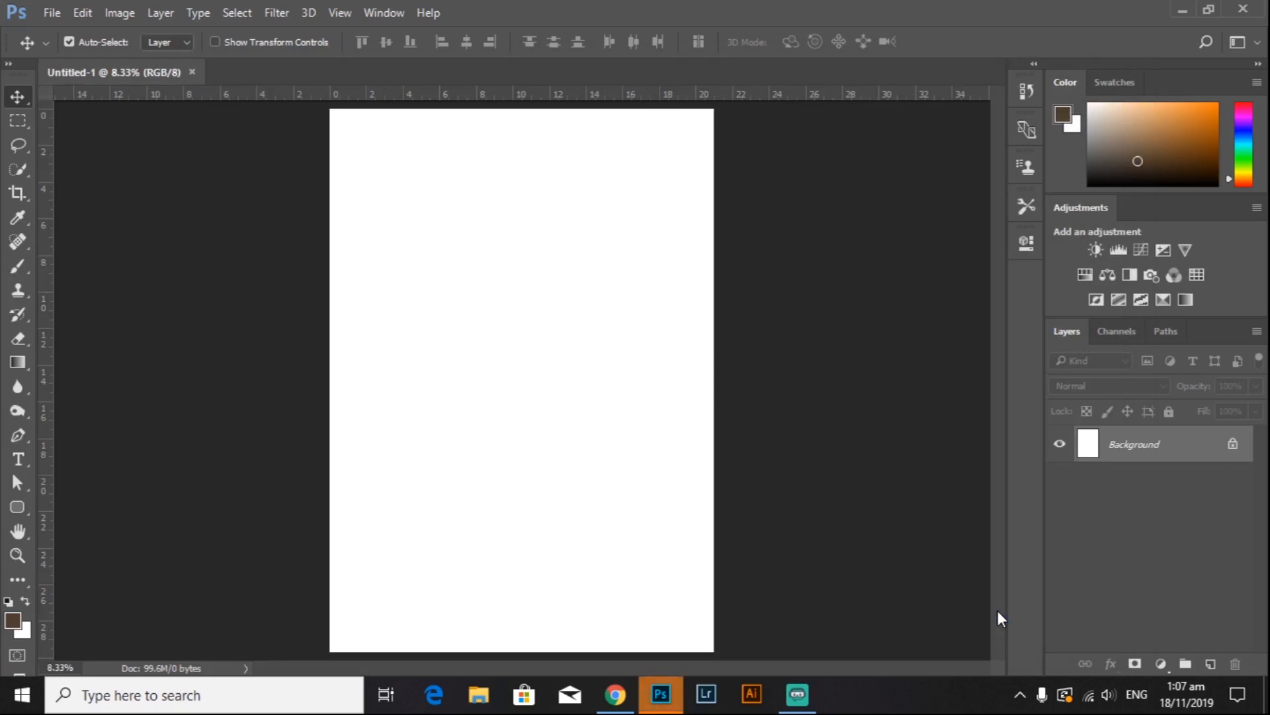
Step: Crop the blank canvas to the 4 : 5 (8 : 10) ratio and return to the Move tool
{"action": "left_click", "coordinate": [16, 193]}
{"action": "left_click", "coordinate": [103, 41]}
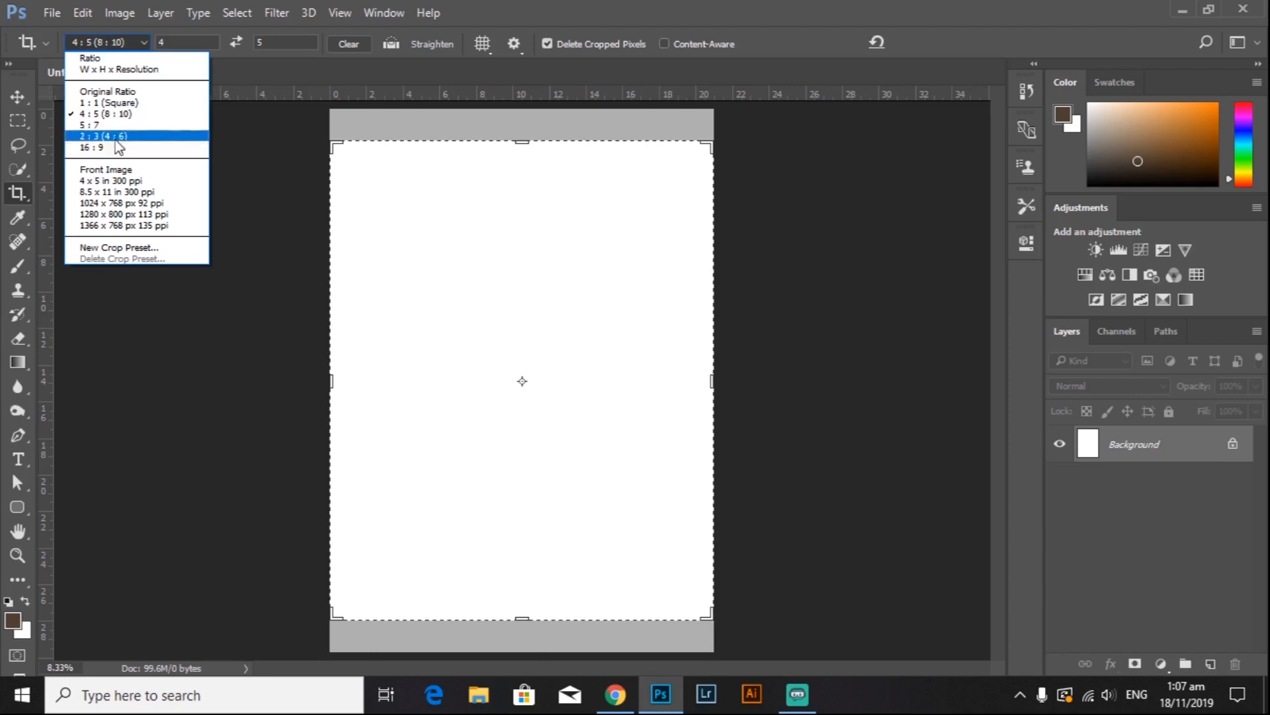
{"action": "left_click", "coordinate": [106, 115]}
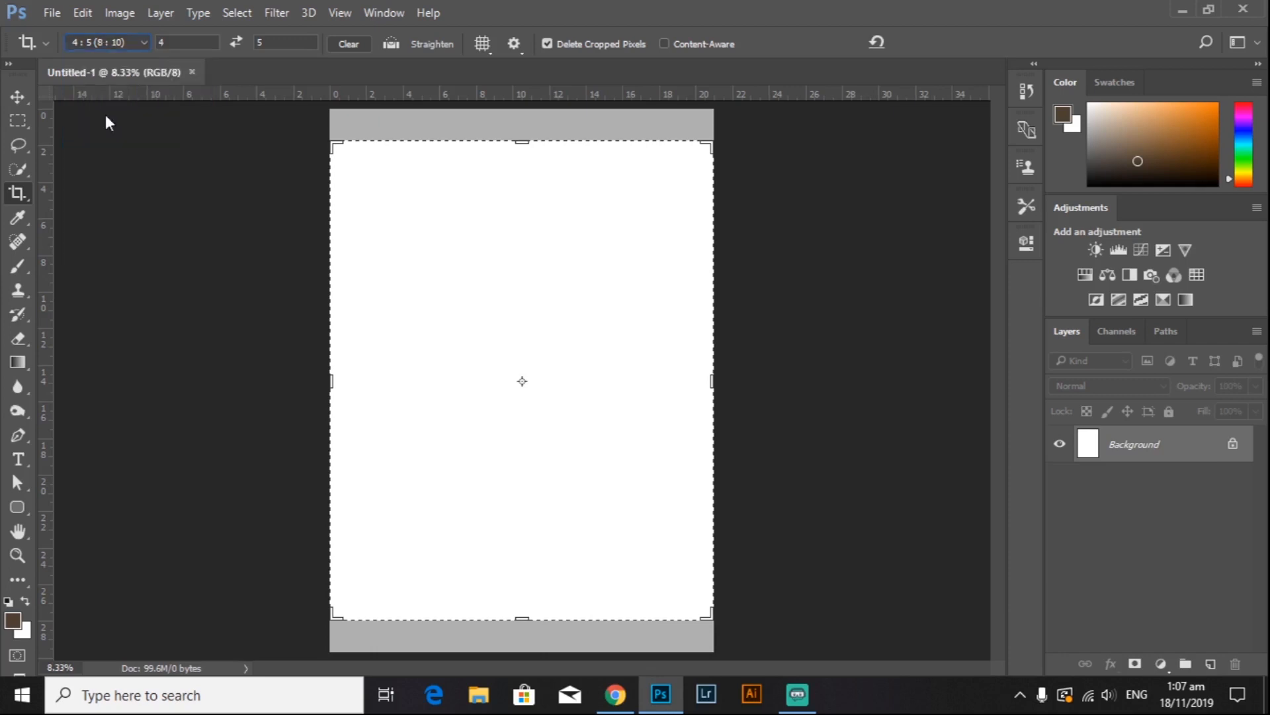
{"action": "left_click", "coordinate": [939, 42]}
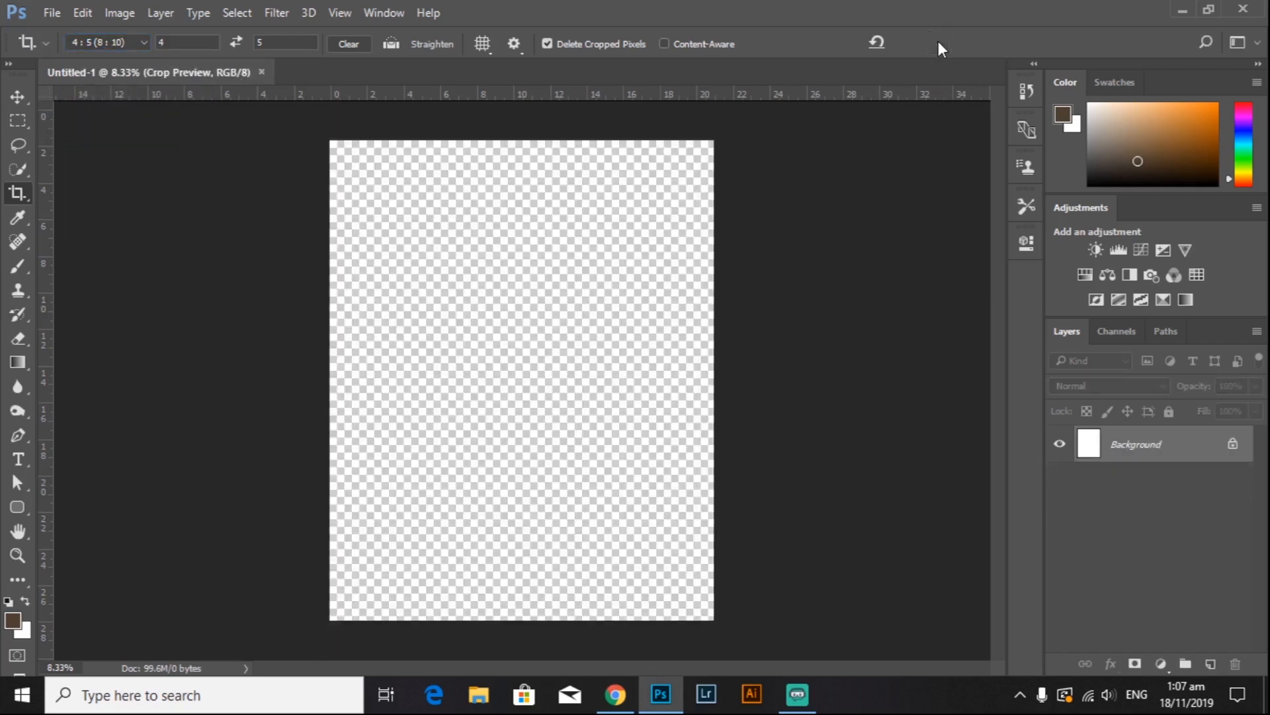
{"action": "left_click", "coordinate": [20, 99]}
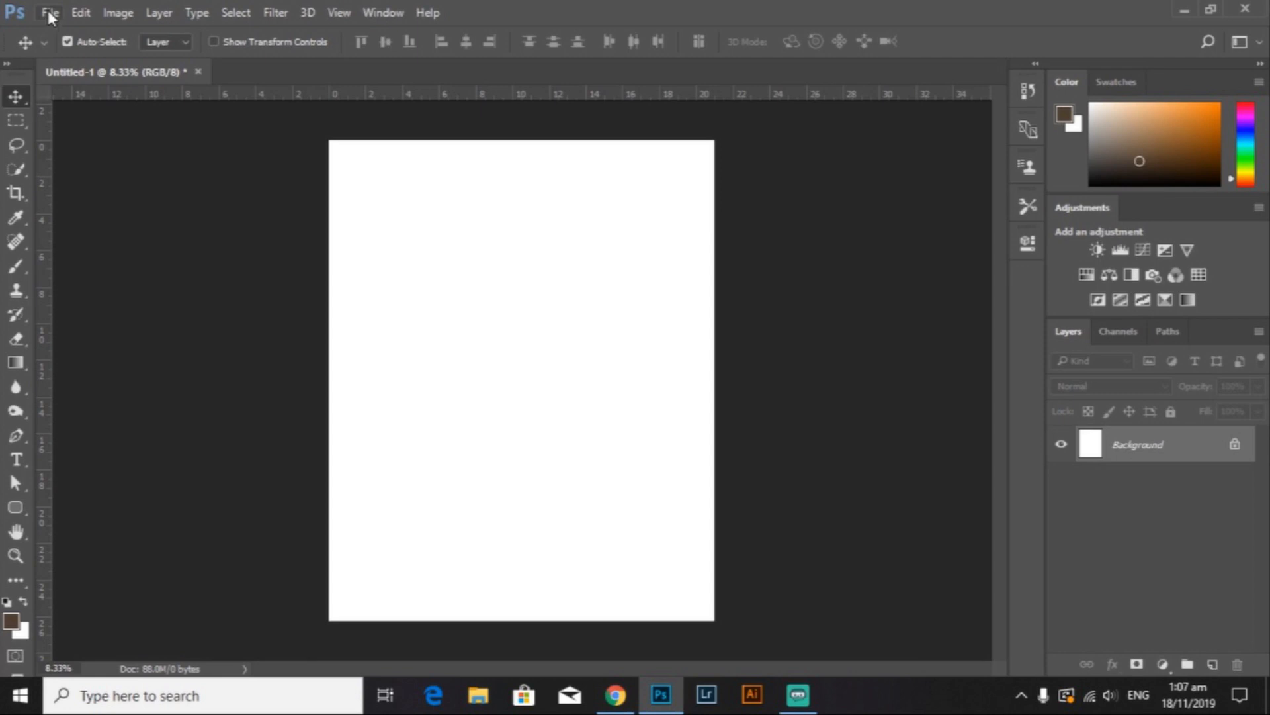
Step: Open the side-view photo of the woman, the tree reflection sunset and the man-in-red-jacket cave photo together
{"action": "left_click", "coordinate": [49, 12]}
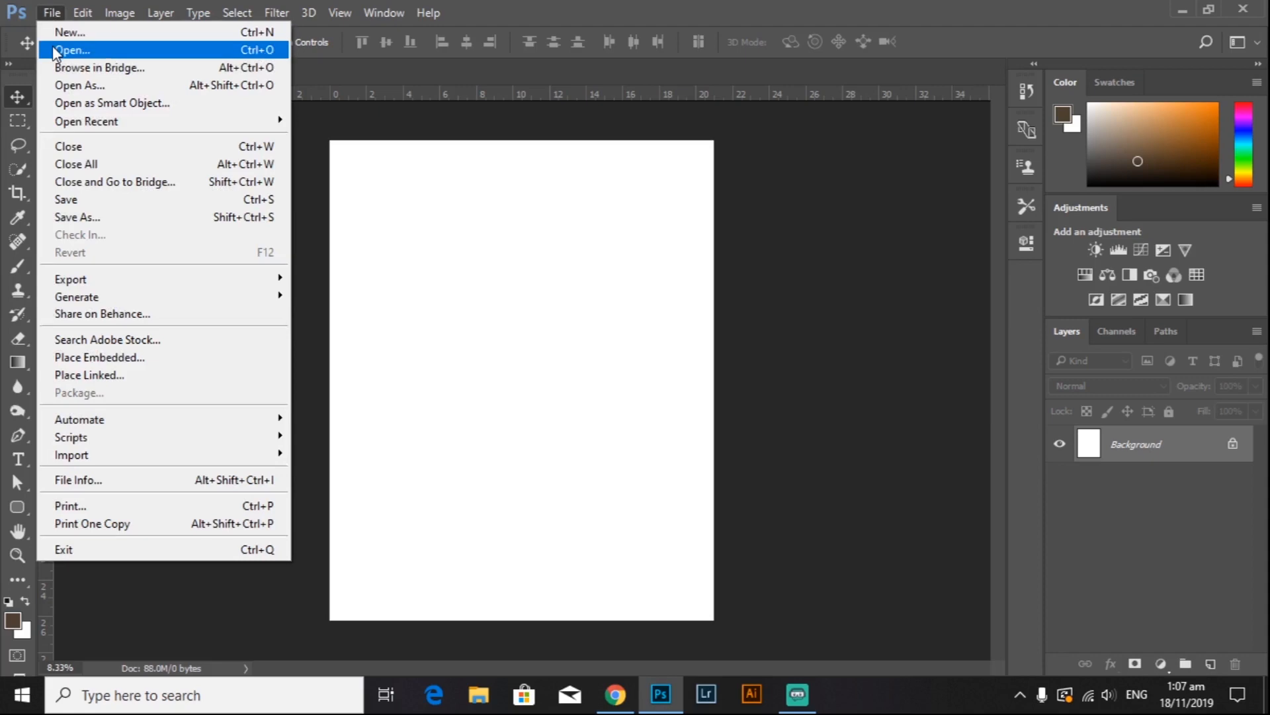
{"action": "left_click", "coordinate": [53, 48]}
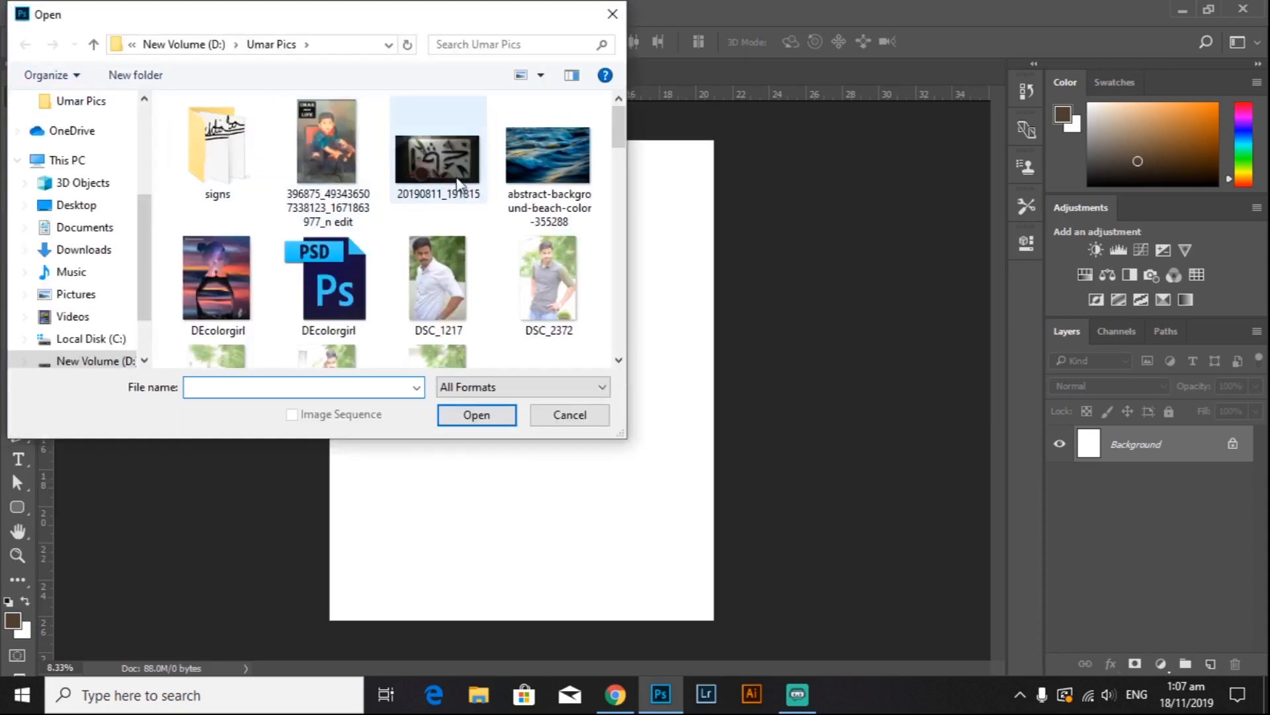
{"action": "scroll", "coordinate": [486, 204], "scroll_direction": "down", "scroll_amount": 15}
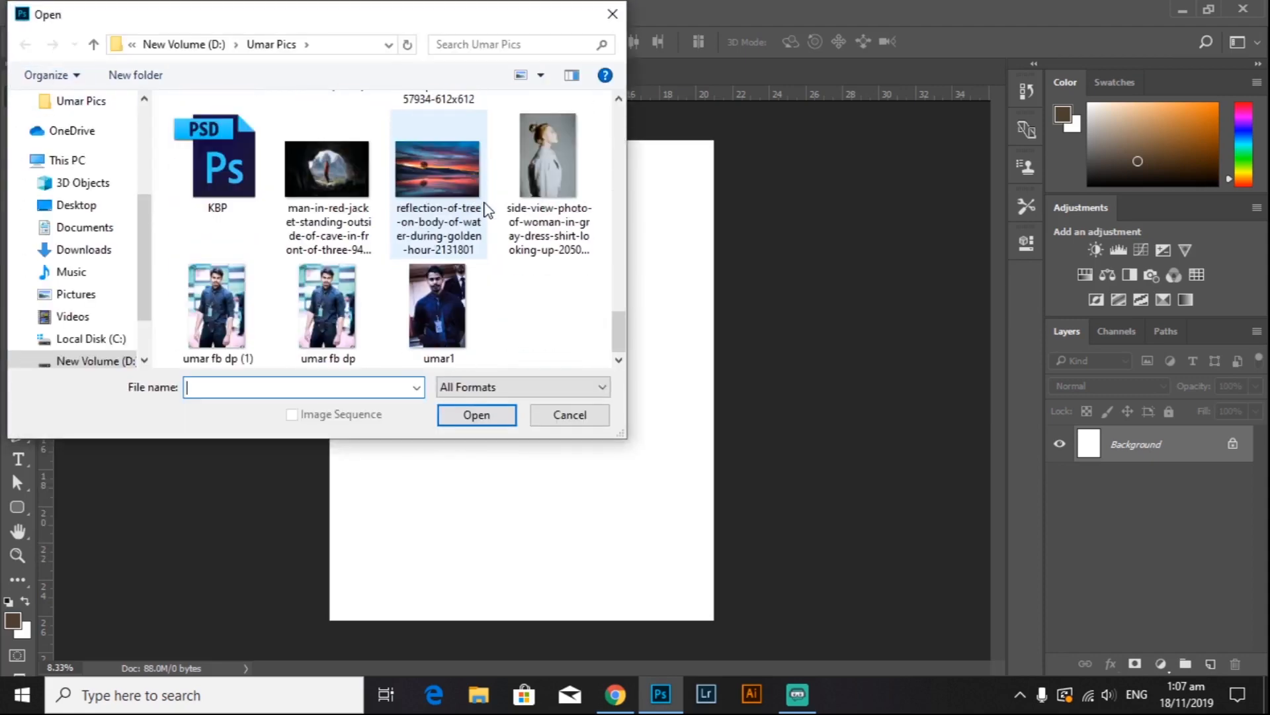
{"action": "left_click", "coordinate": [548, 158]}
{"action": "left_click", "coordinate": [437, 169], "text": "ctrl"}
{"action": "left_click", "coordinate": [327, 169], "text": "ctrl"}
{"action": "left_click", "coordinate": [477, 414]}
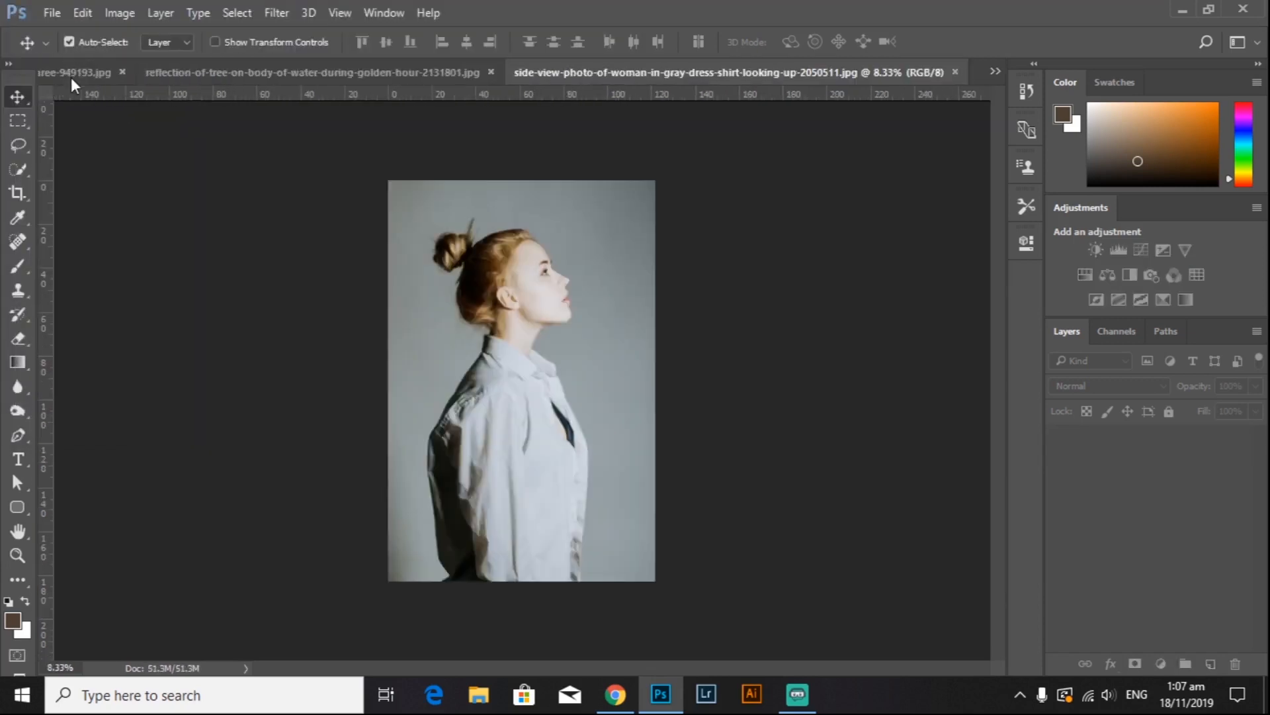
Step: Open the dark cosmos galaxy image from the Photoshop_Work folder on New Volume (D:)
{"action": "left_click", "coordinate": [70, 77]}
{"action": "left_click", "coordinate": [52, 14]}
{"action": "left_click", "coordinate": [57, 53]}
{"action": "left_click", "coordinate": [166, 44]}
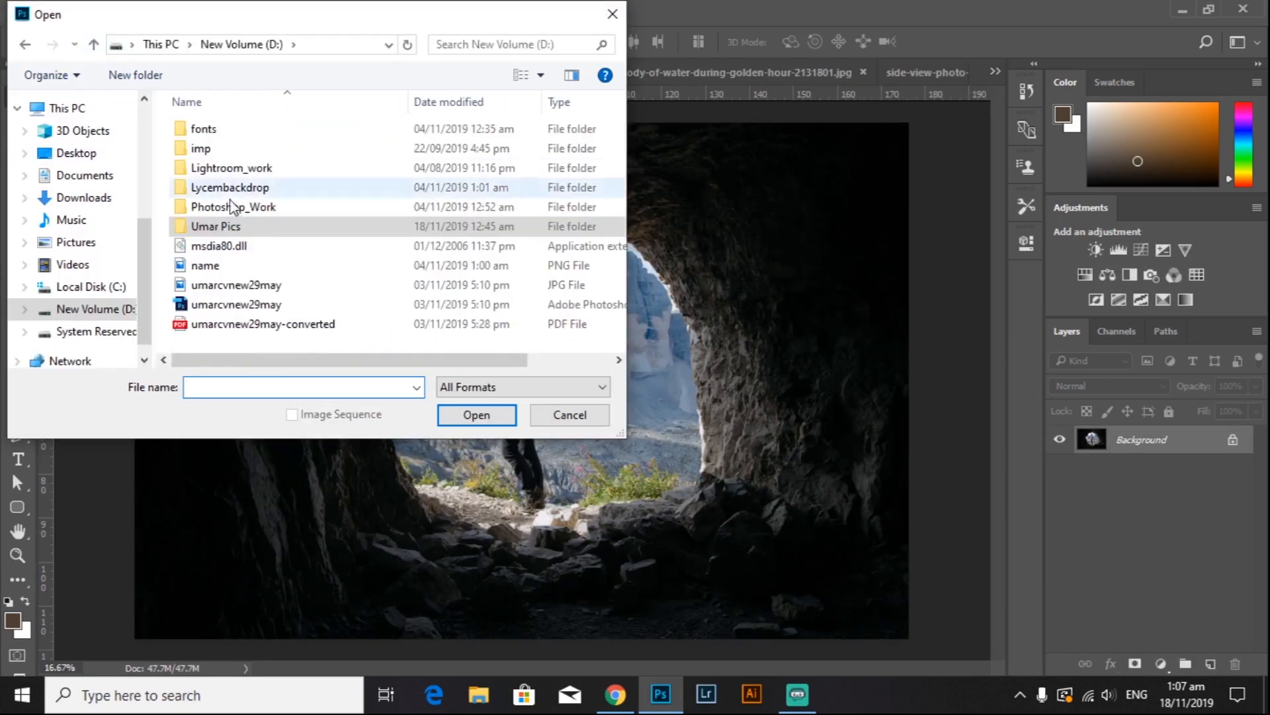
{"action": "double_click", "coordinate": [237, 209]}
{"action": "double_click", "coordinate": [241, 160]}
{"action": "left_click", "coordinate": [92, 45]}
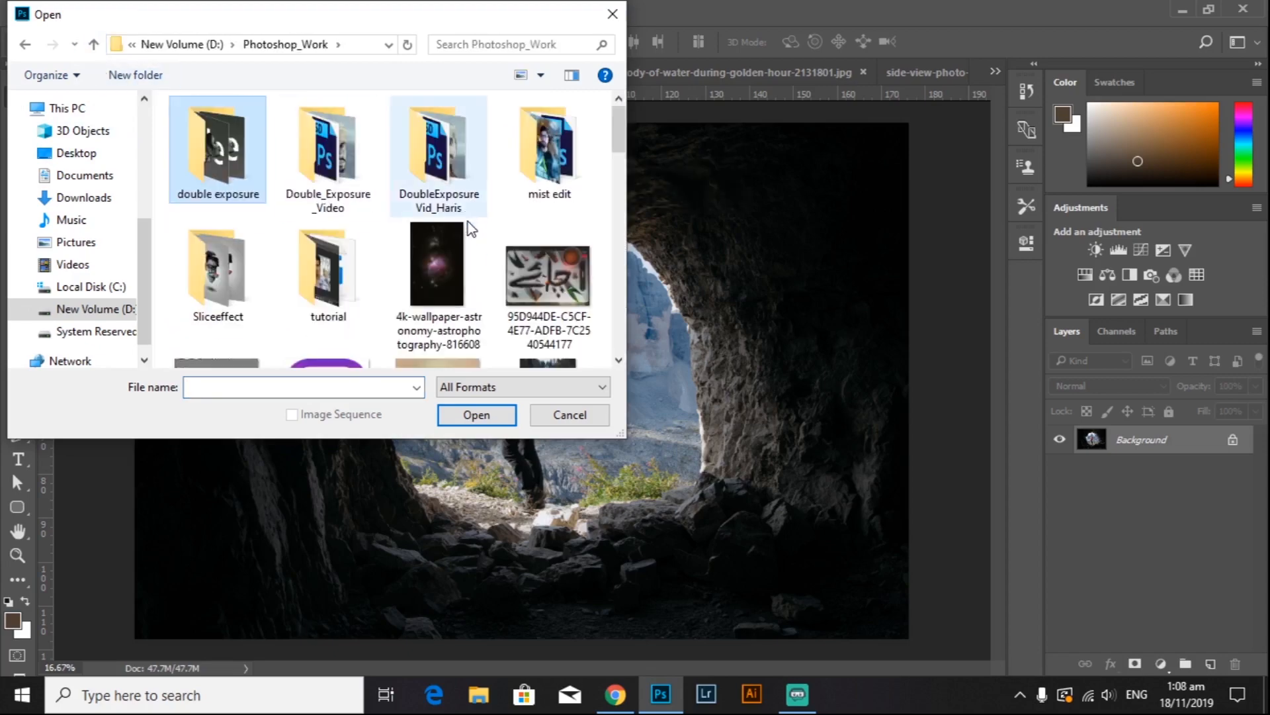
{"action": "scroll", "coordinate": [456, 224], "scroll_direction": "down", "scroll_amount": 3}
{"action": "left_click", "coordinate": [539, 285]}
{"action": "left_click", "coordinate": [497, 414]}
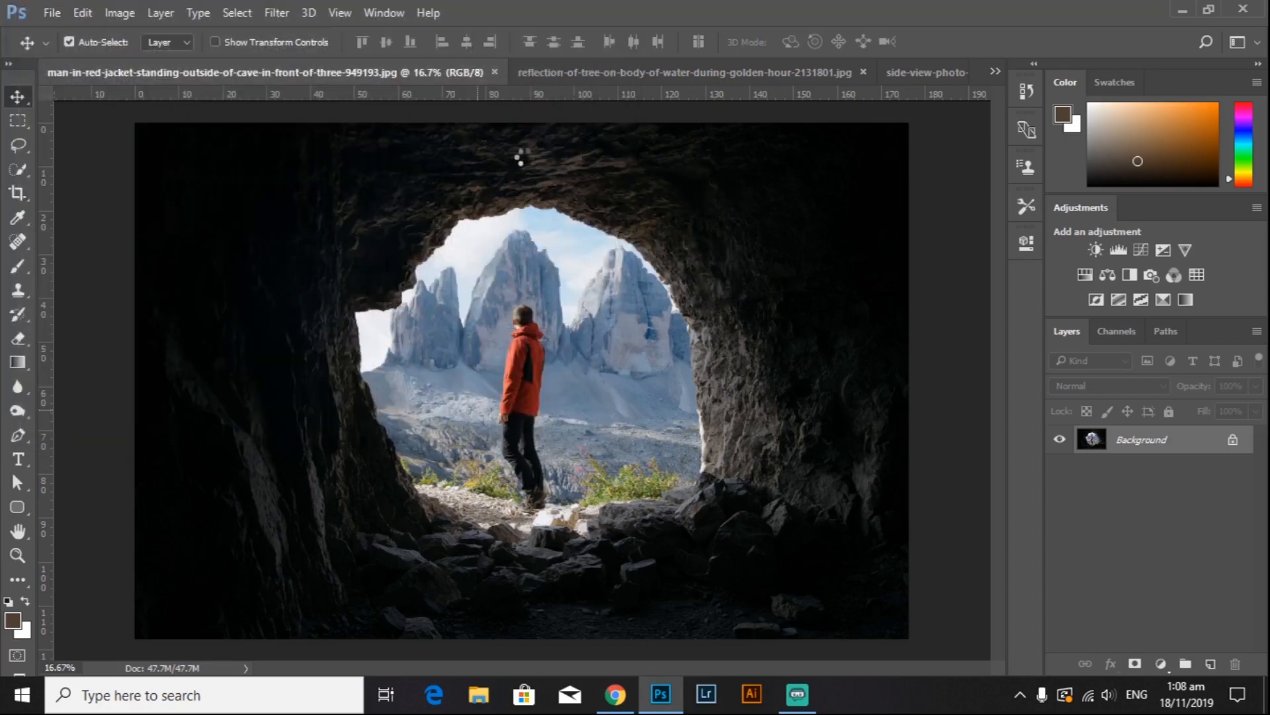
Step: Look through the open documents: the blank canvas, the cave photo, the sunset reflection and the woman's side-view photo
{"action": "left_click", "coordinate": [996, 70]}
{"action": "left_click", "coordinate": [953, 78]}
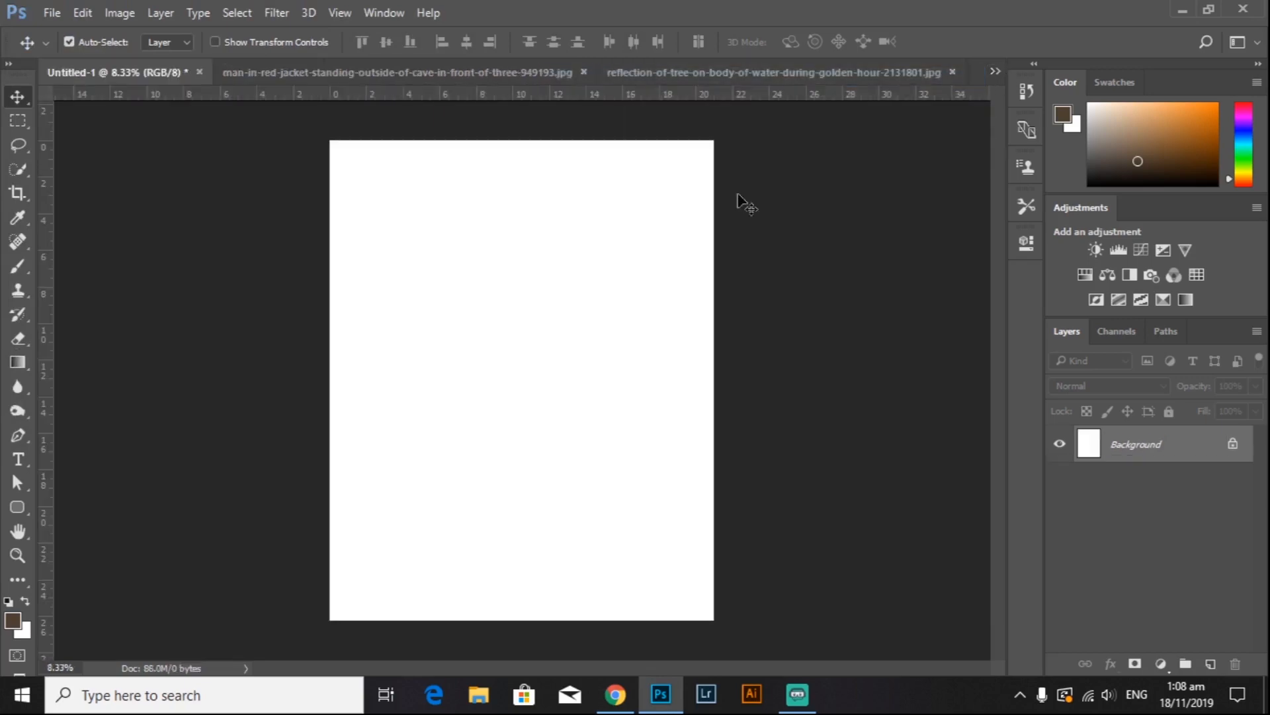
{"action": "left_click", "coordinate": [295, 80]}
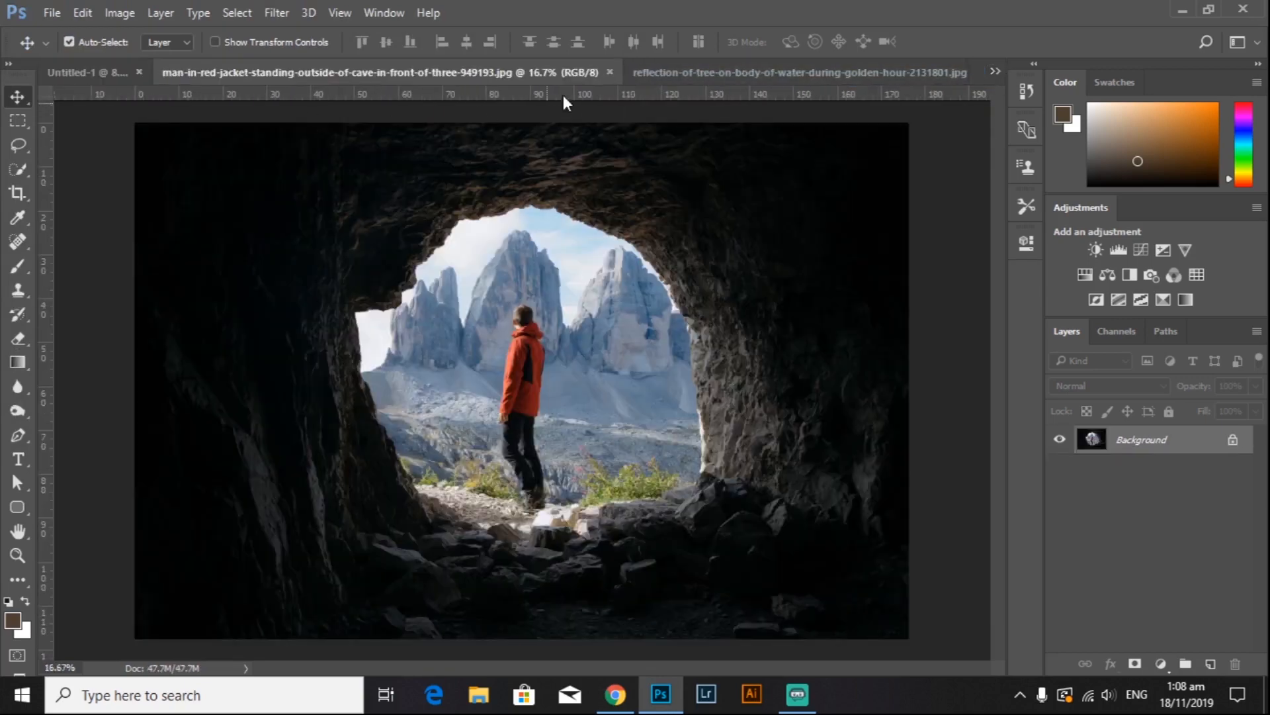
{"action": "left_click", "coordinate": [655, 78]}
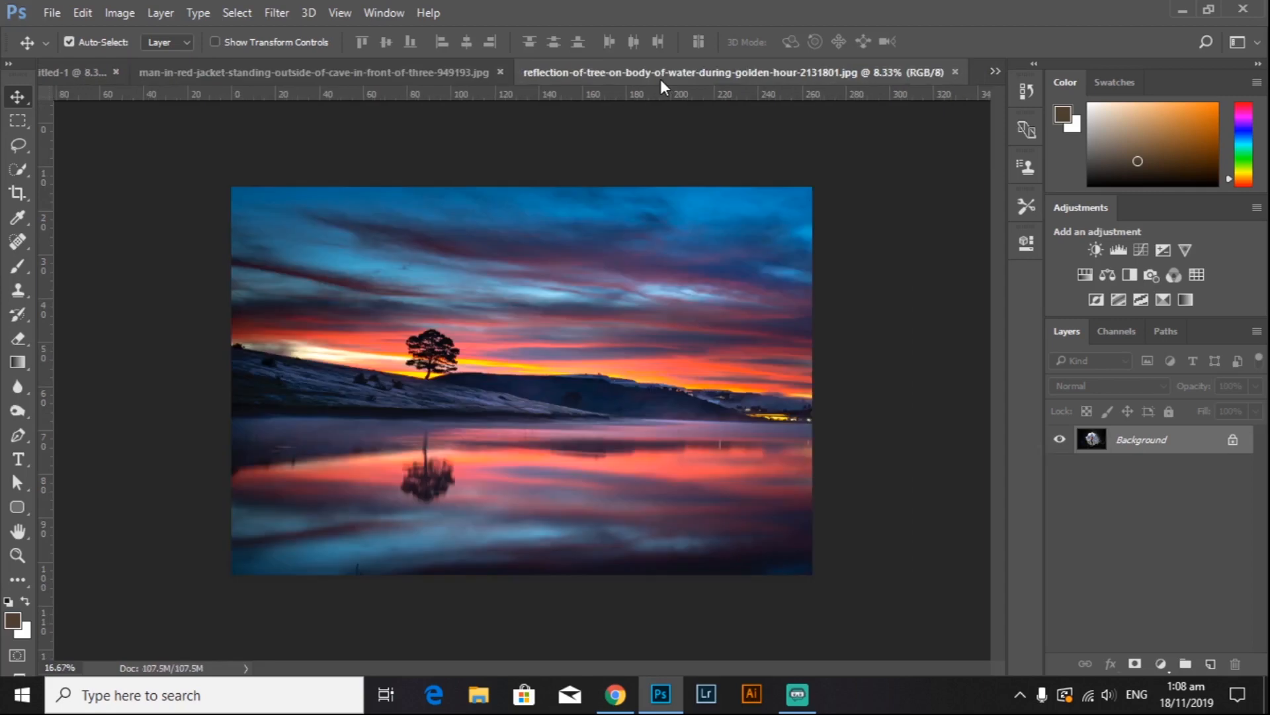
{"action": "left_click", "coordinate": [996, 70]}
{"action": "left_click", "coordinate": [757, 136]}
{"action": "left_click_drag", "start_coordinate": [424, 242], "coordinate": [434, 266]}
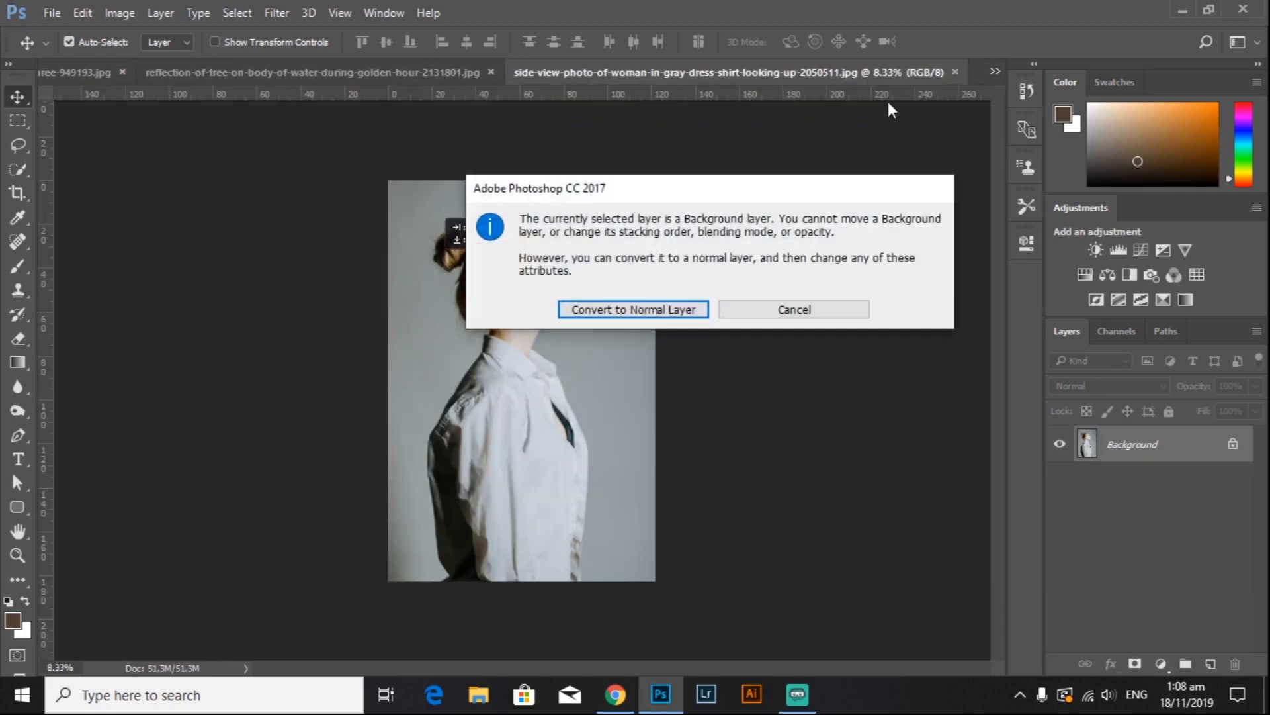
{"action": "left_click", "coordinate": [782, 311]}
Step: Float the woman's side-view photo in its own window and show the blank Untitled-1 document behind it
{"action": "left_click_drag", "start_coordinate": [724, 73], "coordinate": [711, 220]}
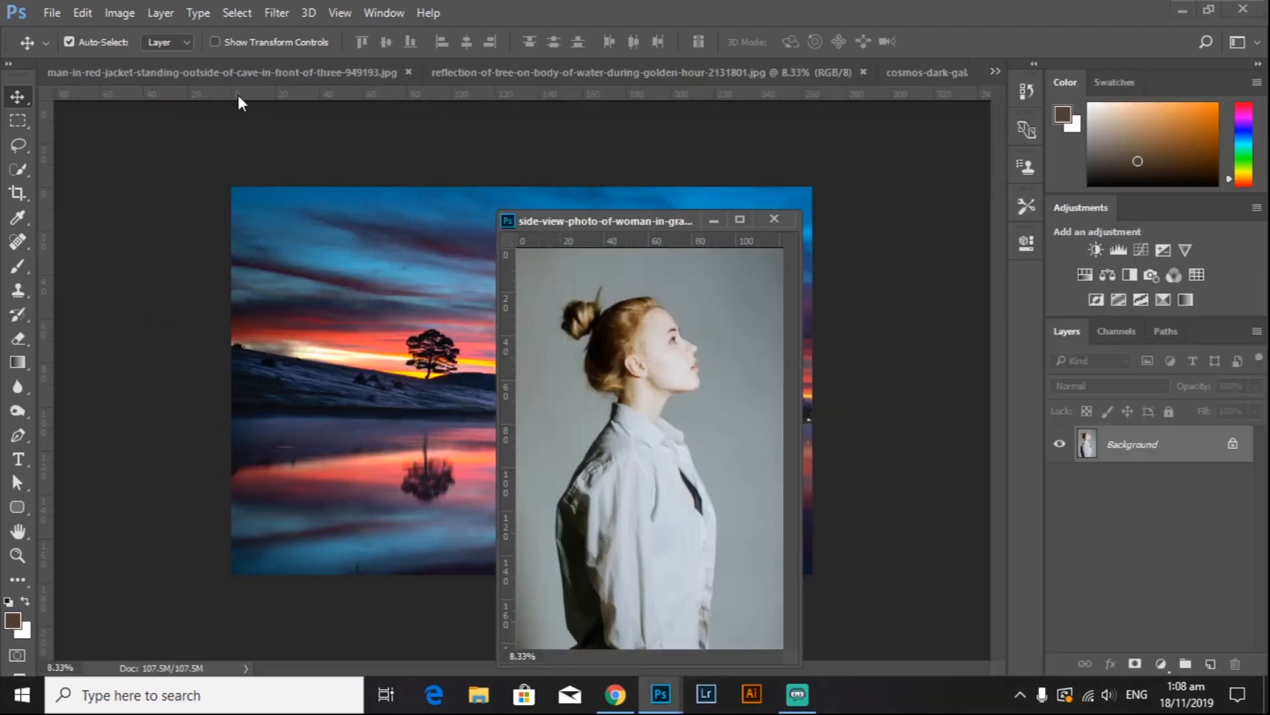
{"action": "left_click", "coordinate": [978, 71]}
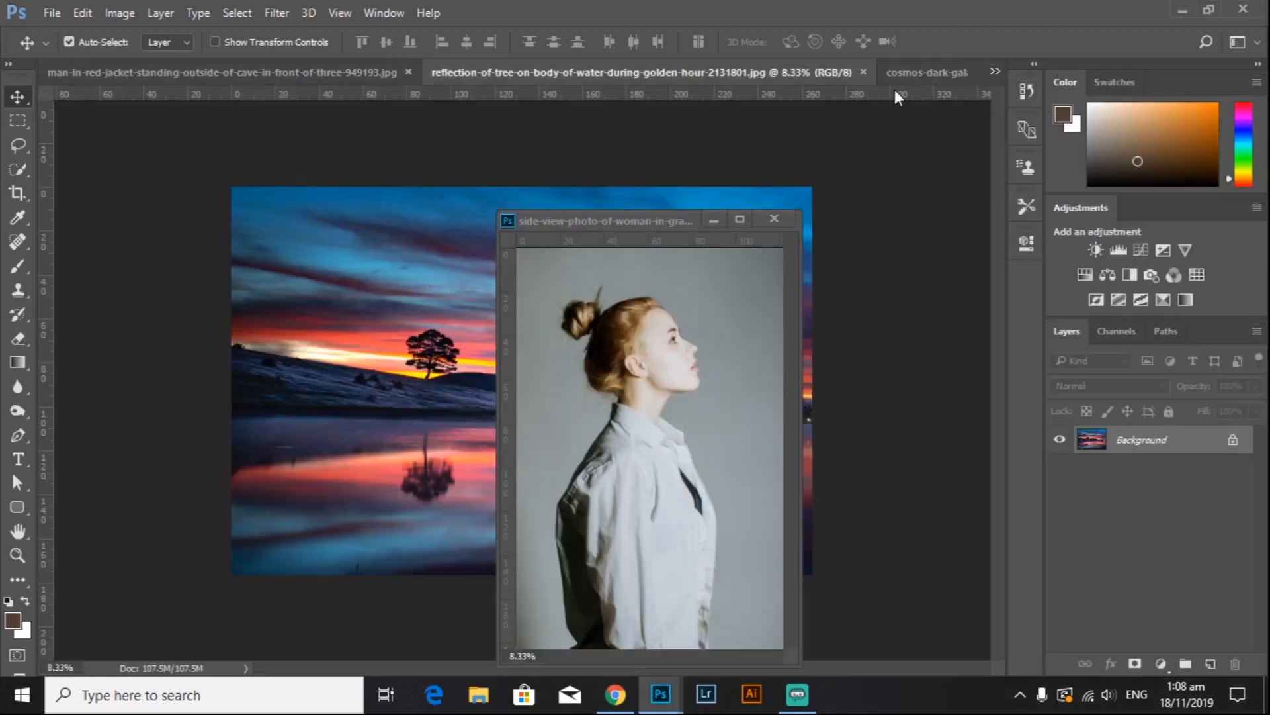
{"action": "left_click", "coordinate": [995, 70]}
{"action": "left_click", "coordinate": [939, 76]}
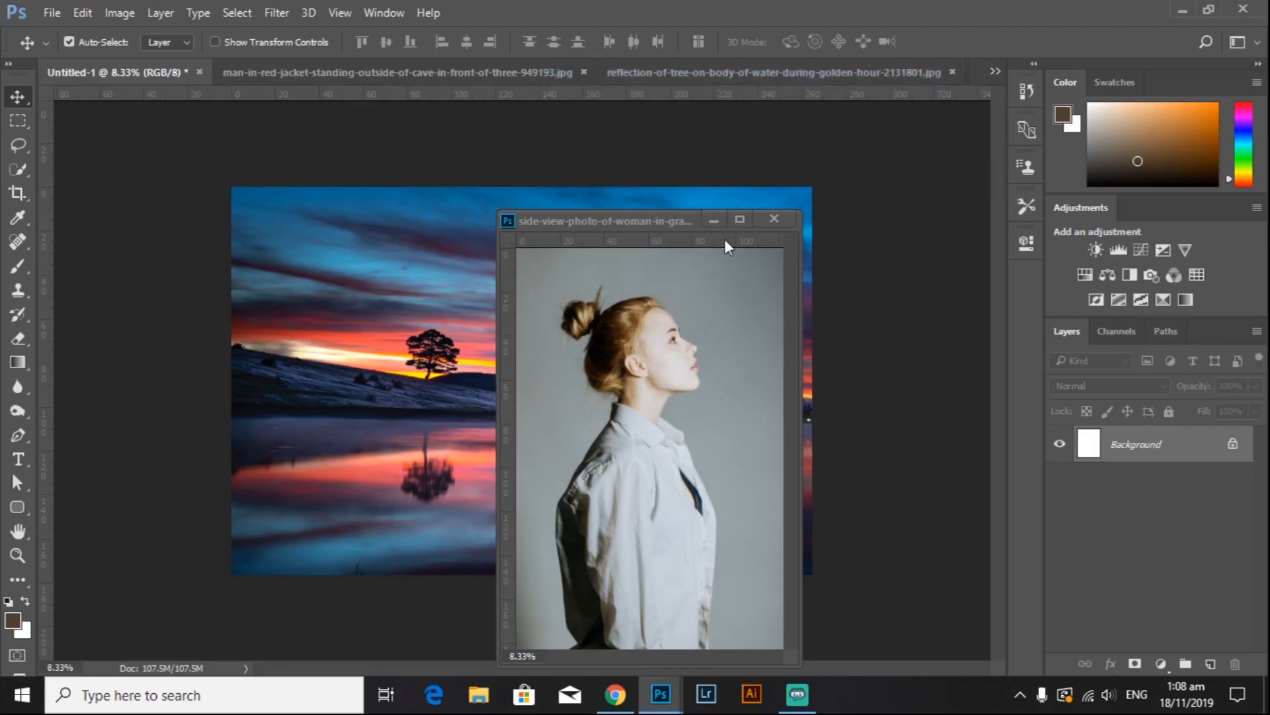
{"action": "left_click", "coordinate": [704, 321]}
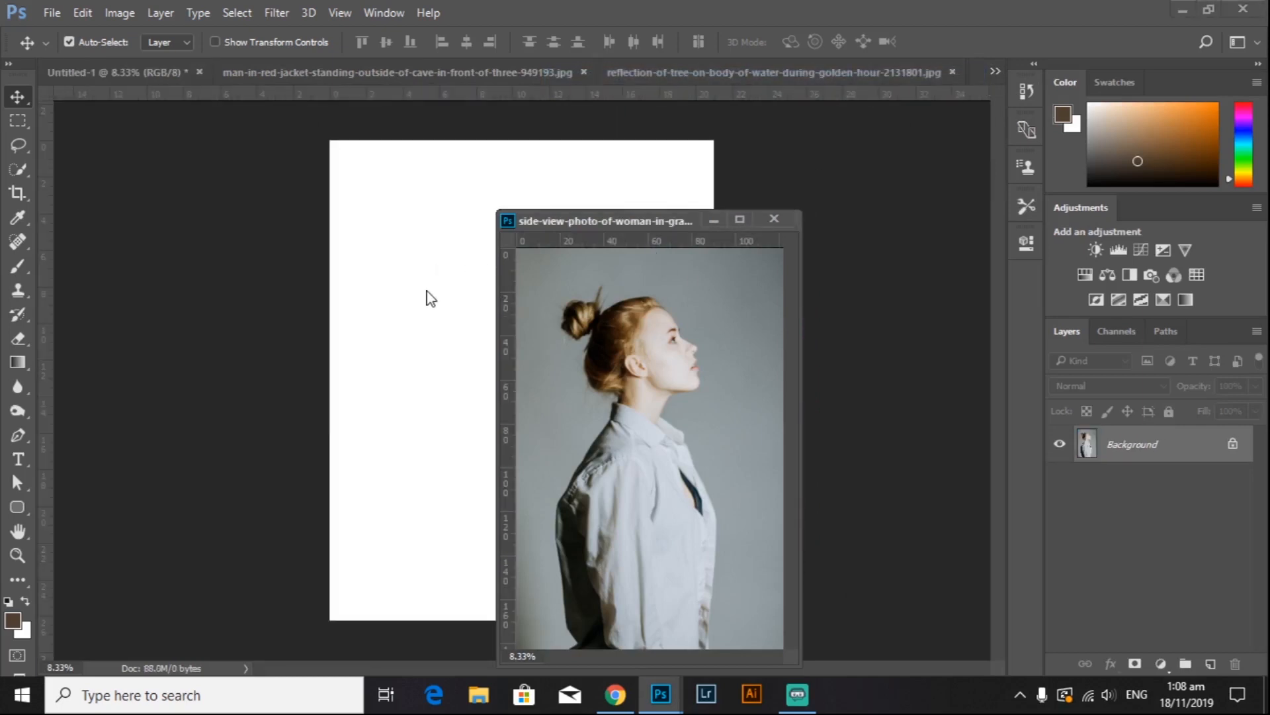
Step: Copy the woman's photo from its floating window into Untitled-1 as a new layer and close the source photo
{"action": "left_click_drag", "start_coordinate": [641, 239], "coordinate": [925, 269]}
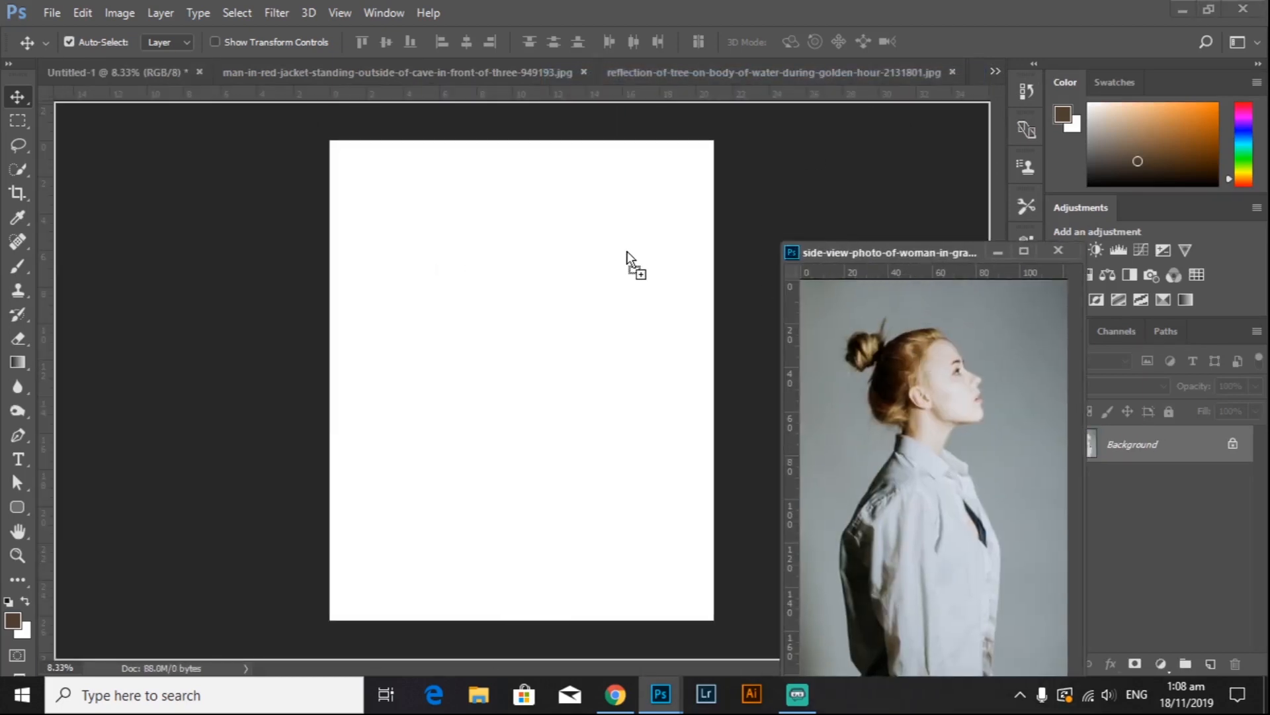
{"action": "left_click_drag", "start_coordinate": [626, 258], "coordinate": [607, 306]}
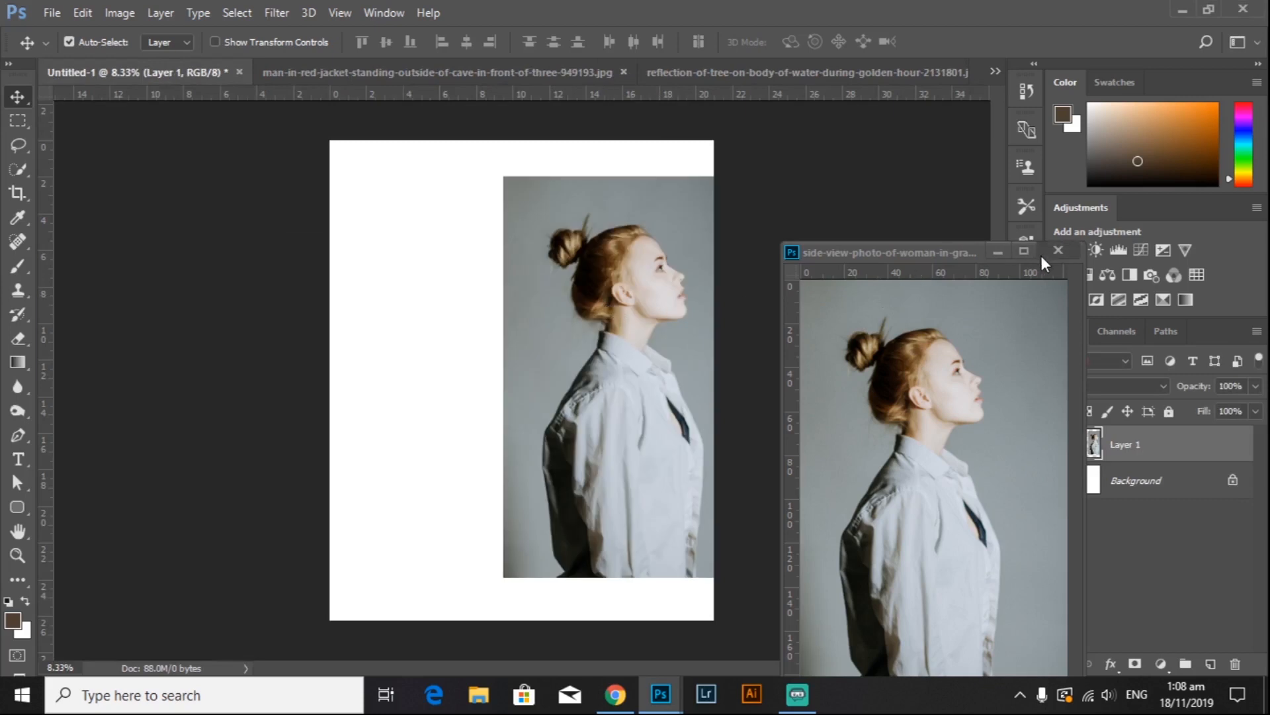
{"action": "left_click", "coordinate": [1058, 250]}
Step: Center the woman's layer on the canvas and scale it up proportionally to about 124% with Free Transform
{"action": "left_click_drag", "start_coordinate": [610, 269], "coordinate": [506, 284]}
{"action": "key", "text": "ctrl"}
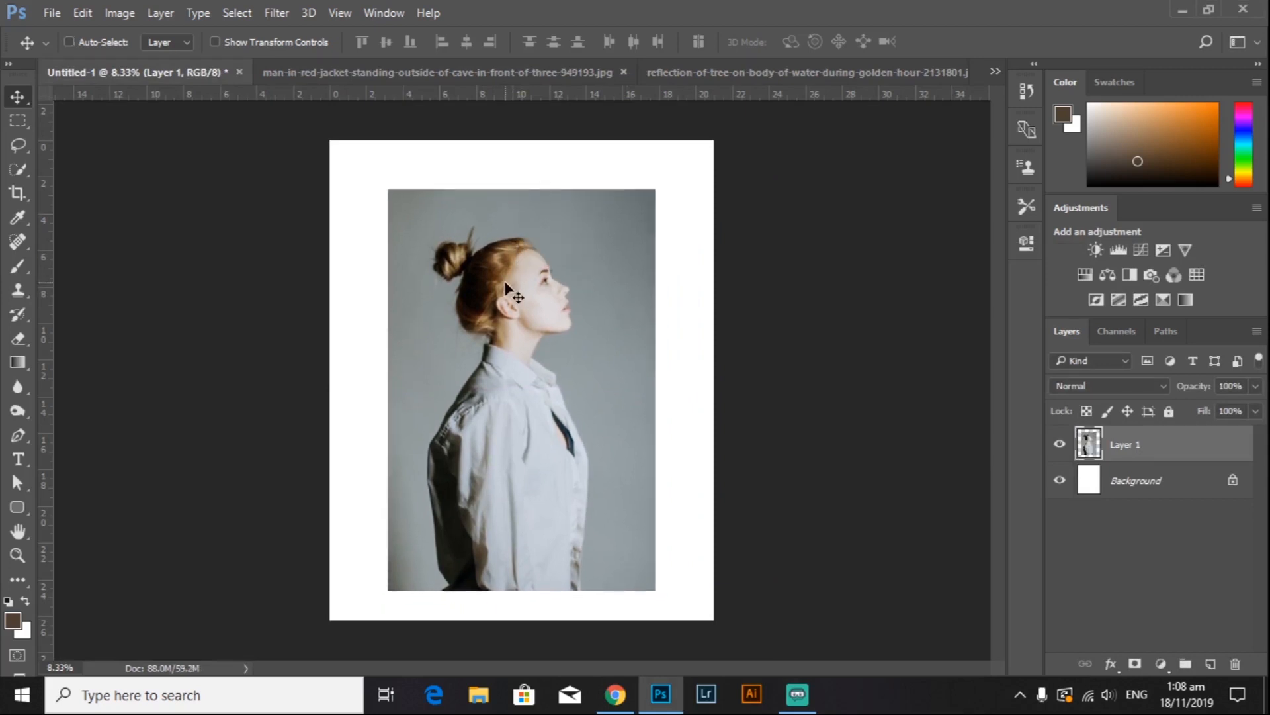
{"action": "key", "text": "ctrl+t"}
{"action": "left_click_drag", "start_coordinate": [655, 190], "coordinate": [677, 159]}
{"action": "left_click_drag", "start_coordinate": [611, 232], "coordinate": [615, 246]}
{"action": "mouse_move", "coordinate": [677, 174]}
{"action": "left_mouse_down"}
{"action": "mouse_move", "coordinate": [728, 139]}
{"action": "mouse_move", "coordinate": [705, 137]}
{"action": "mouse_move", "coordinate": [688, 157]}
{"action": "left_mouse_up"}
{"action": "left_click_drag", "start_coordinate": [603, 246], "coordinate": [603, 221]}
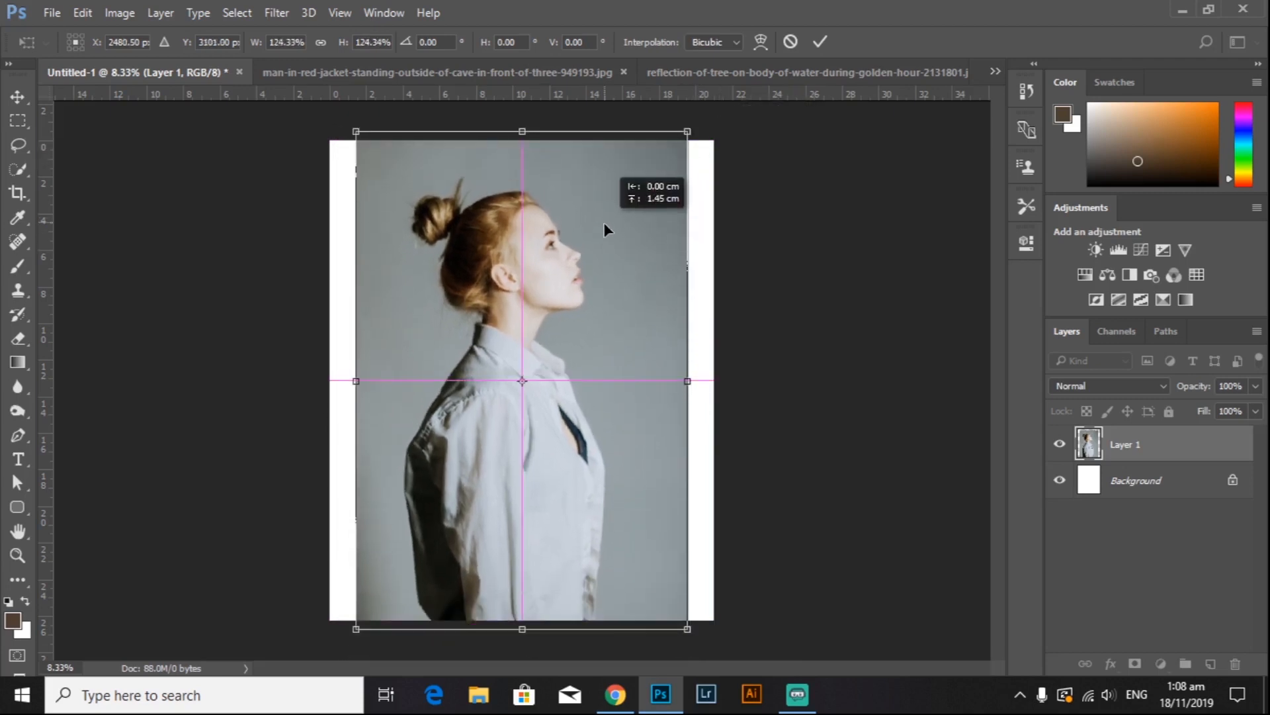
{"action": "left_click", "coordinate": [820, 43]}
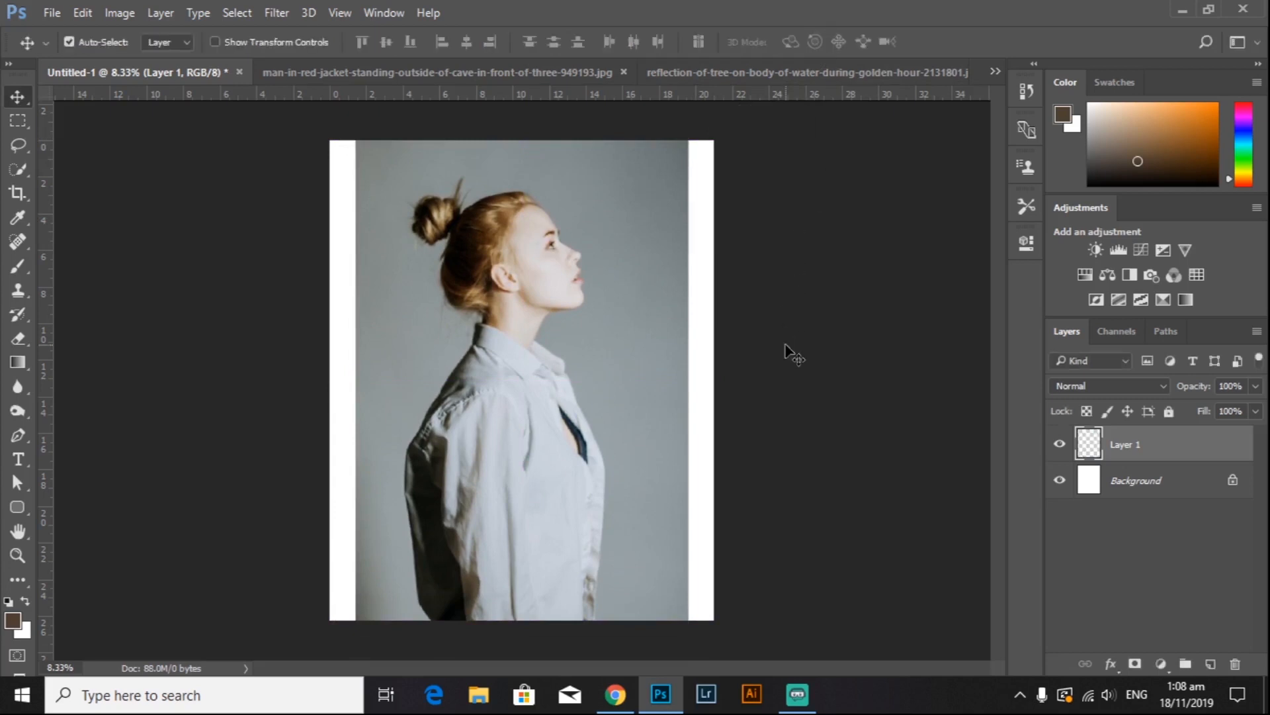
Step: Select the woman's shirt down to the canvas's lower edge with the Quick Selection tool, including the front placket and the opening
{"action": "left_click_drag", "start_coordinate": [17, 169], "coordinate": [70, 170]}
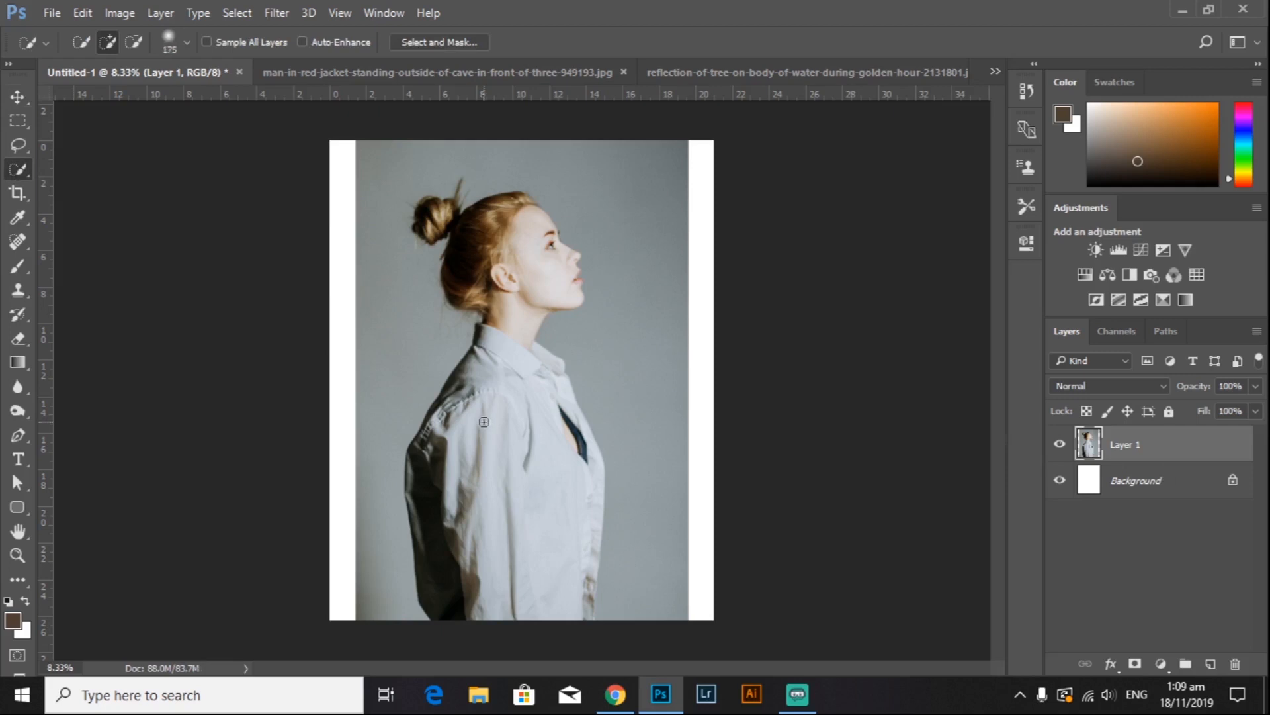
{"action": "mouse_move", "coordinate": [497, 434]}
{"action": "left_mouse_down"}
{"action": "mouse_move", "coordinate": [496, 490]}
{"action": "mouse_move", "coordinate": [449, 561]}
{"action": "mouse_move", "coordinate": [529, 587]}
{"action": "left_mouse_up"}
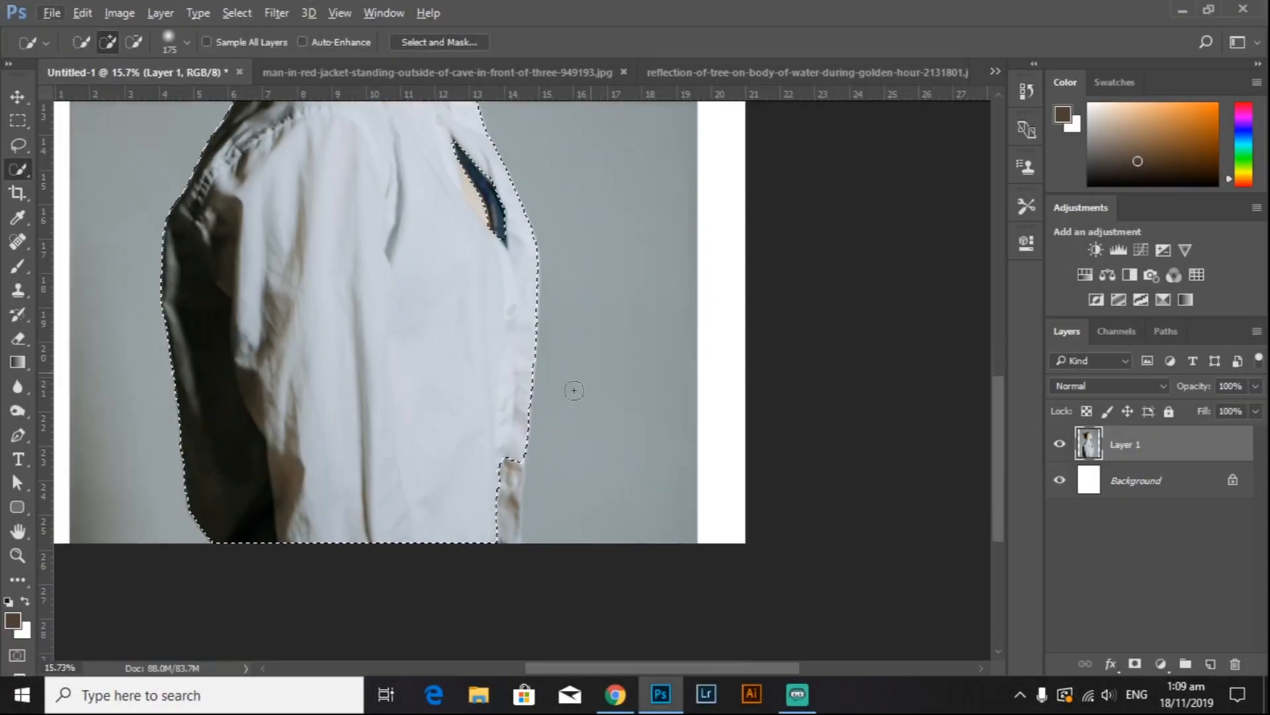
{"action": "scroll", "coordinate": [570, 389], "scroll_direction": "down", "scroll_amount": 1}
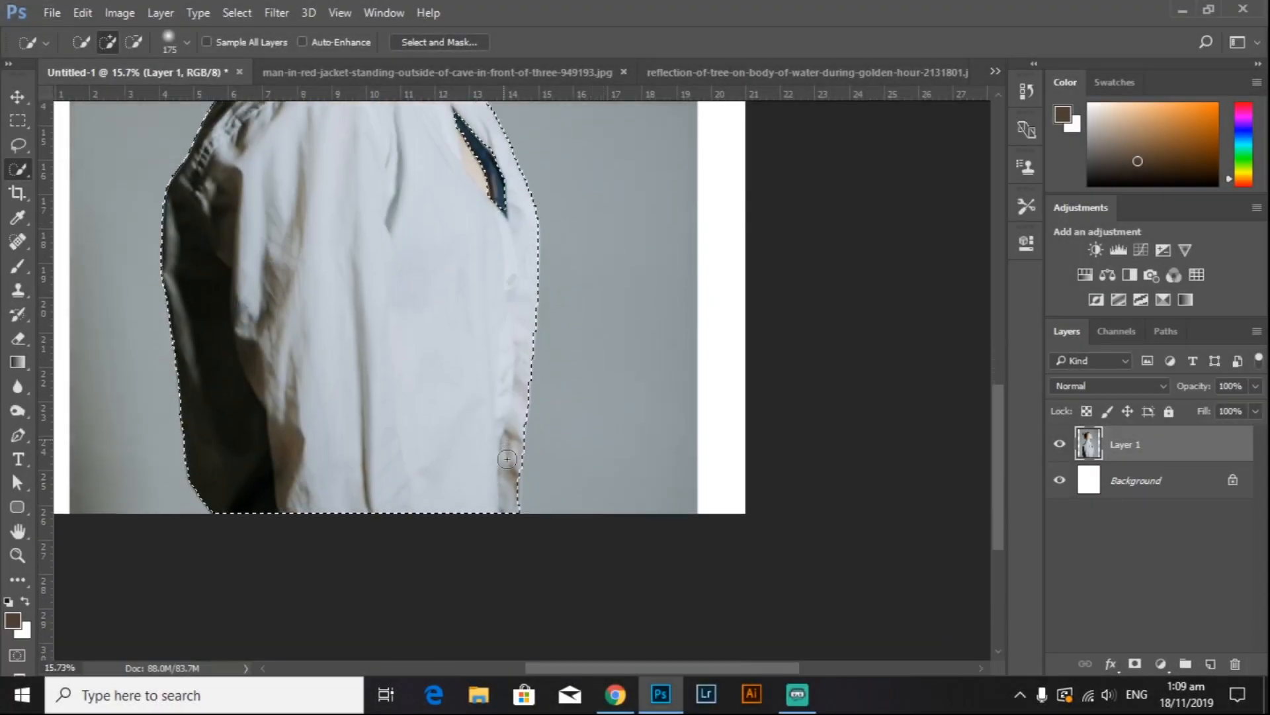
{"action": "scroll", "coordinate": [516, 489], "scroll_direction": "up", "scroll_amount": 4}
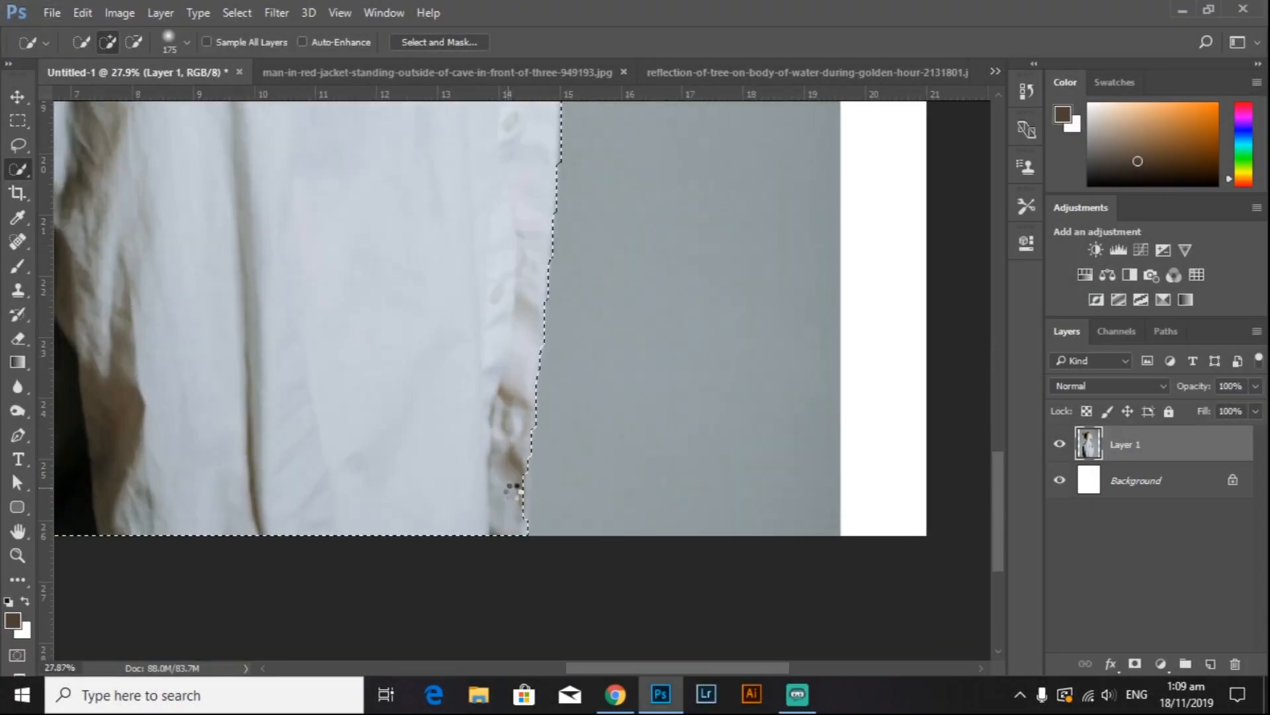
{"action": "scroll", "coordinate": [434, 363], "scroll_direction": "up", "scroll_amount": 3}
{"action": "scroll", "coordinate": [446, 262], "scroll_direction": "up", "scroll_amount": 5}
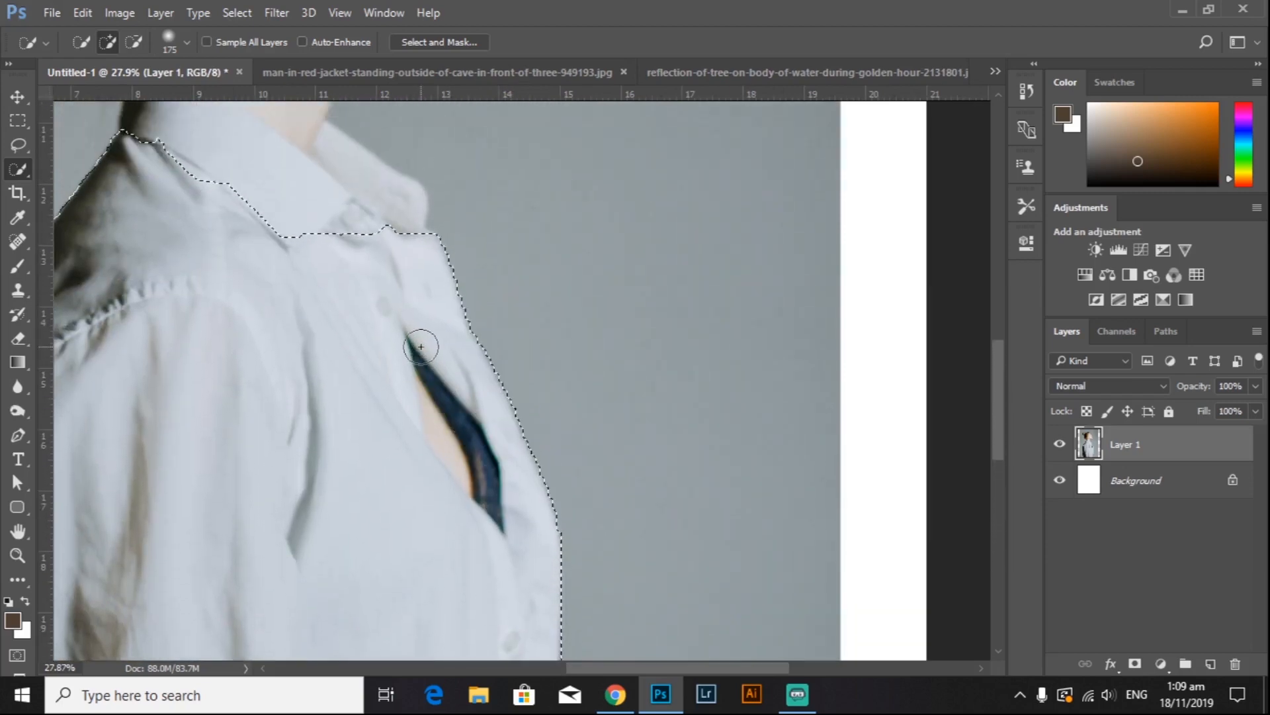
{"action": "scroll", "coordinate": [264, 295], "scroll_direction": "down", "scroll_amount": 3}
{"action": "scroll", "coordinate": [264, 299], "scroll_direction": "up", "scroll_amount": 5}
Step: Extend the quick selection upward from the shirt over the collar, neck and face
{"action": "mouse_move", "coordinate": [271, 490]}
{"action": "left_mouse_down"}
{"action": "mouse_move", "coordinate": [250, 445]}
{"action": "mouse_move", "coordinate": [279, 342]}
{"action": "mouse_move", "coordinate": [331, 265]}
{"action": "mouse_move", "coordinate": [119, 238]}
{"action": "mouse_move", "coordinate": [235, 331]}
{"action": "left_mouse_up"}
{"action": "key", "text": "alt"}
{"action": "scroll", "coordinate": [406, 371], "scroll_direction": "up", "scroll_amount": 5}
{"action": "scroll", "coordinate": [241, 397], "scroll_direction": "left", "scroll_amount": 3}
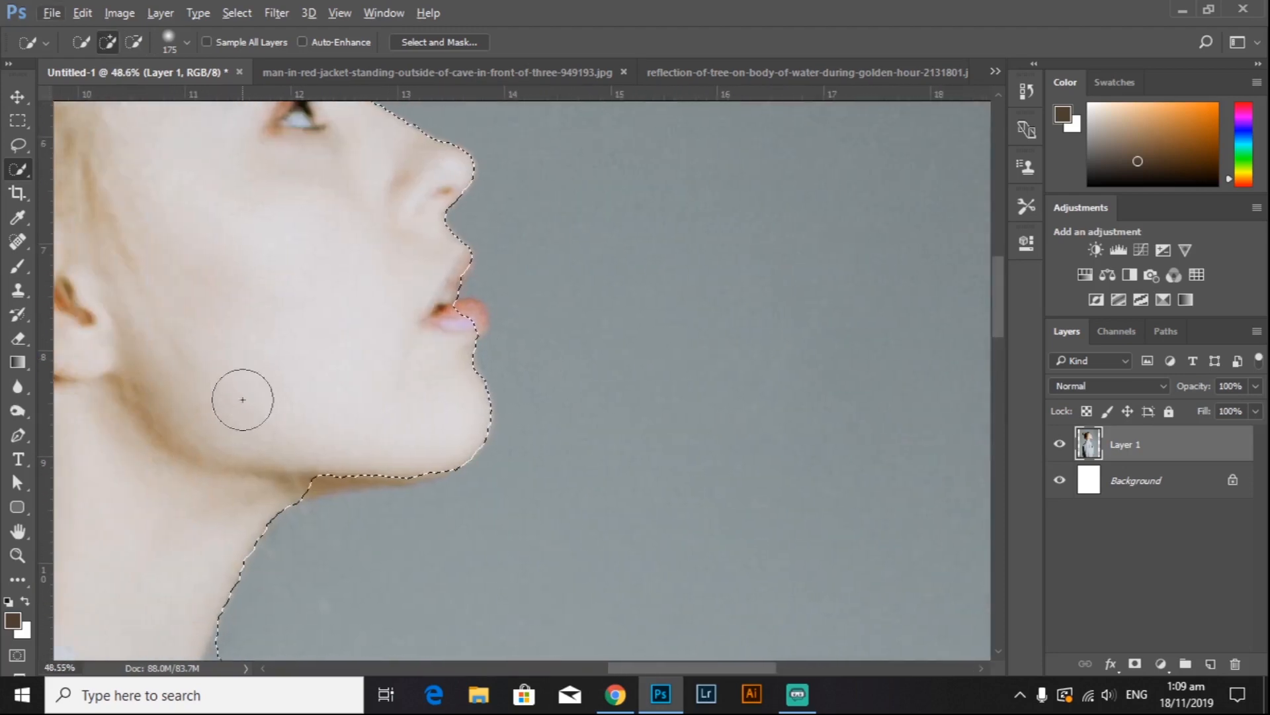
Step: Add the underside of the chin and the lower lip to the selection, reducing the brush size to 50
{"action": "left_click", "coordinate": [372, 456]}
{"action": "left_click", "coordinate": [396, 453]}
{"action": "key", "text": "["}
{"action": "key", "text": "["}
{"action": "key", "text": "["}
{"action": "key", "text": "["}
{"action": "key", "text": "["}
{"action": "key", "text": "["}
{"action": "key", "text": "["}
{"action": "key", "text": "["}
{"action": "left_click", "coordinate": [467, 323]}
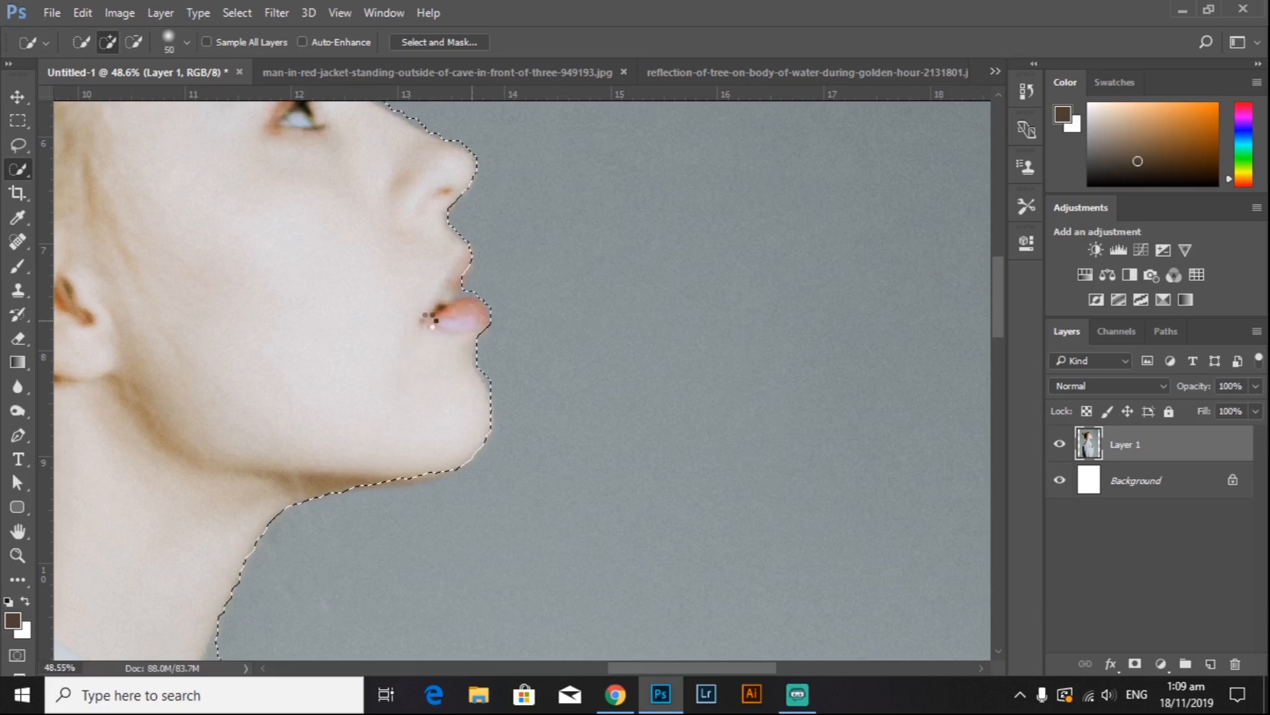
Step: Subtract the background gap between the lips from the selection using a brush size of 25
{"action": "left_click", "coordinate": [134, 41]}
{"action": "scroll", "coordinate": [516, 298], "scroll_direction": "up", "scroll_amount": 5}
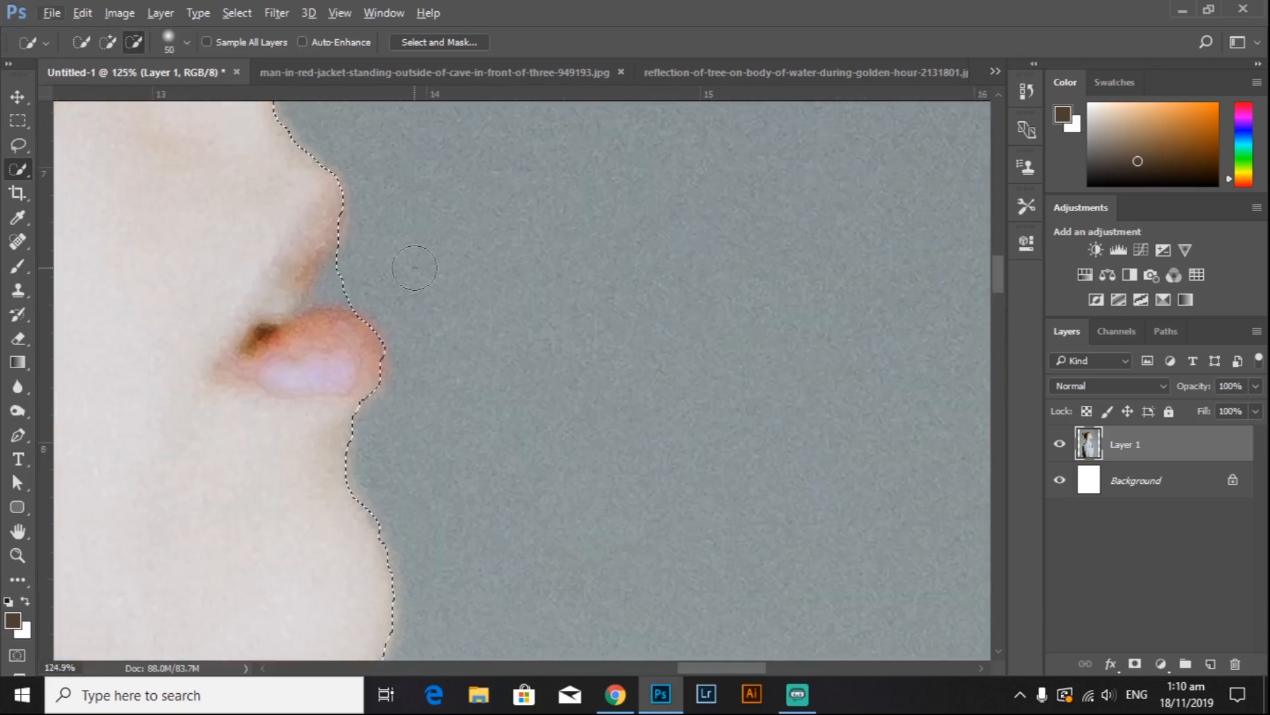
{"action": "key", "text": "["}
{"action": "key", "text": "["}
{"action": "key", "text": "["}
{"action": "key", "text": "["}
{"action": "key", "text": "["}
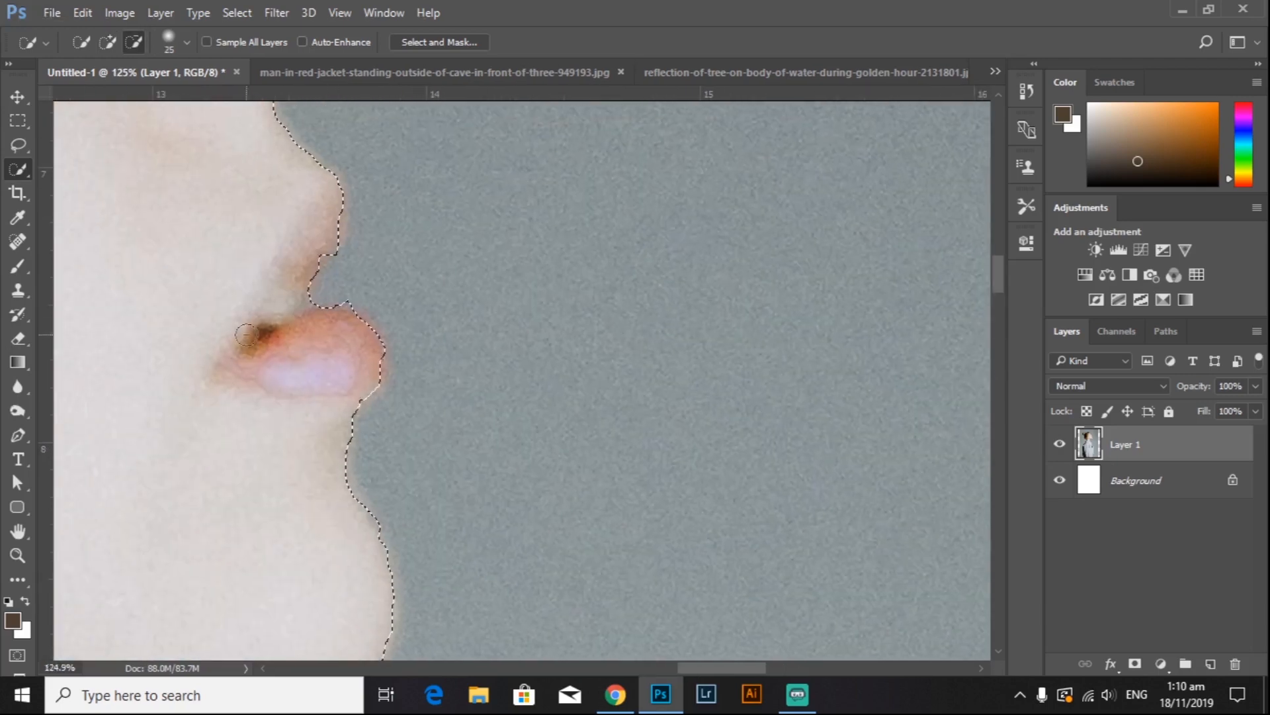
Step: Refine the quick selection along the forehead, brow and bridge of the nose
{"action": "scroll", "coordinate": [265, 341], "scroll_direction": "down", "scroll_amount": 4}
{"action": "scroll", "coordinate": [265, 345], "scroll_direction": "down", "scroll_amount": 3}
{"action": "scroll", "coordinate": [264, 345], "scroll_direction": "up", "scroll_amount": 4}
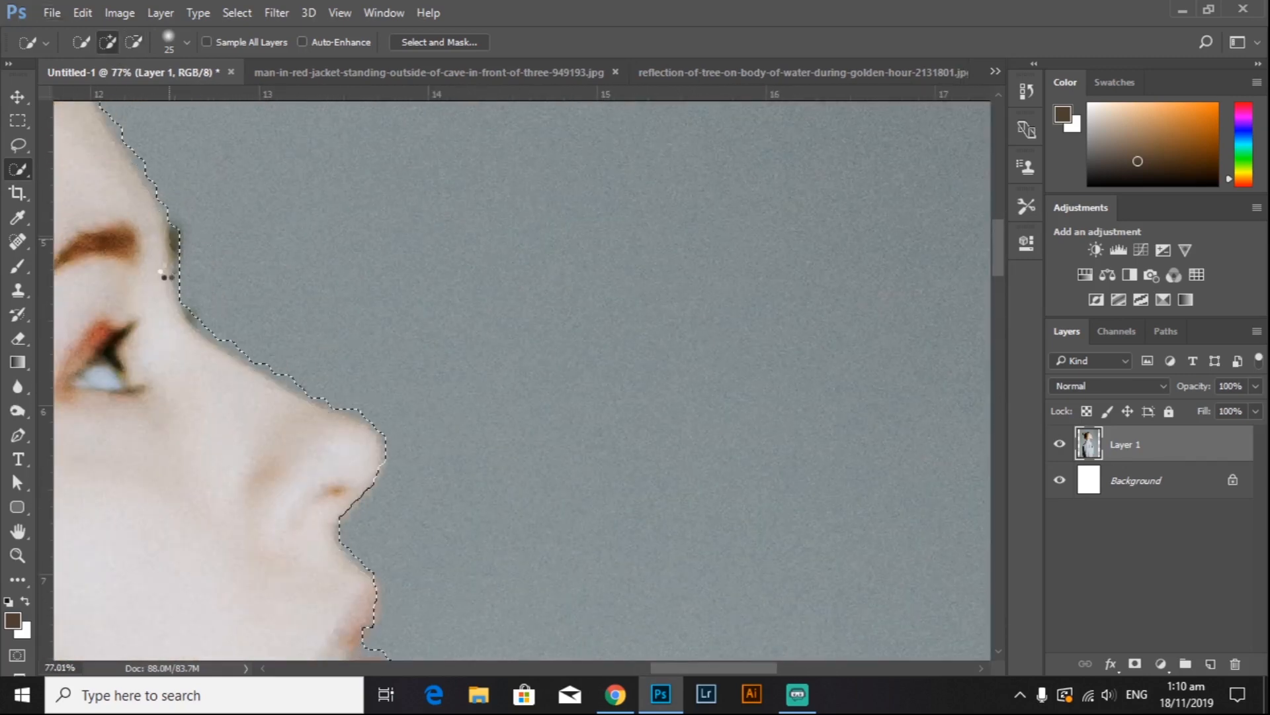
{"action": "scroll", "coordinate": [198, 237], "scroll_direction": "down", "scroll_amount": 2}
{"action": "scroll", "coordinate": [204, 236], "scroll_direction": "up", "scroll_amount": 4}
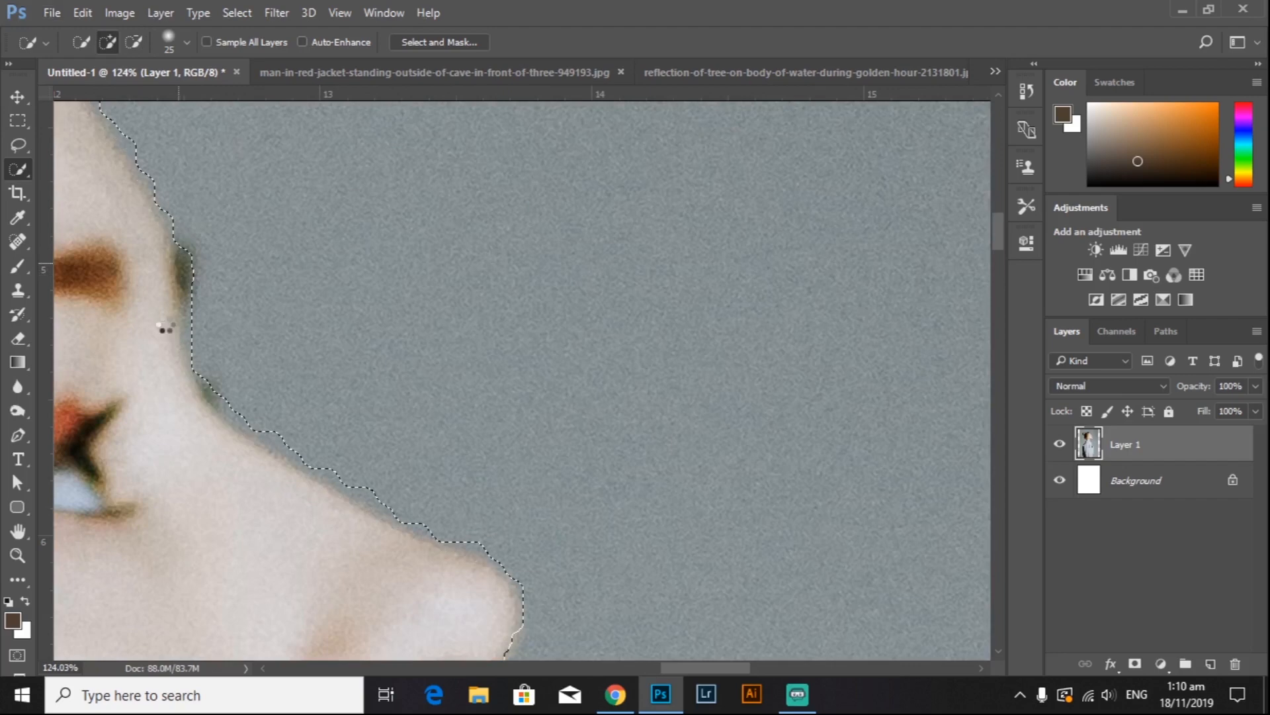
{"action": "scroll", "coordinate": [211, 299], "scroll_direction": "down", "scroll_amount": 5}
{"action": "scroll", "coordinate": [371, 255], "scroll_direction": "up", "scroll_amount": 4}
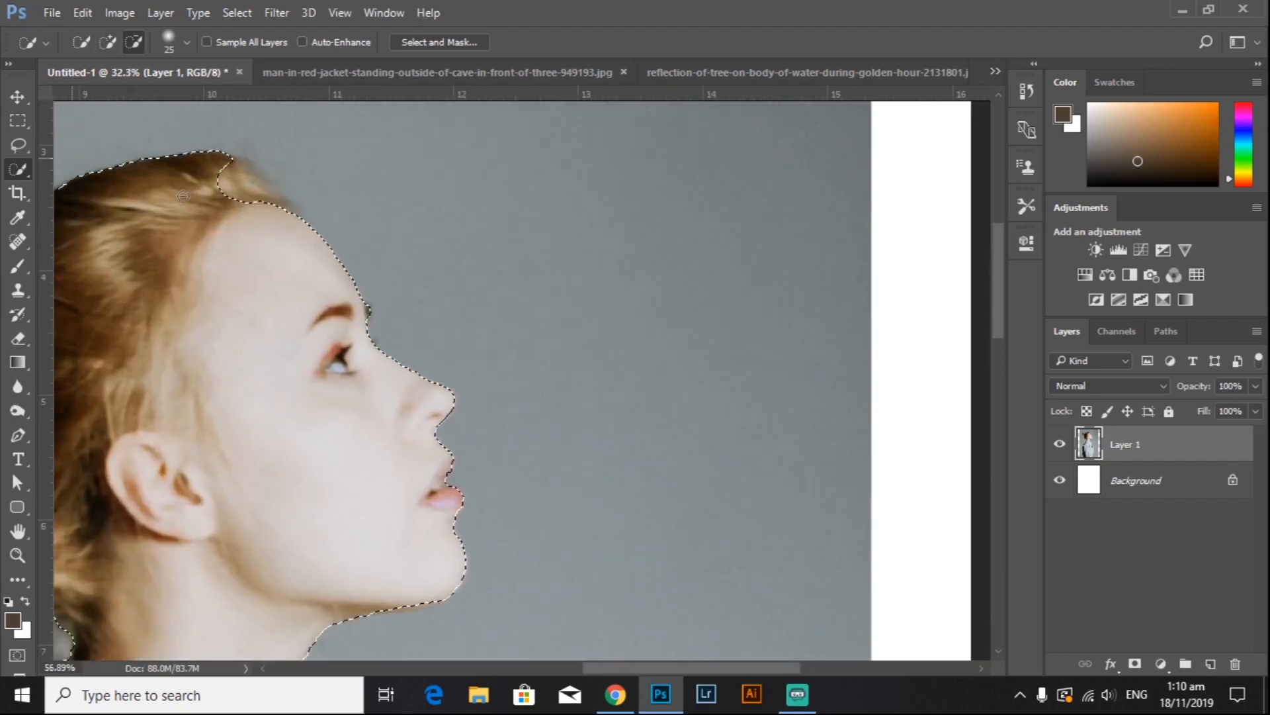
Step: Include the front of the hair above the forehead in the selection
{"action": "left_click_drag", "start_coordinate": [371, 255], "coordinate": [338, 305]}
{"action": "left_click", "coordinate": [318, 270]}
{"action": "scroll", "coordinate": [317, 270], "scroll_direction": "down", "scroll_amount": 4}
{"action": "scroll", "coordinate": [265, 272], "scroll_direction": "up", "scroll_amount": 2}
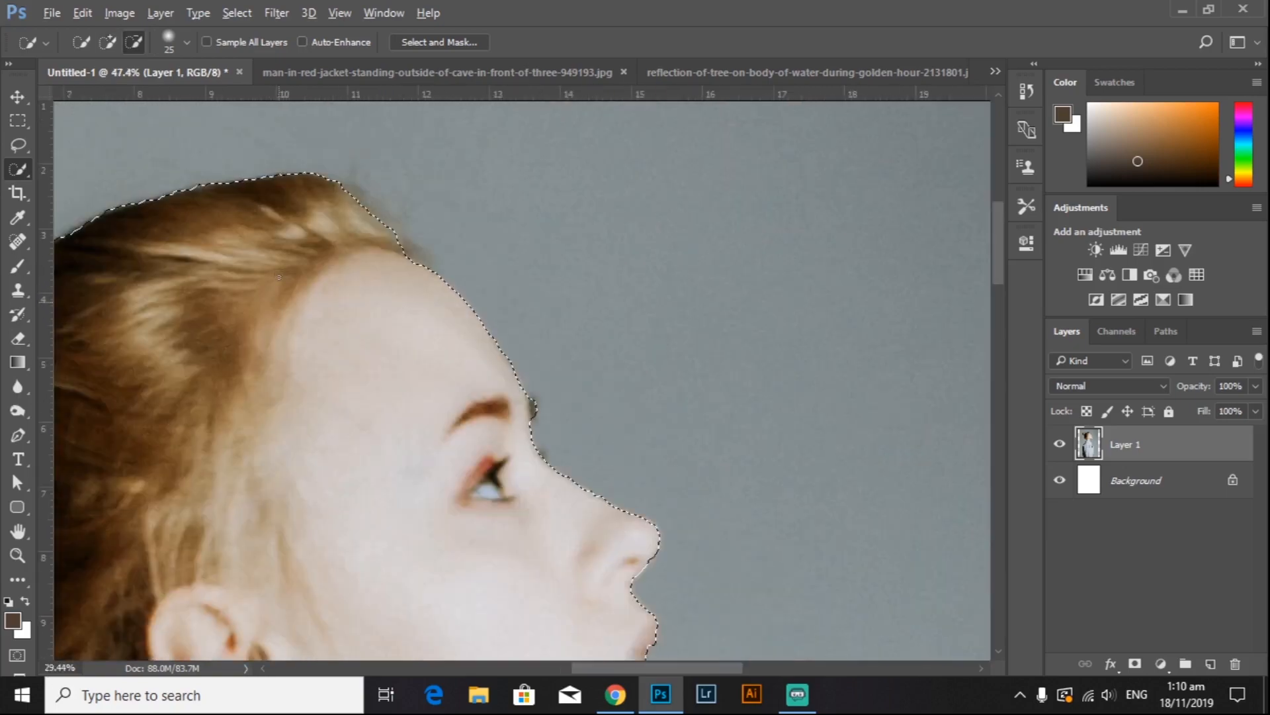
Step: Mask the woman's layer with the selection to remove the grey backdrop, and switch to the Move tool
{"action": "scroll", "coordinate": [236, 272], "scroll_direction": "down", "scroll_amount": 2}
{"action": "scroll", "coordinate": [236, 271], "scroll_direction": "down", "scroll_amount": 2}
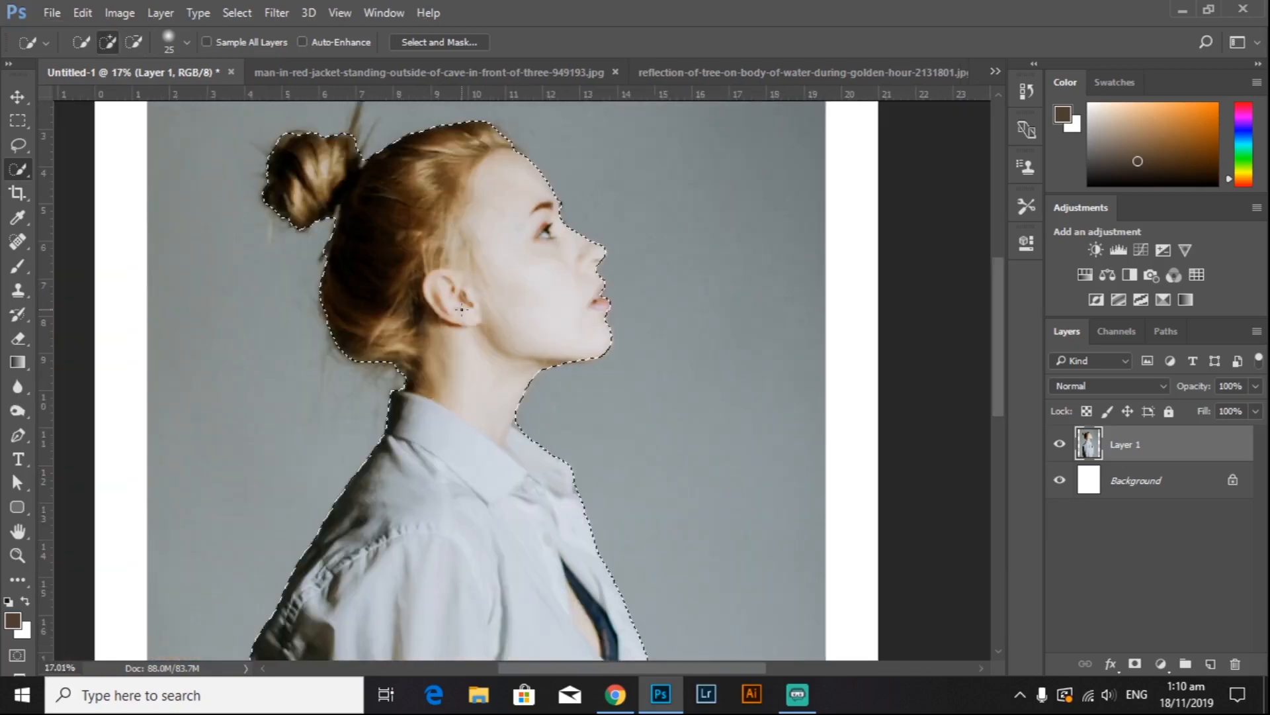
{"action": "scroll", "coordinate": [462, 318], "scroll_direction": "down", "scroll_amount": 2}
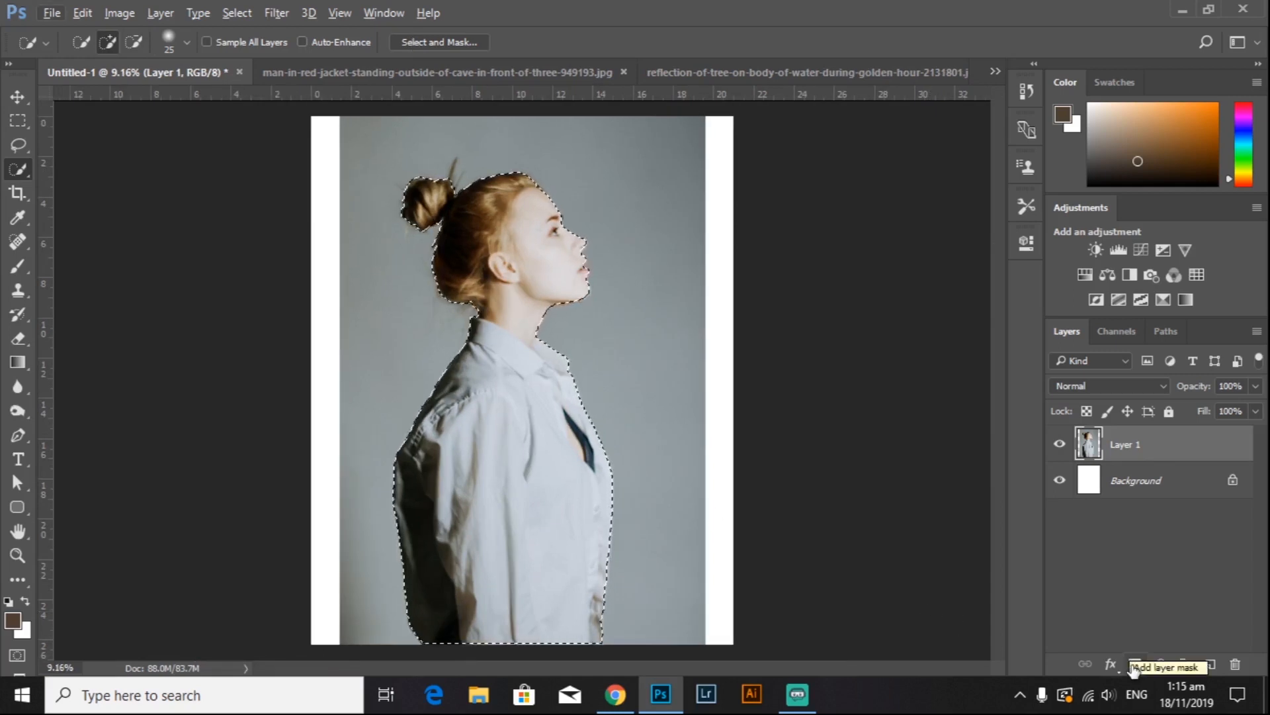
{"action": "left_click", "coordinate": [1134, 665]}
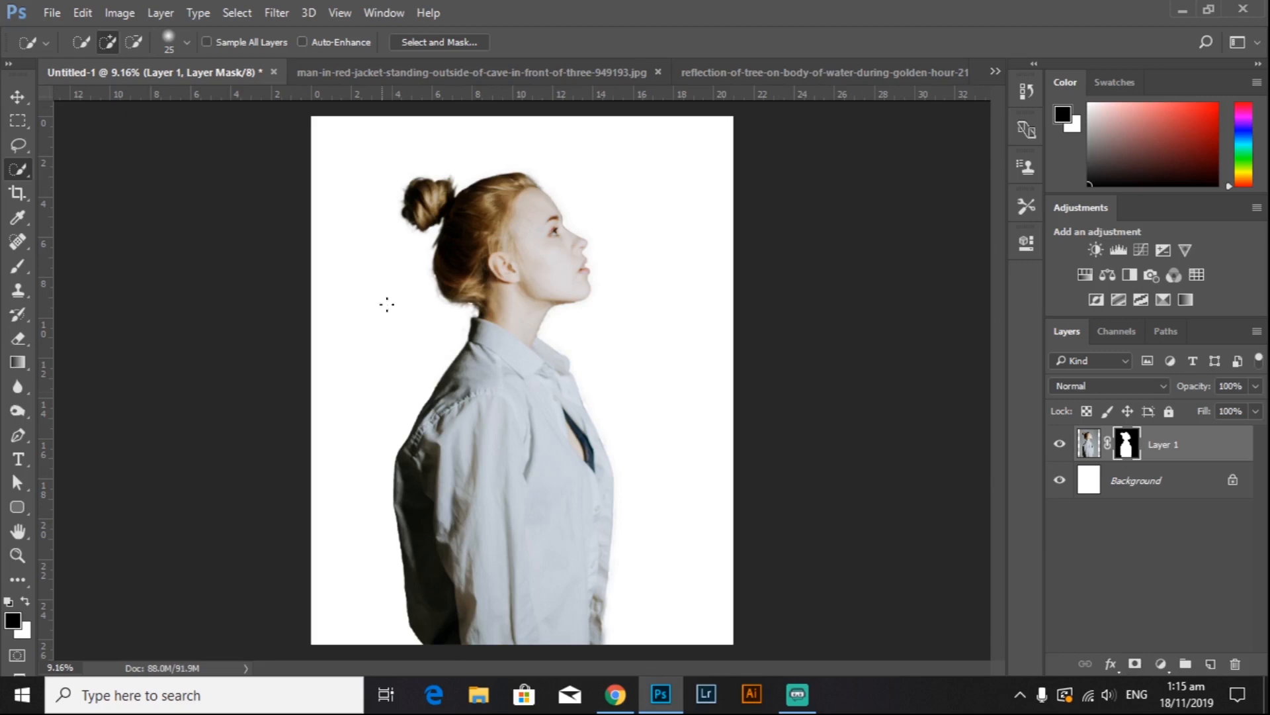
{"action": "left_click", "coordinate": [15, 96]}
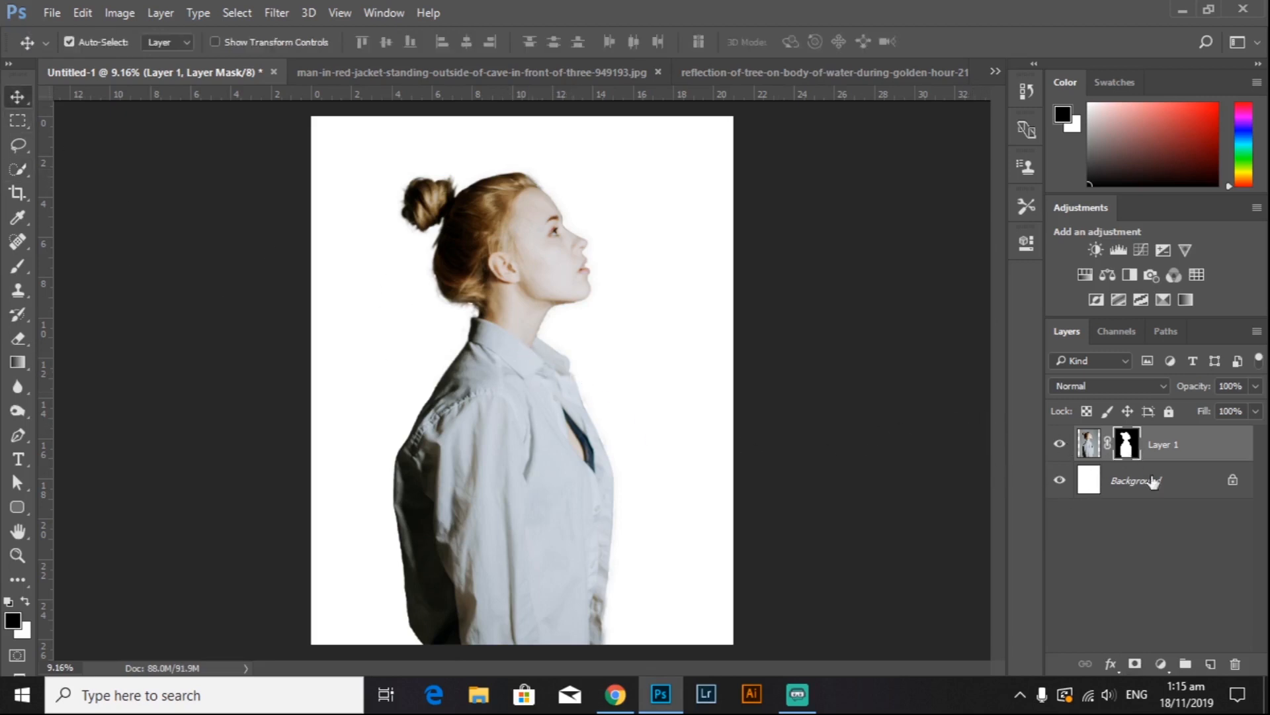
Step: Add a Threshold adjustment layer with level 226 to turn the woman into a solid black silhouette
{"action": "left_click", "coordinate": [1160, 662]}
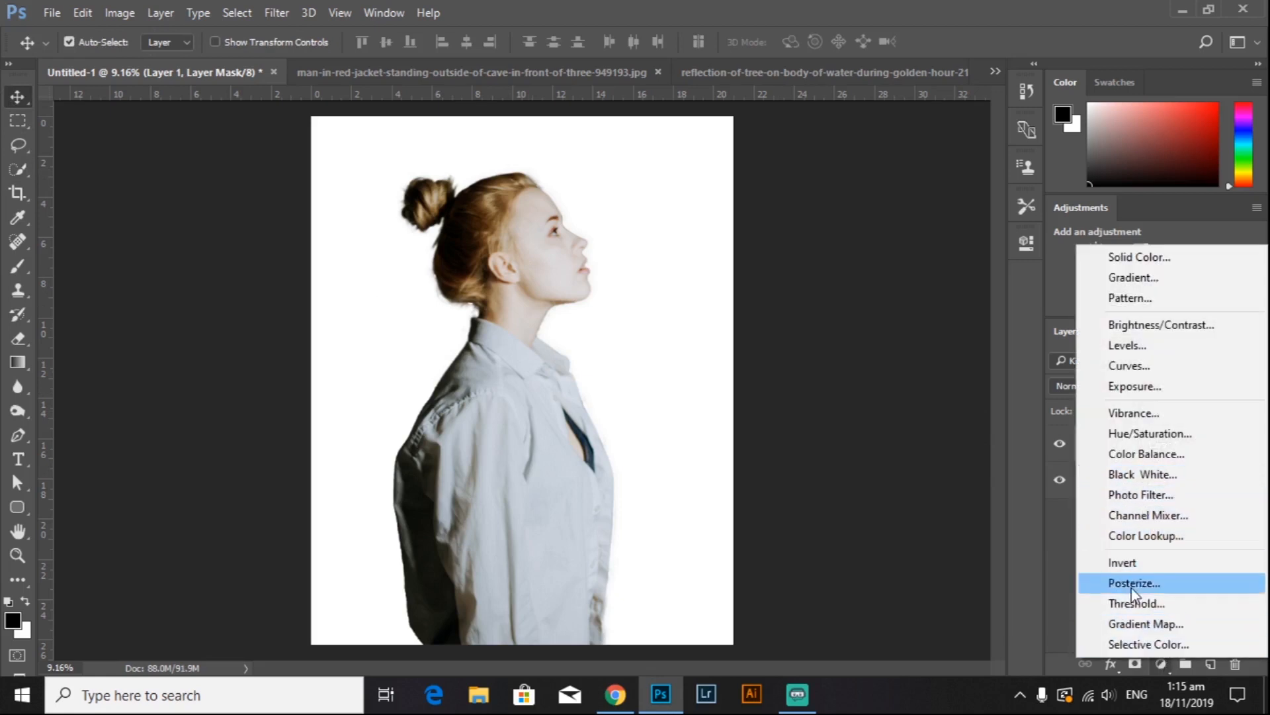
{"action": "left_click", "coordinate": [1142, 610]}
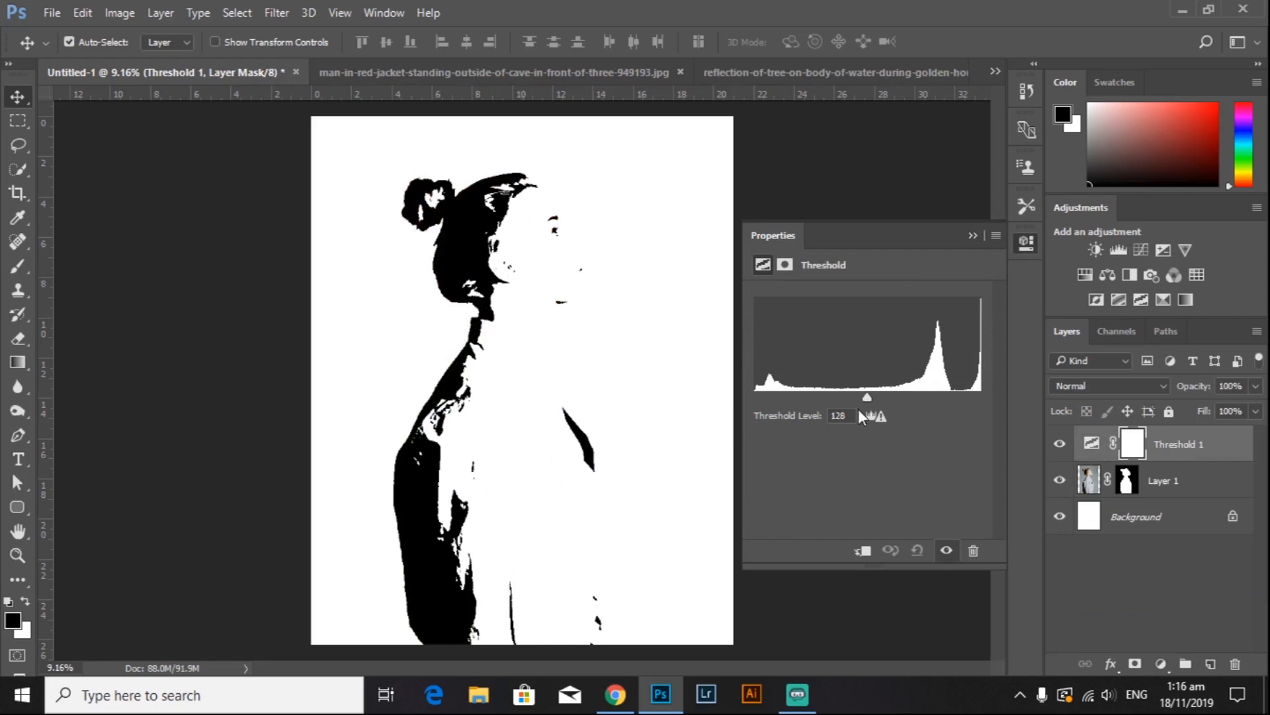
{"action": "left_click_drag", "start_coordinate": [867, 397], "coordinate": [951, 401]}
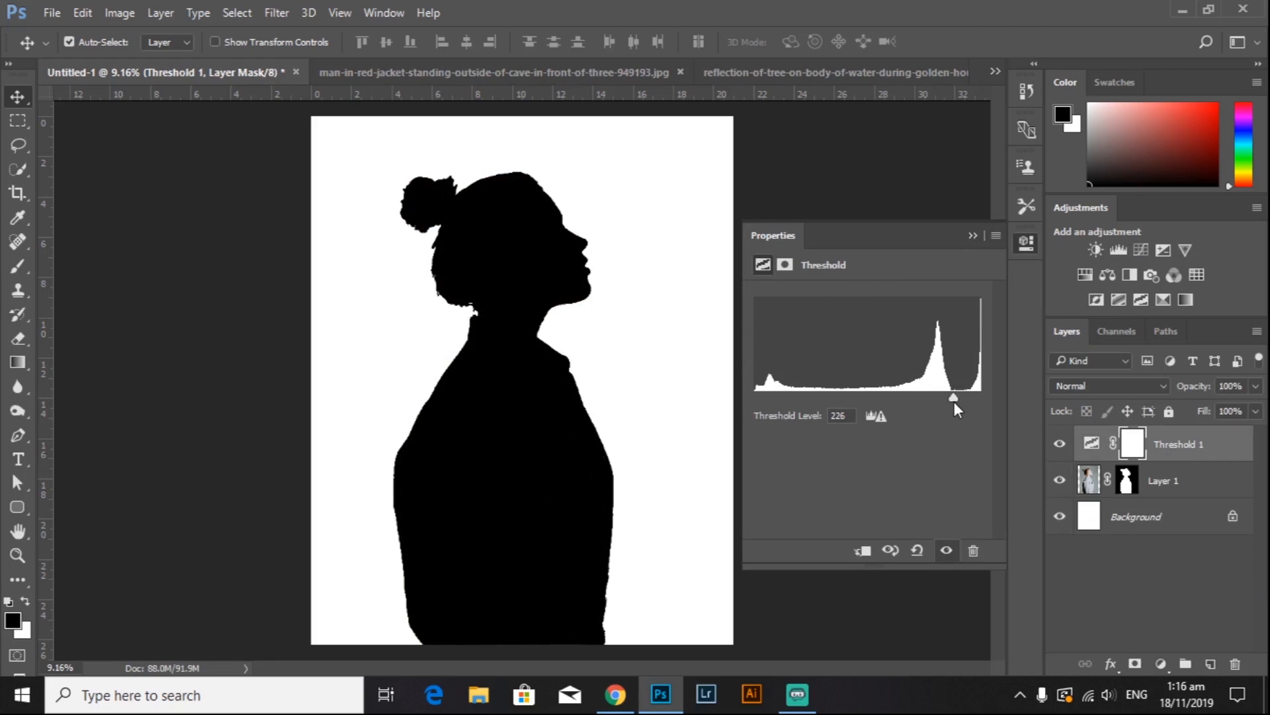
{"action": "left_click", "coordinate": [1025, 245]}
{"action": "scroll", "coordinate": [803, 275], "scroll_direction": "down", "scroll_amount": 1}
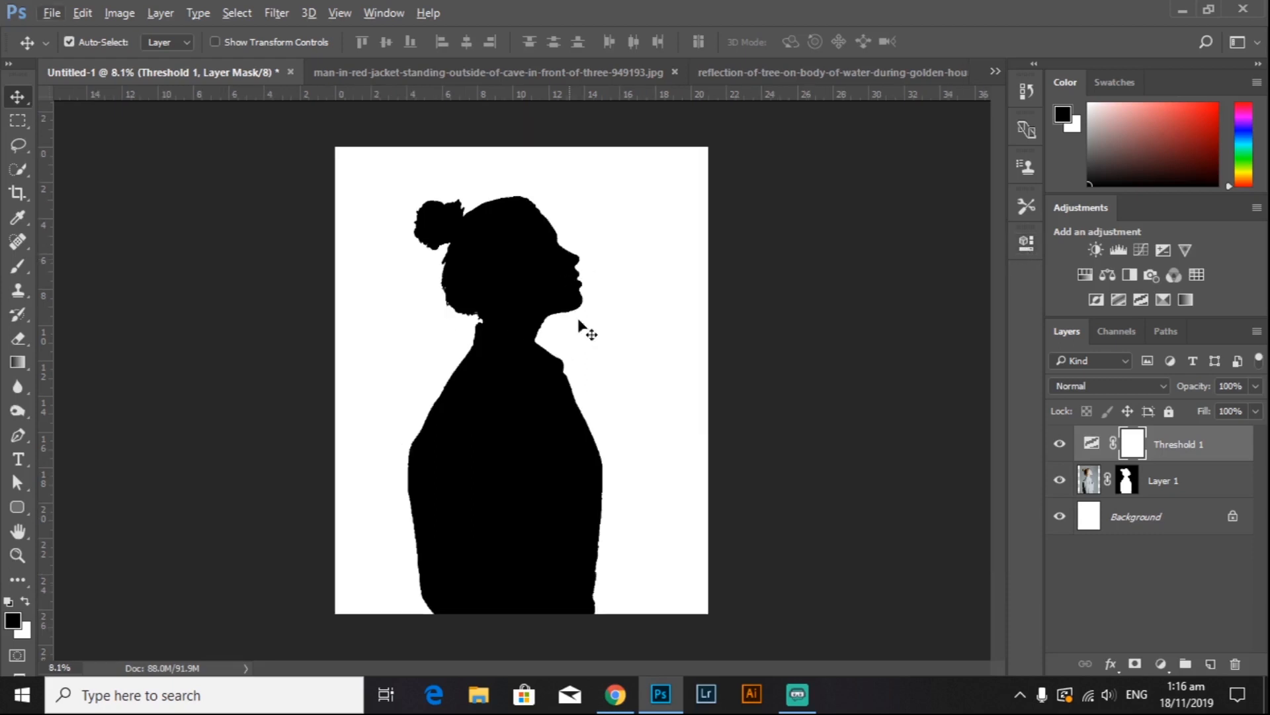
Step: Merge the Threshold adjustment and the masked woman's layer into a single silhouette layer
{"action": "left_click", "coordinate": [1189, 479]}
{"action": "right_click", "coordinate": [1163, 455]}
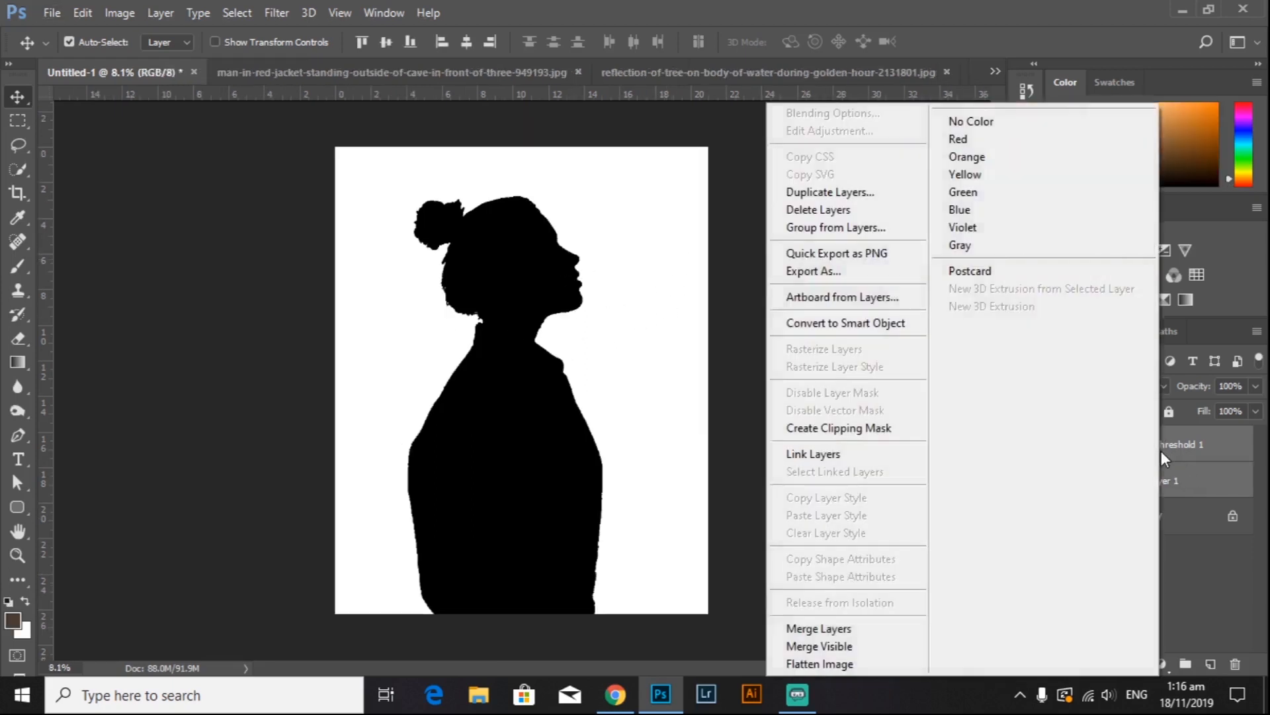
{"action": "left_click", "coordinate": [834, 630]}
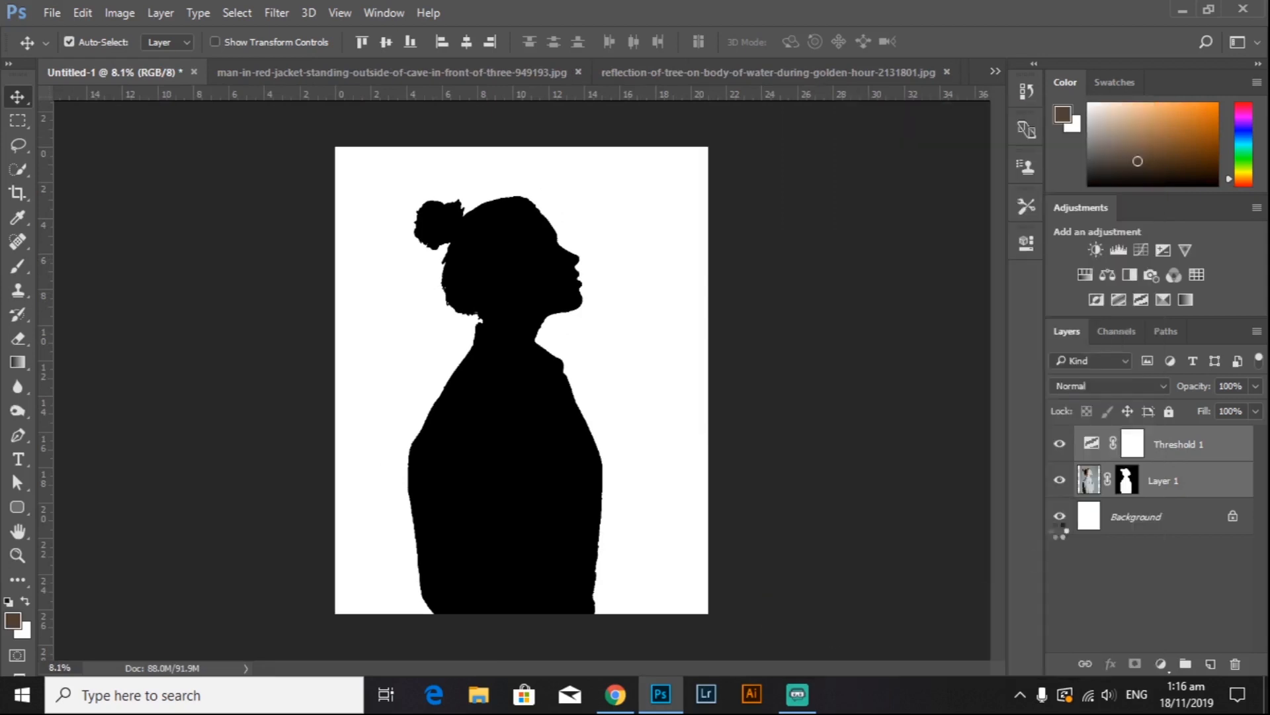
{"action": "left_click", "coordinate": [1058, 446]}
{"action": "left_click", "coordinate": [1058, 446]}
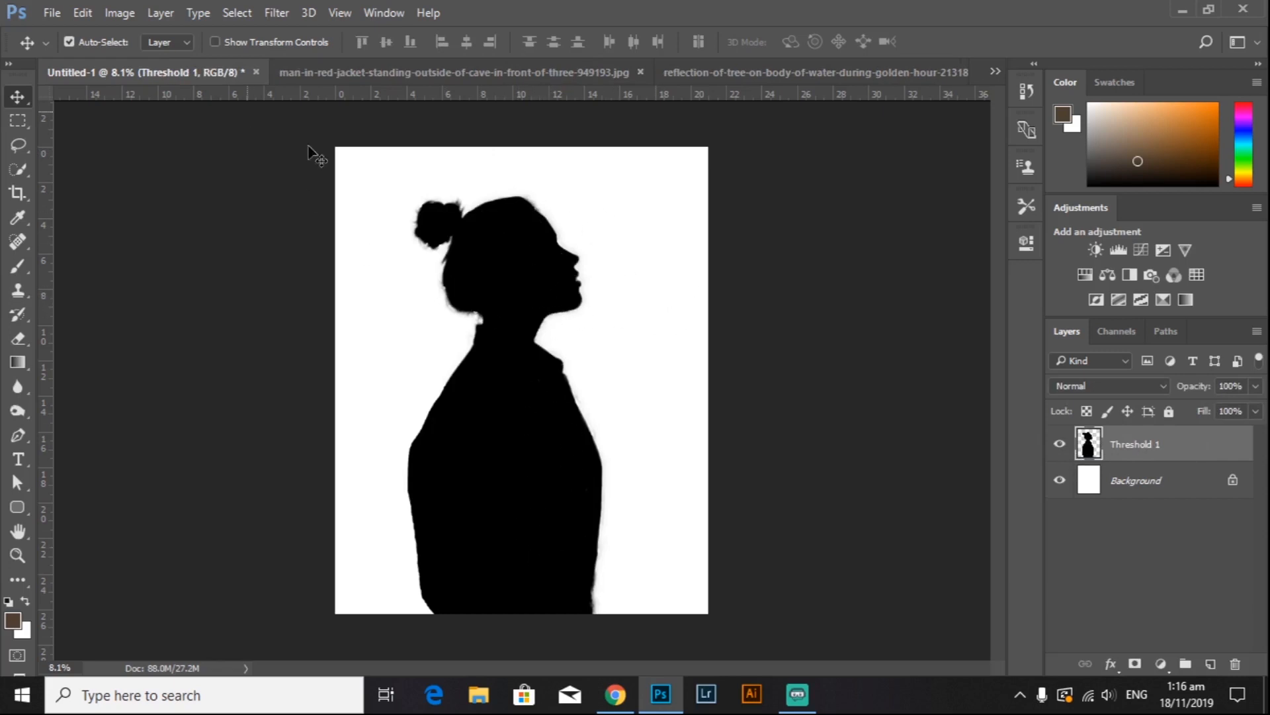
Step: Copy the man-in-red-jacket cave photo into the composite as a new layer and place it across the canvas's lower half
{"action": "left_click", "coordinate": [362, 76]}
{"action": "left_click_drag", "start_coordinate": [362, 75], "coordinate": [867, 217]}
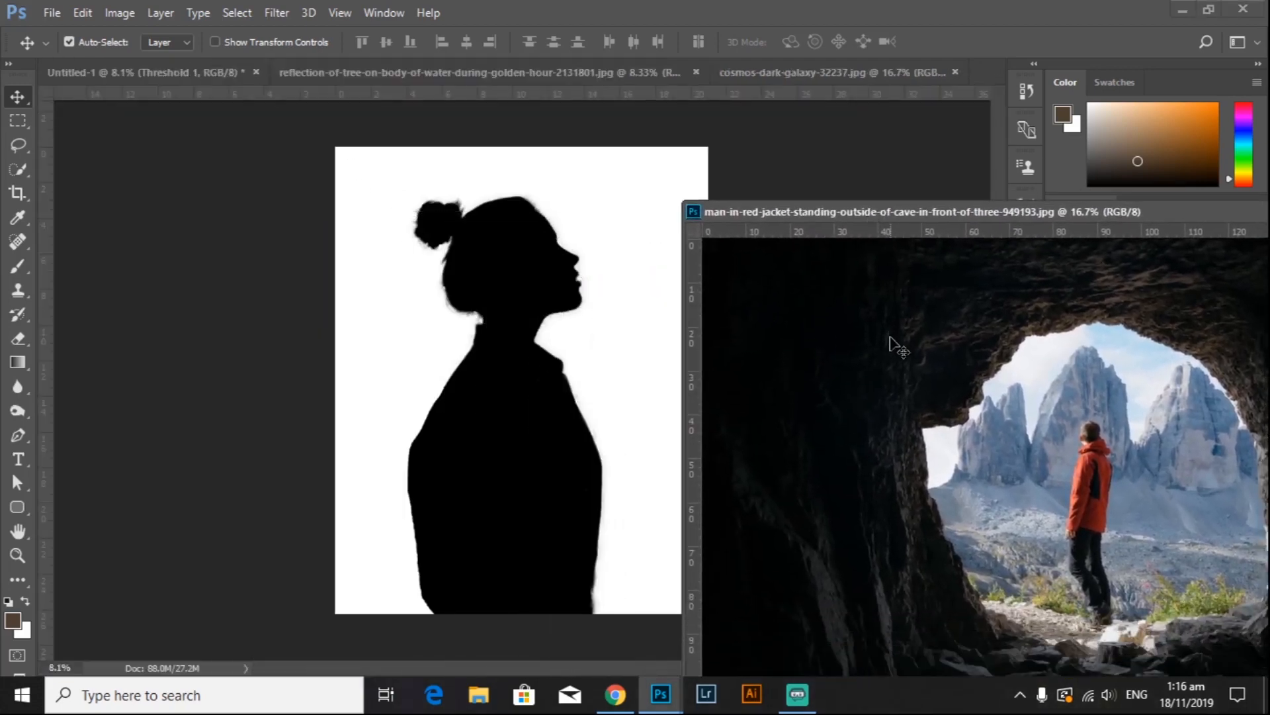
{"action": "left_click_drag", "start_coordinate": [889, 337], "coordinate": [609, 367]}
{"action": "left_click_drag", "start_coordinate": [483, 375], "coordinate": [498, 377]}
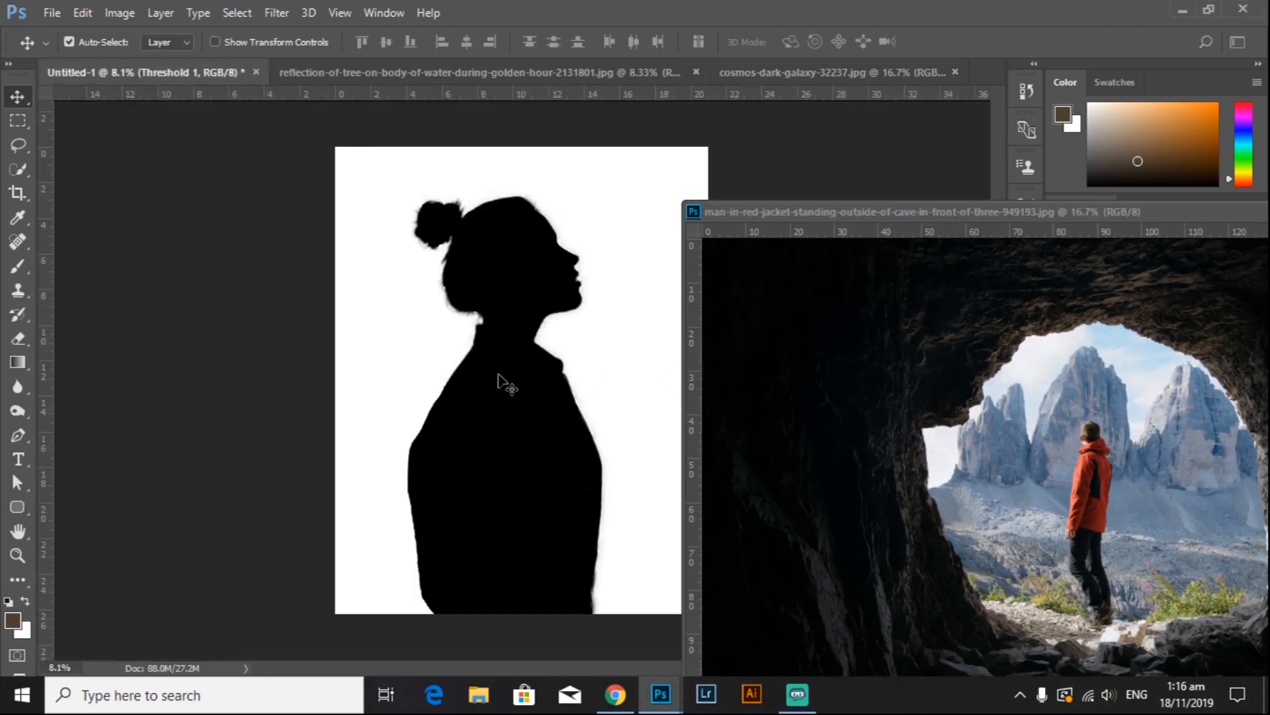
{"action": "left_click_drag", "start_coordinate": [903, 216], "coordinate": [486, 220]}
{"action": "left_click", "coordinate": [1095, 220]}
{"action": "left_click_drag", "start_coordinate": [659, 404], "coordinate": [585, 467]}
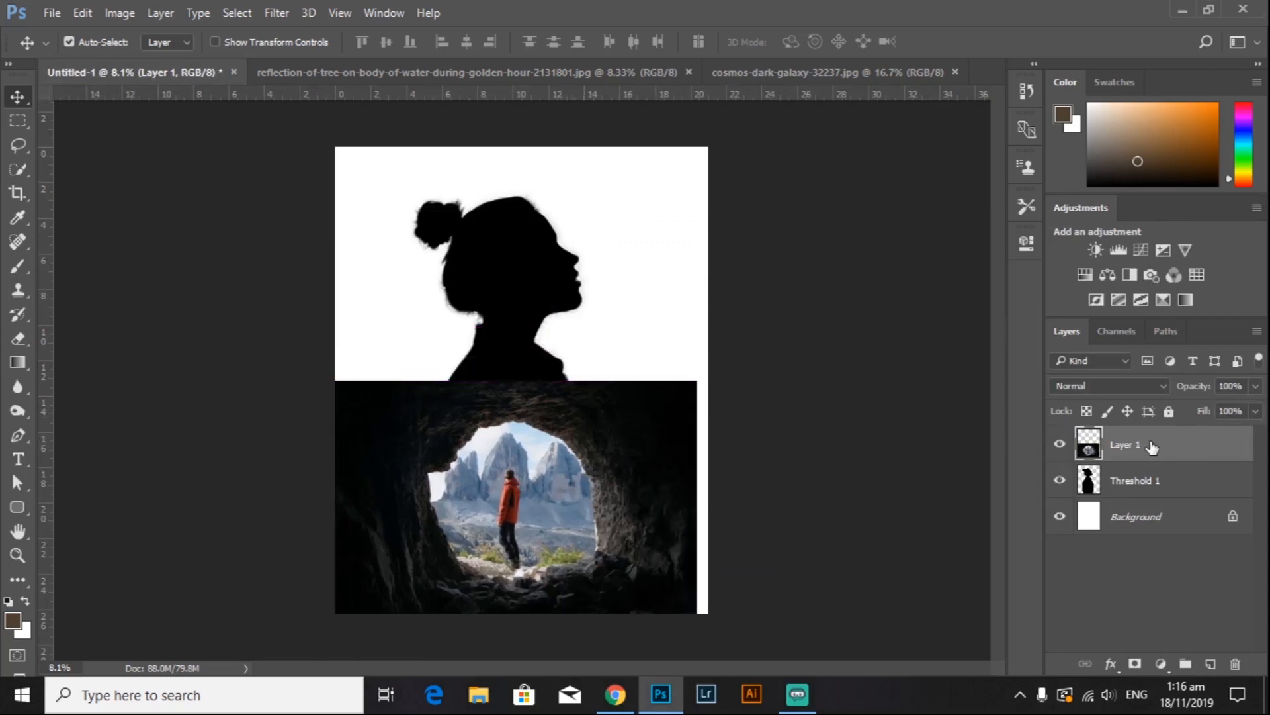
{"action": "left_click_drag", "start_coordinate": [495, 462], "coordinate": [506, 438]}
Step: Select the cave opening, including the mountains and the man in red, with the Quick Selection tool
{"action": "scroll", "coordinate": [572, 440], "scroll_direction": "up", "scroll_amount": 2}
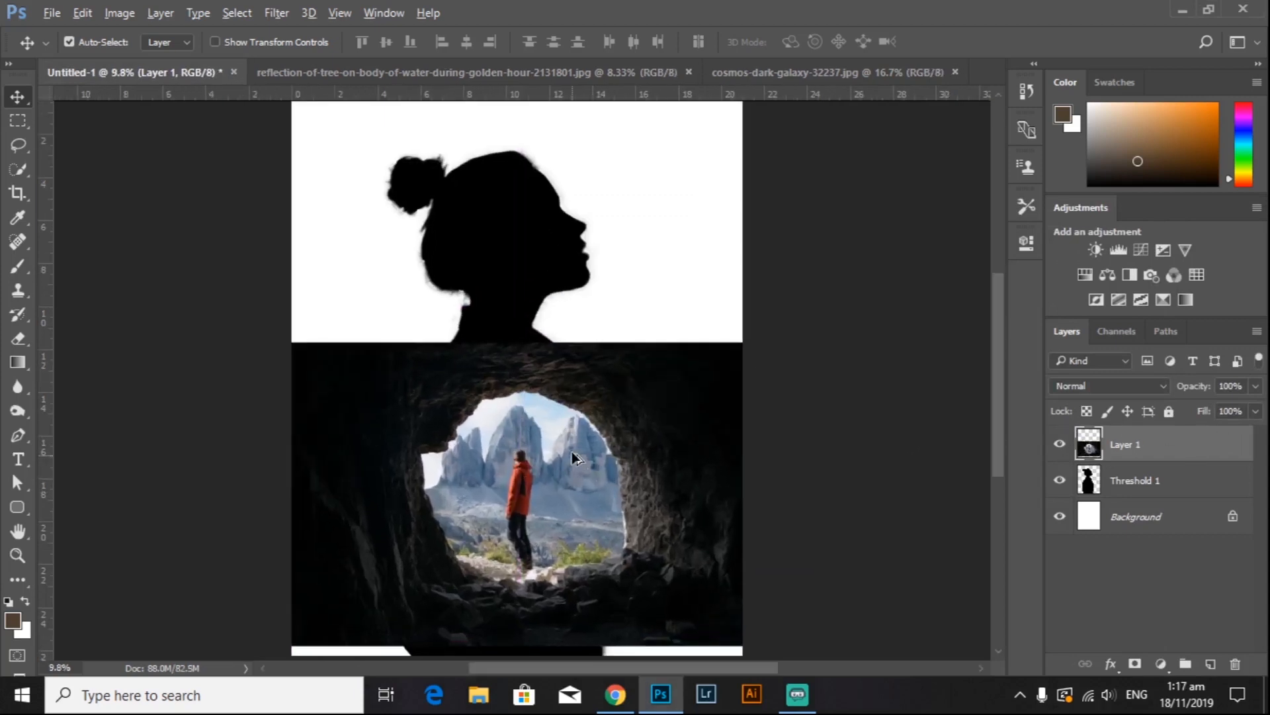
{"action": "scroll", "coordinate": [579, 430], "scroll_direction": "up", "scroll_amount": 1}
{"action": "scroll", "coordinate": [533, 398], "scroll_direction": "down", "scroll_amount": 2}
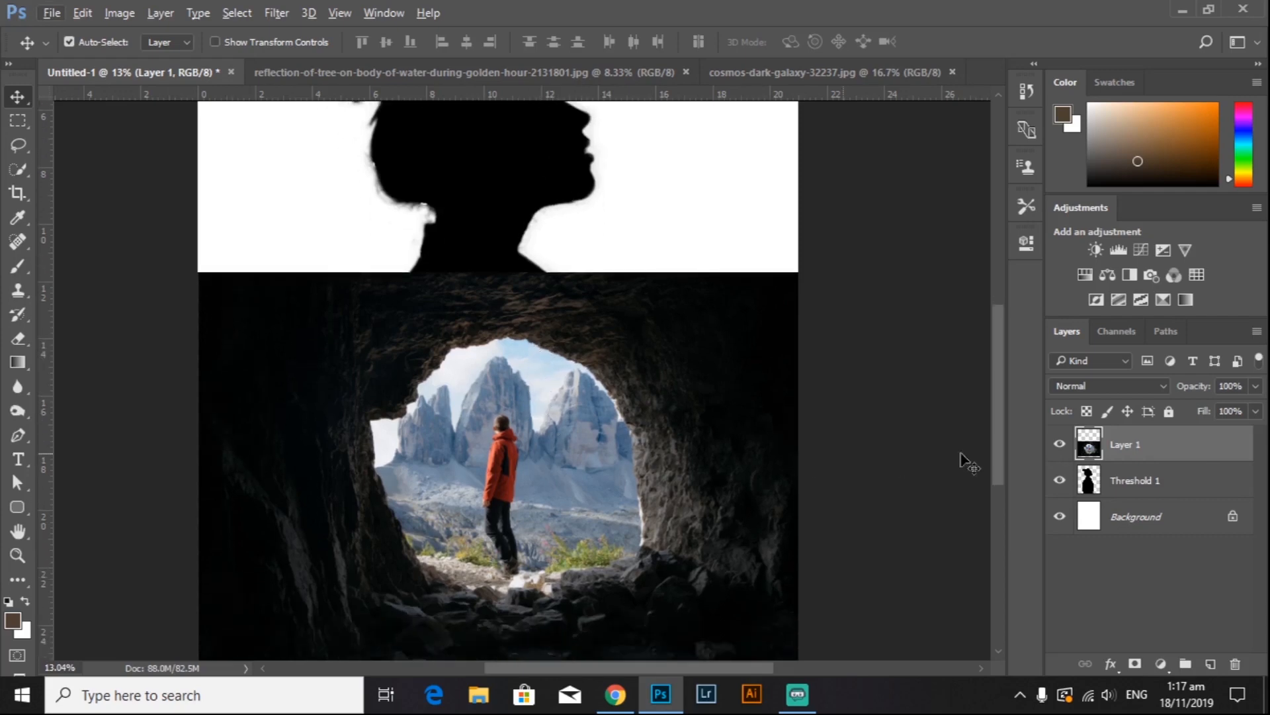
{"action": "left_click_drag", "start_coordinate": [21, 166], "coordinate": [93, 171]}
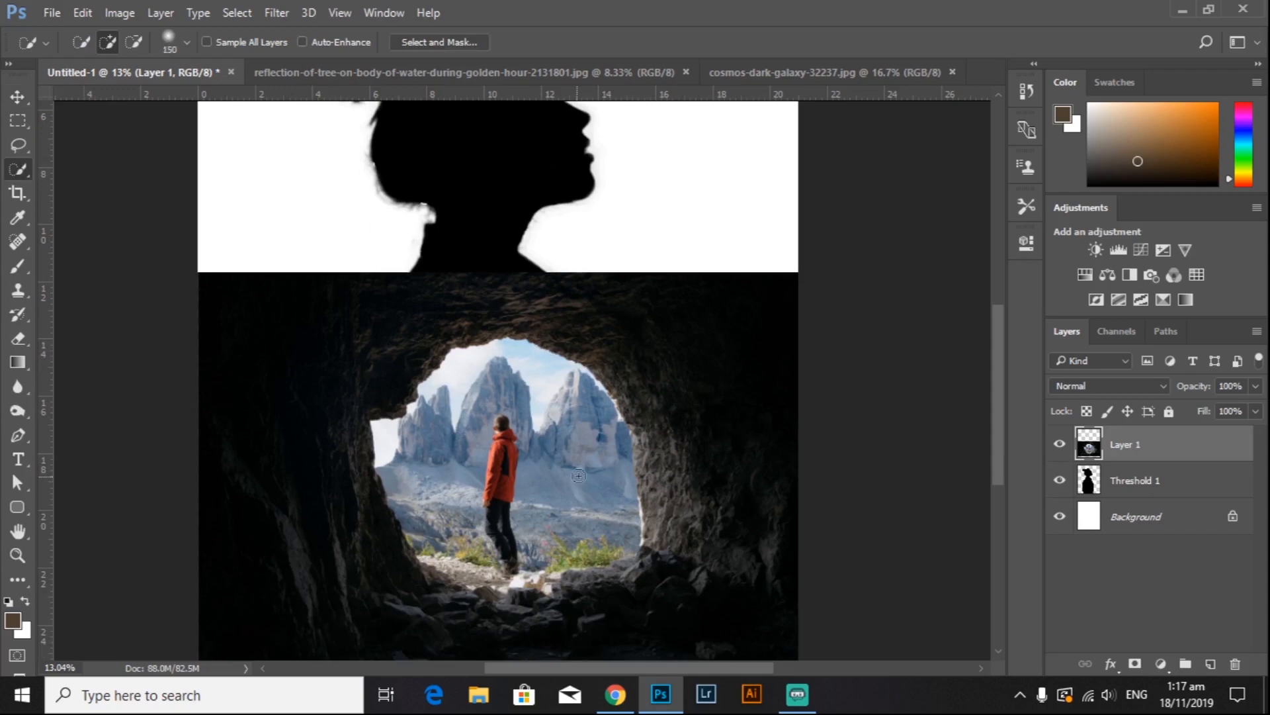
{"action": "mouse_move", "coordinate": [441, 437]}
{"action": "left_mouse_down"}
{"action": "mouse_move", "coordinate": [501, 433]}
{"action": "mouse_move", "coordinate": [469, 439]}
{"action": "mouse_move", "coordinate": [462, 388]}
{"action": "mouse_move", "coordinate": [475, 377]}
{"action": "mouse_move", "coordinate": [524, 379]}
{"action": "mouse_move", "coordinate": [558, 413]}
{"action": "mouse_move", "coordinate": [588, 525]}
{"action": "mouse_move", "coordinate": [513, 570]}
{"action": "mouse_move", "coordinate": [545, 584]}
{"action": "mouse_move", "coordinate": [434, 574]}
{"action": "mouse_move", "coordinate": [428, 562]}
{"action": "mouse_move", "coordinate": [489, 587]}
{"action": "mouse_move", "coordinate": [534, 571]}
{"action": "left_mouse_up"}
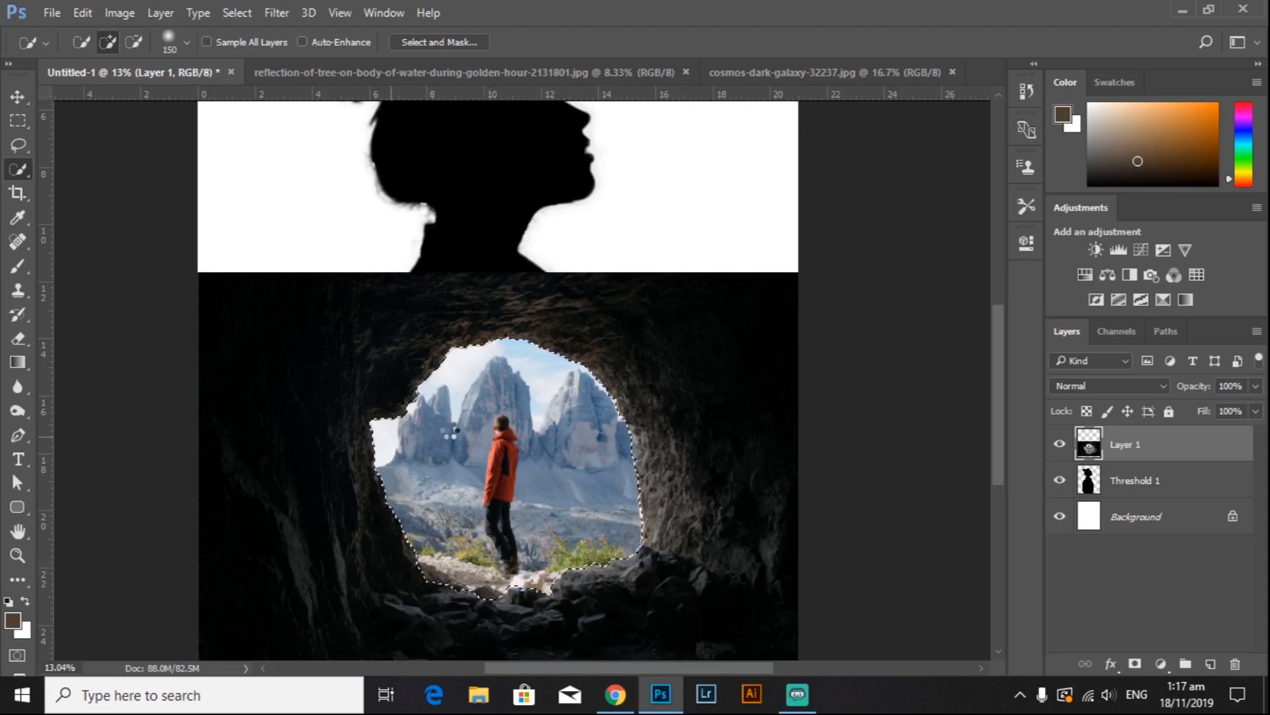
Step: Invert the selection and add a layer mask that hides the view through the cave opening
{"action": "right_click", "coordinate": [523, 415]}
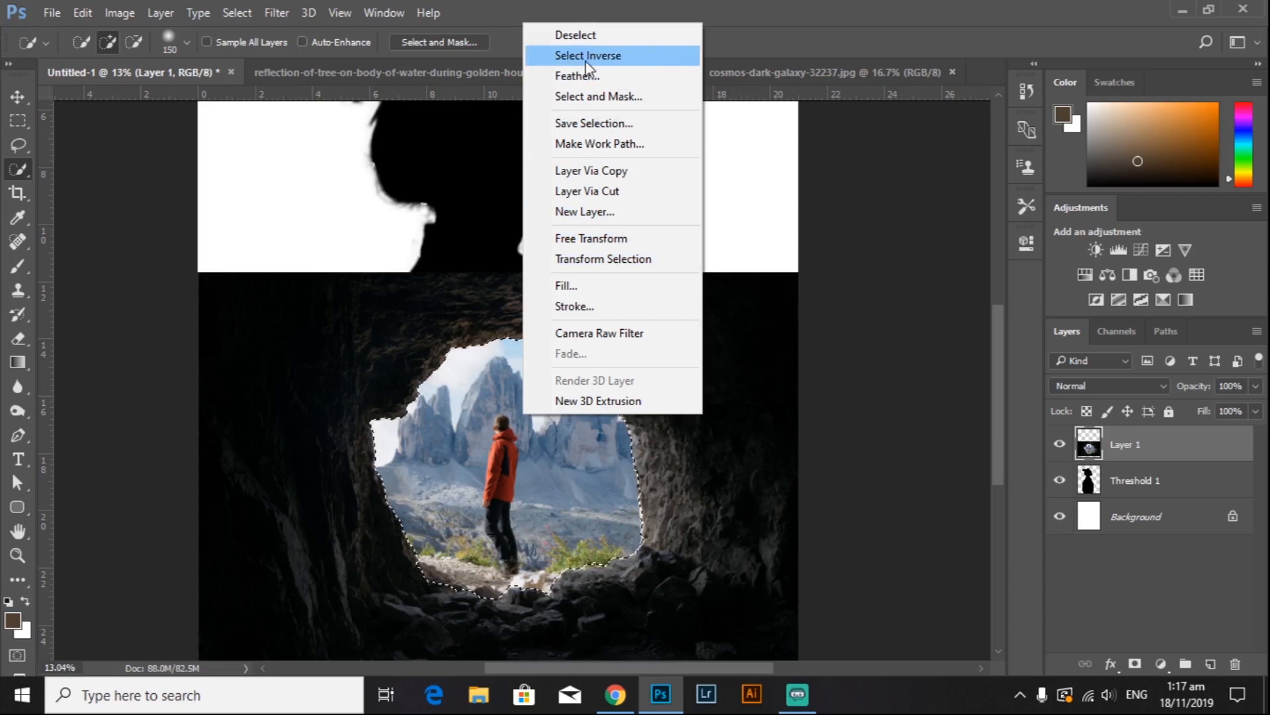
{"action": "left_click", "coordinate": [623, 56]}
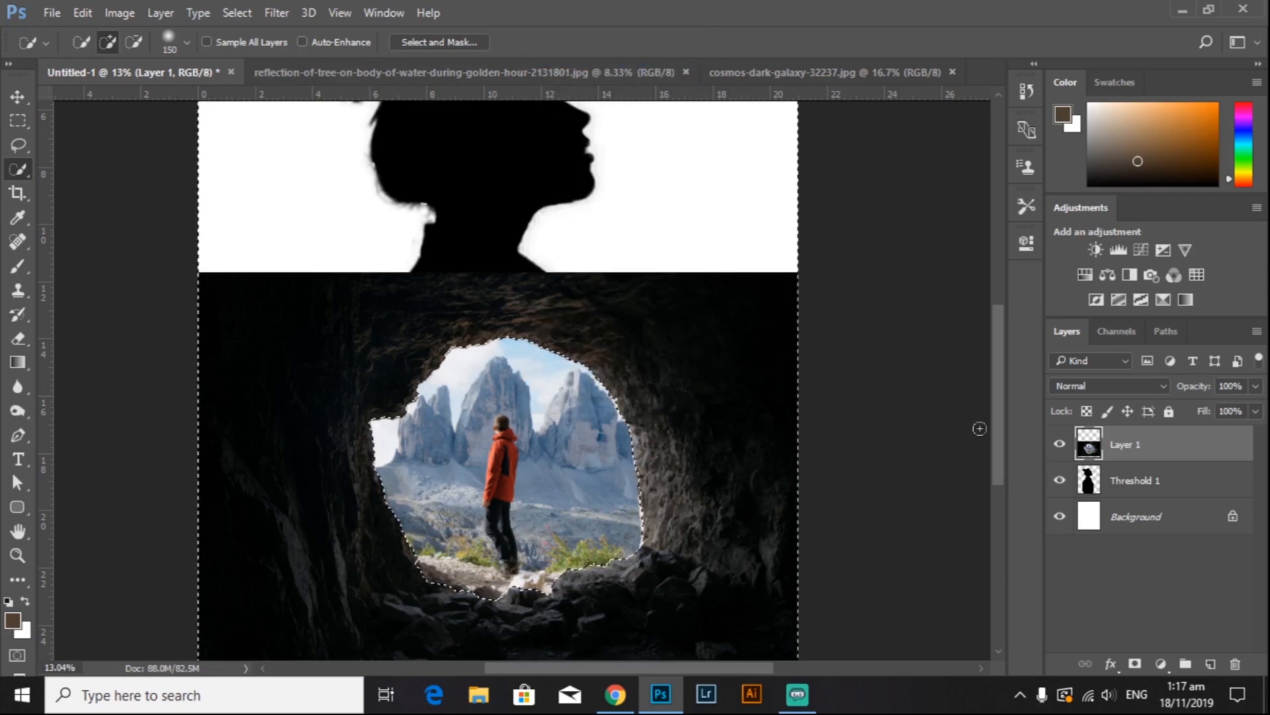
{"action": "left_click", "coordinate": [1135, 664]}
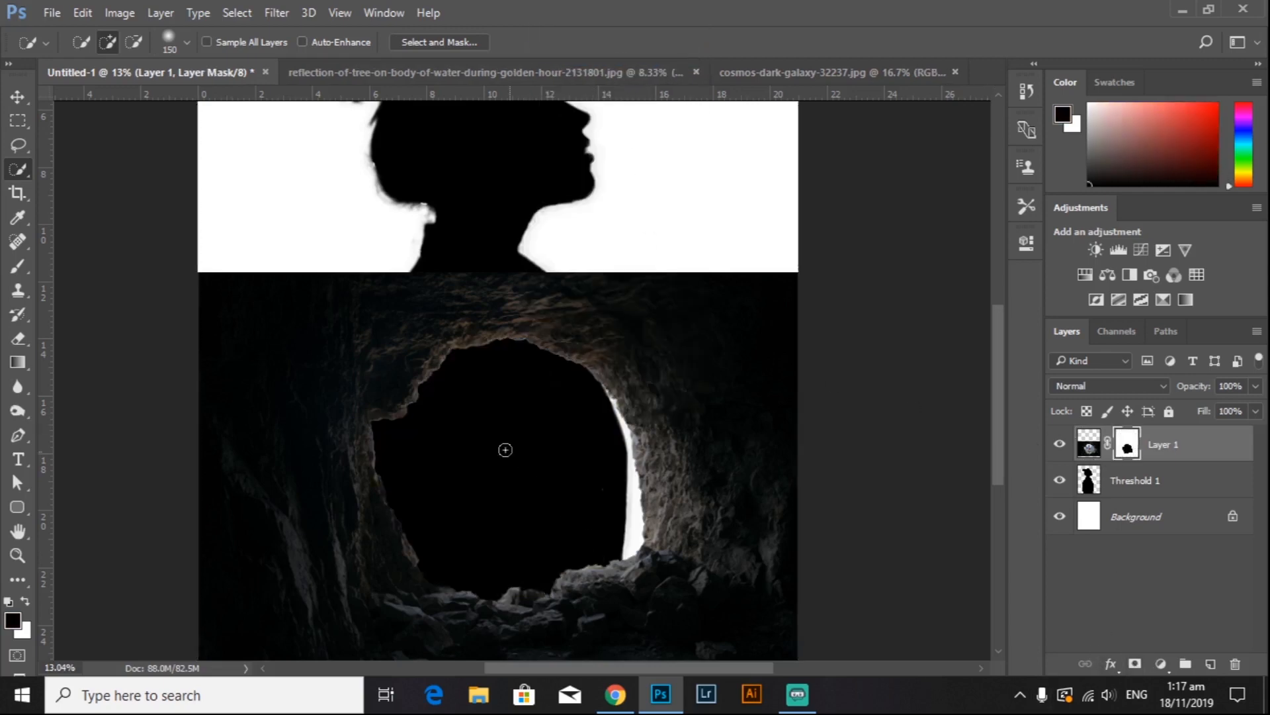
Step: Shift the cave layer slightly up over the torso and clip it to the silhouette with a clipping mask
{"action": "left_click", "coordinate": [19, 96]}
{"action": "left_click_drag", "start_coordinate": [599, 309], "coordinate": [590, 278]}
{"action": "right_click", "coordinate": [1196, 442]}
{"action": "left_click", "coordinate": [1236, 455]}
{"action": "right_click", "coordinate": [1208, 450]}
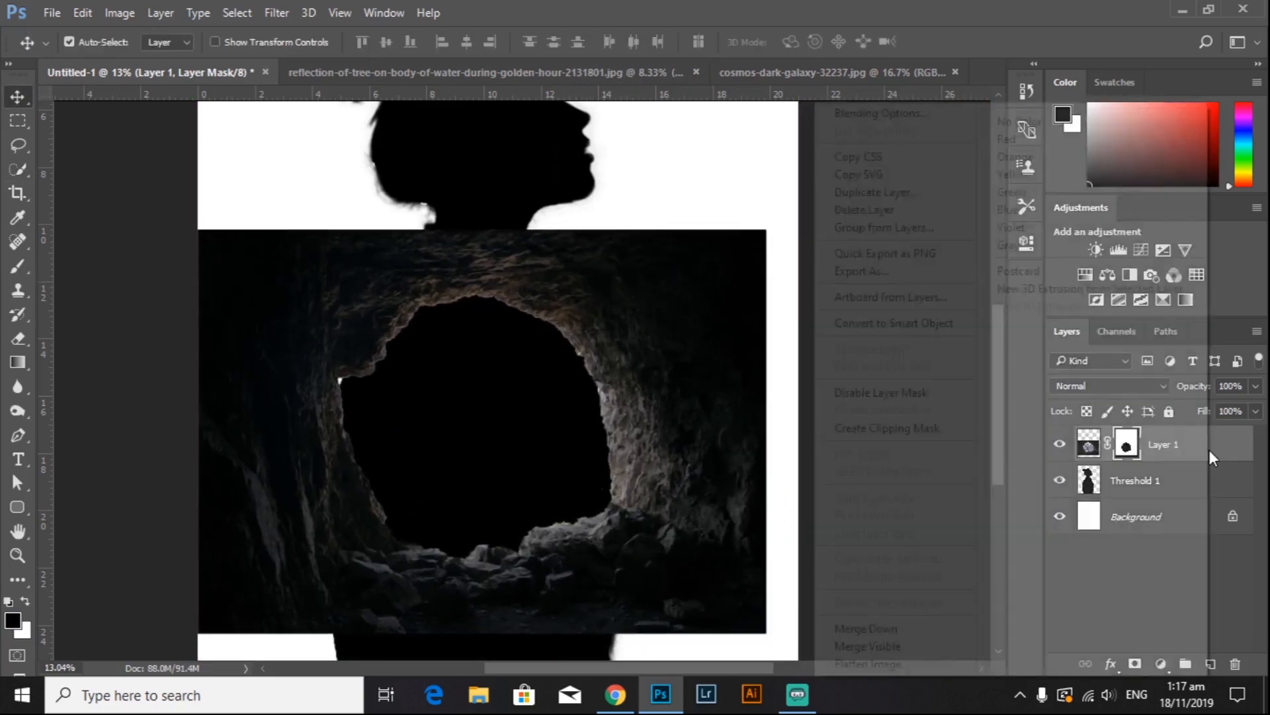
{"action": "left_click", "coordinate": [877, 429]}
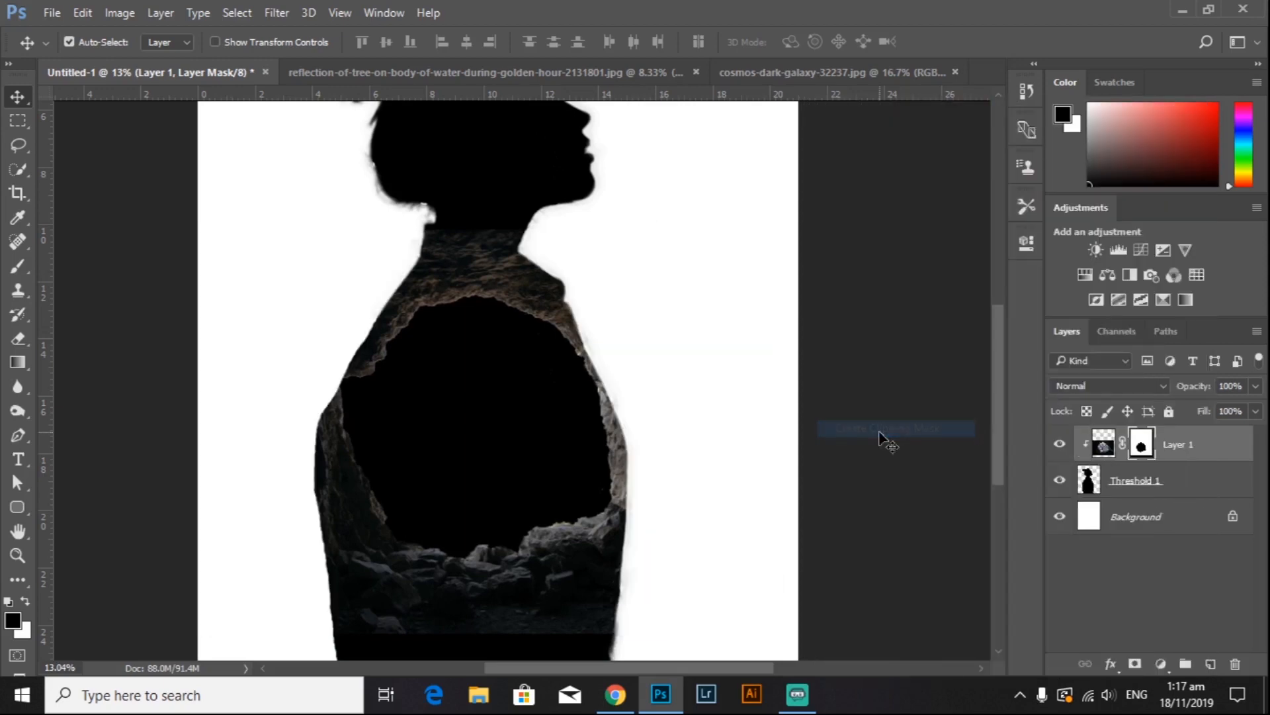
Step: Move the cave layer down so its rocky floor meets the lower edge of the silhouette
{"action": "scroll", "coordinate": [612, 422], "scroll_direction": "down", "scroll_amount": 1}
{"action": "scroll", "coordinate": [612, 422], "scroll_direction": "down", "scroll_amount": 1}
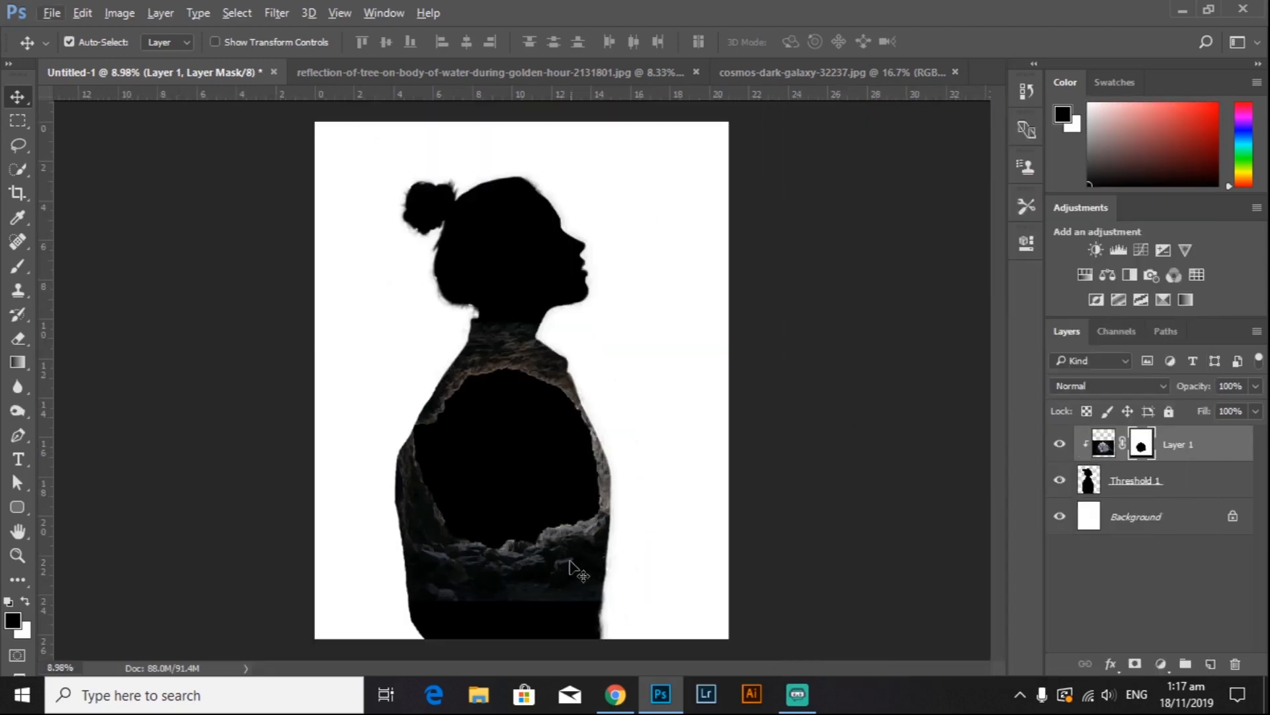
{"action": "left_click_drag", "start_coordinate": [569, 570], "coordinate": [565, 634]}
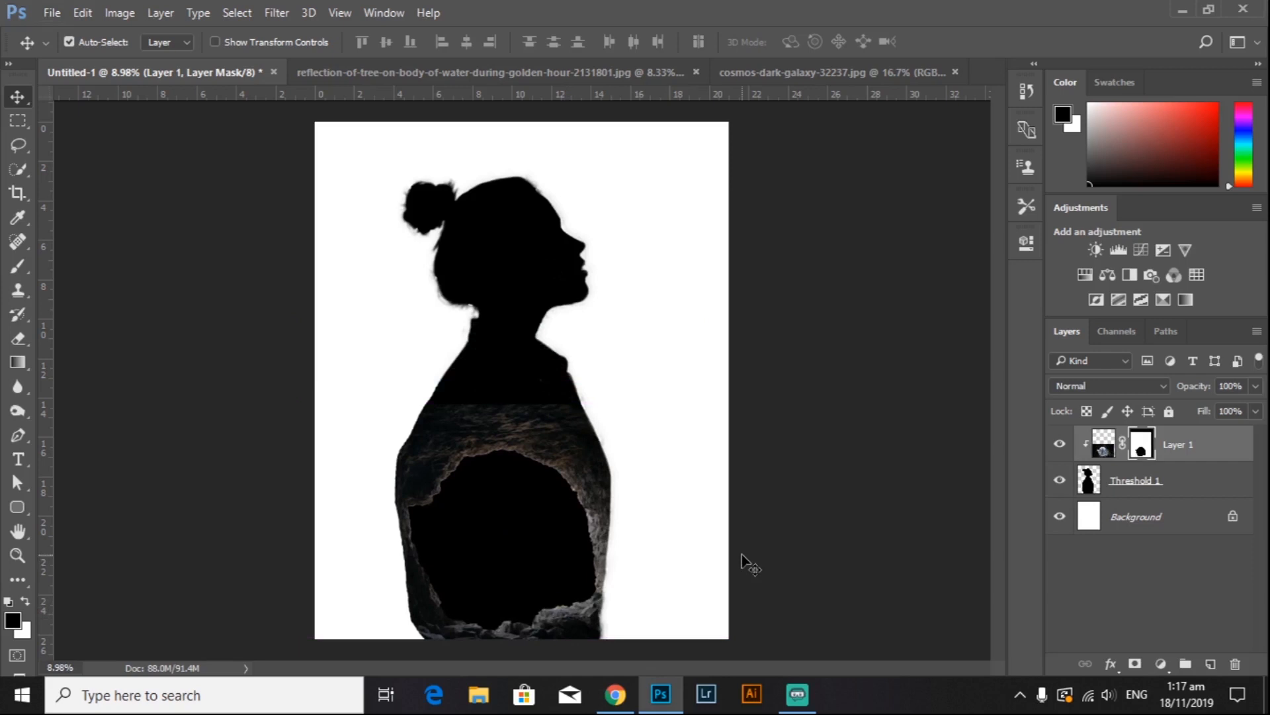
Step: Copy the golden-hour tree reflection photo into the composite as a new layer and close its source window
{"action": "left_click", "coordinate": [447, 70]}
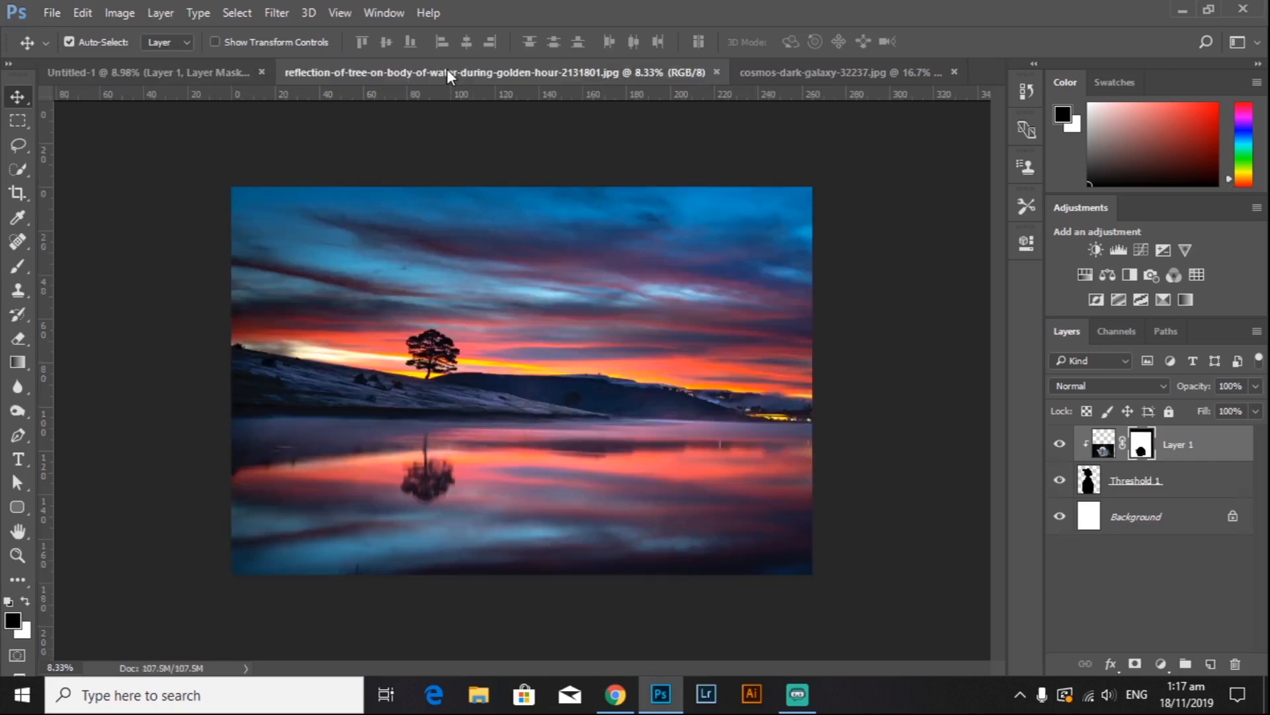
{"action": "left_click_drag", "start_coordinate": [436, 71], "coordinate": [642, 287]}
{"action": "left_click_drag", "start_coordinate": [709, 380], "coordinate": [536, 283]}
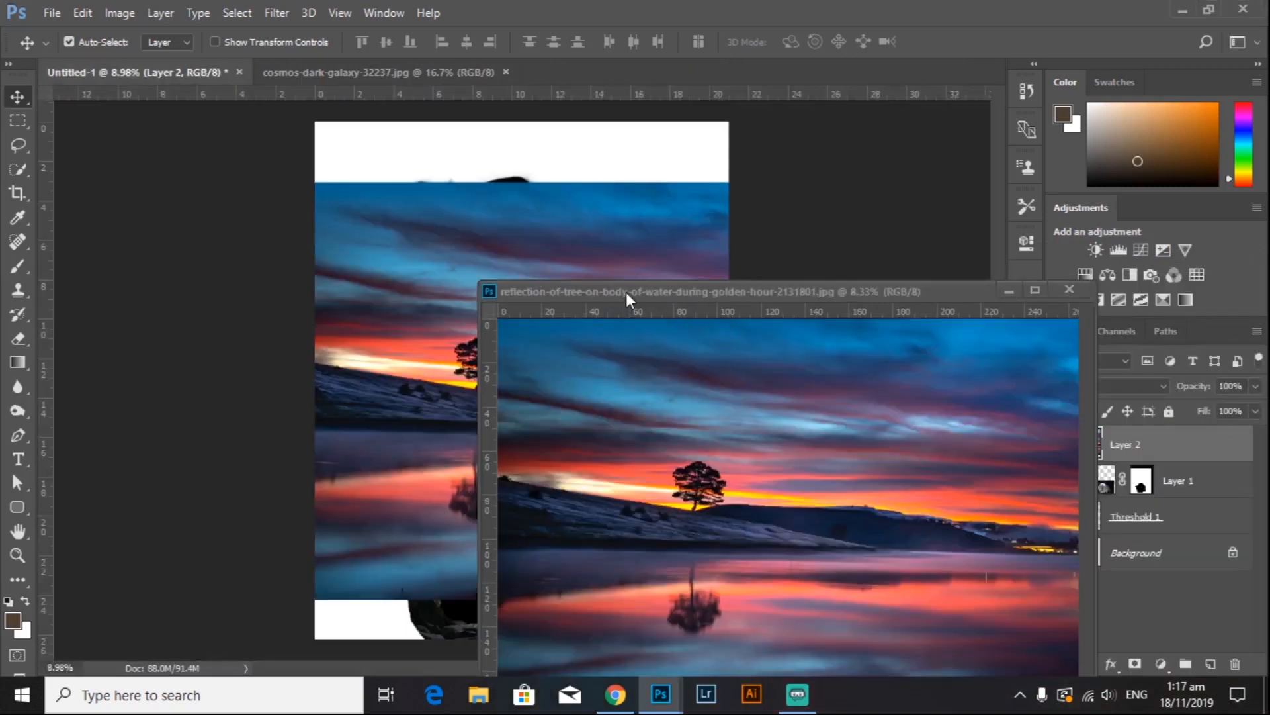
{"action": "left_click", "coordinate": [626, 292]}
{"action": "left_click", "coordinate": [900, 262]}
Step: Place the sunset layer beneath the cave layer, clipped to the silhouette, and lower it so the horizon shows through the opening
{"action": "left_click_drag", "start_coordinate": [576, 303], "coordinate": [521, 364]}
{"action": "left_click_drag", "start_coordinate": [1117, 445], "coordinate": [1127, 495]}
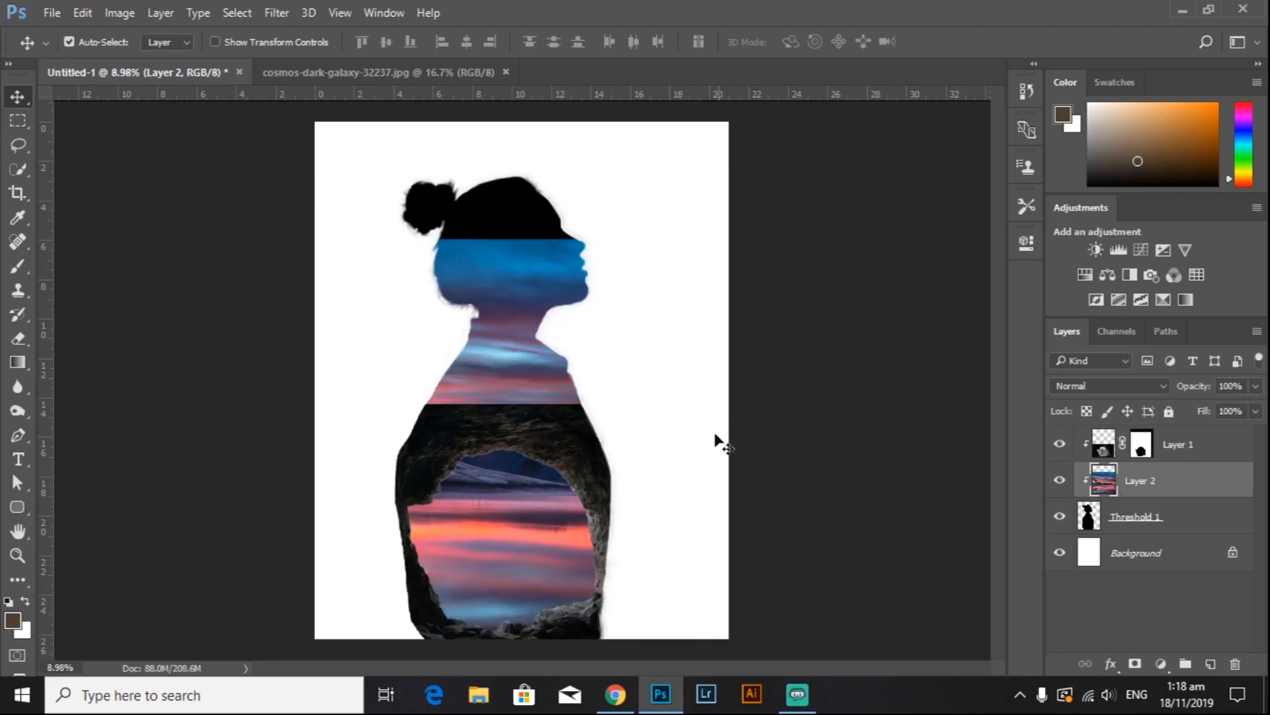
{"action": "left_click_drag", "start_coordinate": [509, 354], "coordinate": [493, 401]}
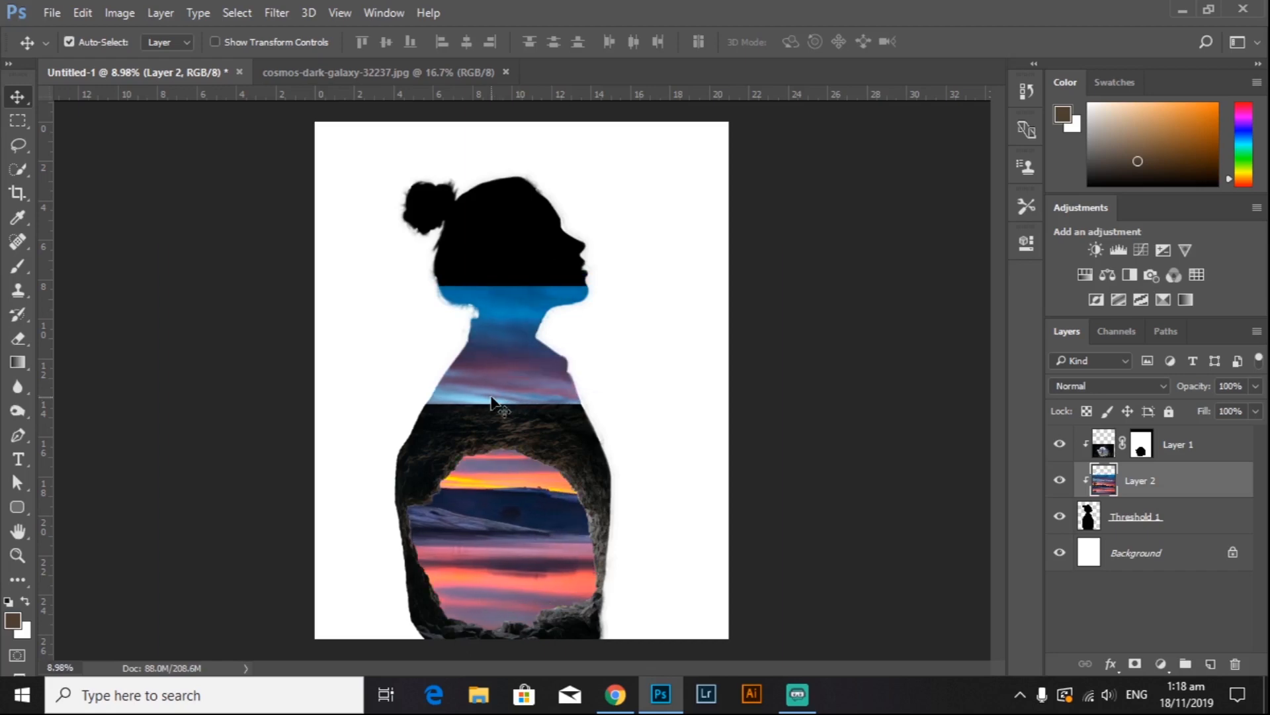
Step: Target the cave layer's mask for painting with the Brush tool
{"action": "scroll", "coordinate": [744, 374], "scroll_direction": "up", "scroll_amount": 1}
{"action": "scroll", "coordinate": [745, 374], "scroll_direction": "up", "scroll_amount": 1}
{"action": "scroll", "coordinate": [618, 382], "scroll_direction": "down", "scroll_amount": 4}
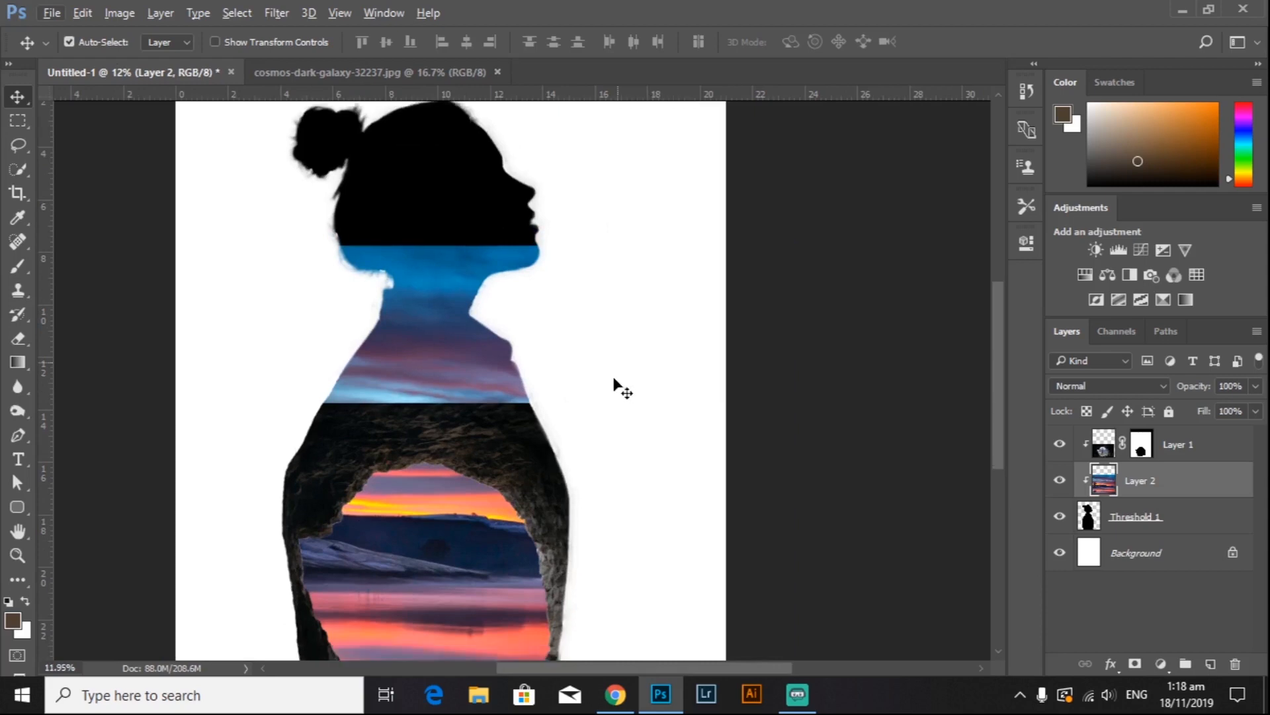
{"action": "scroll", "coordinate": [607, 365], "scroll_direction": "left", "scroll_amount": 3}
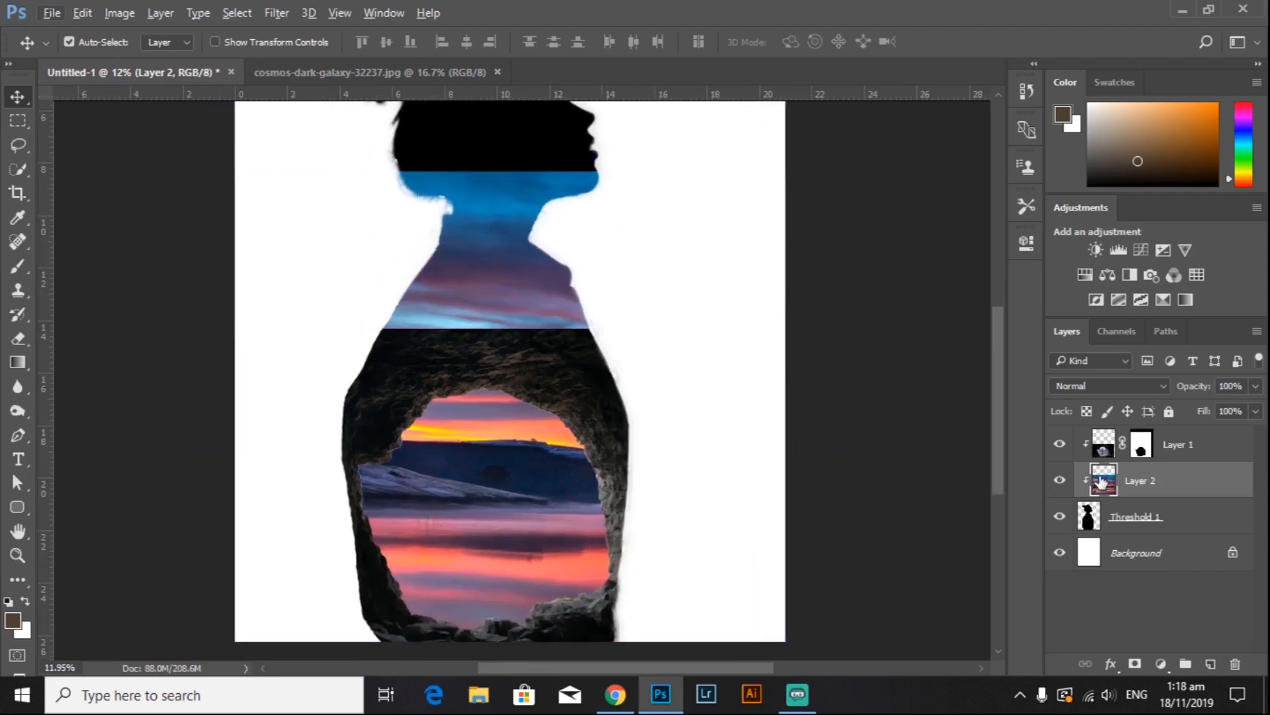
{"action": "left_click", "coordinate": [1107, 452]}
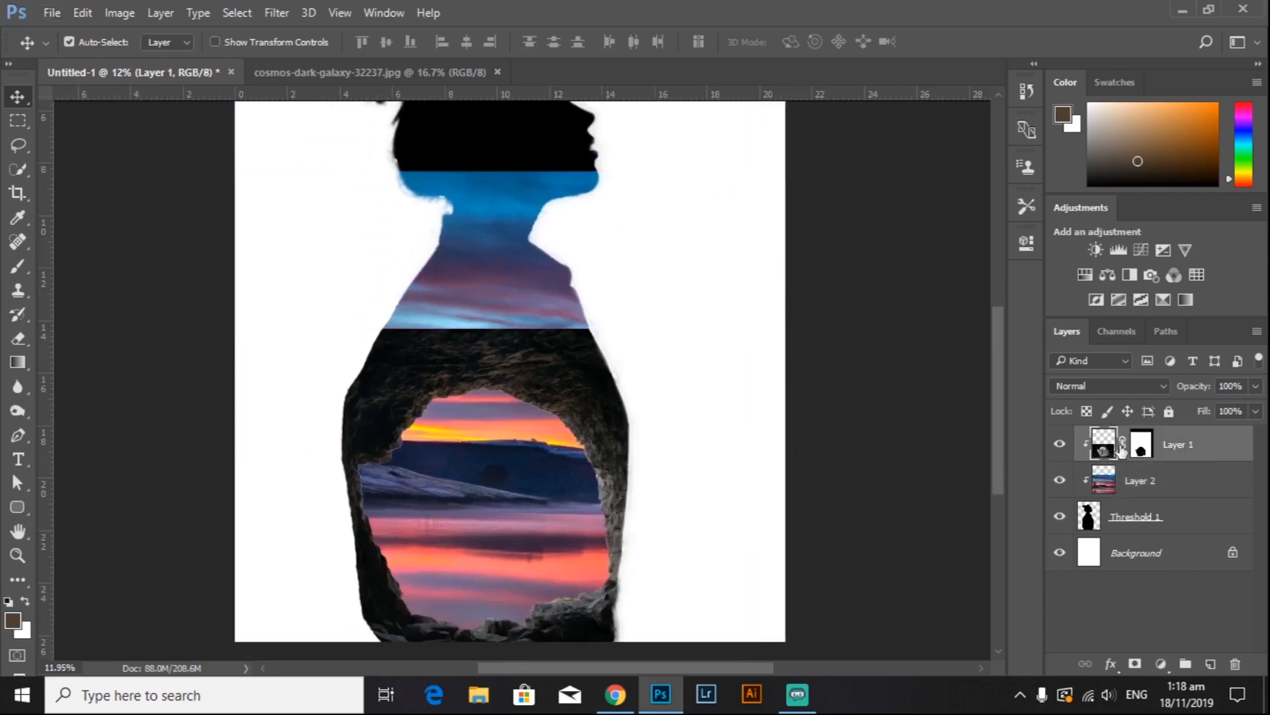
{"action": "left_click", "coordinate": [1140, 450]}
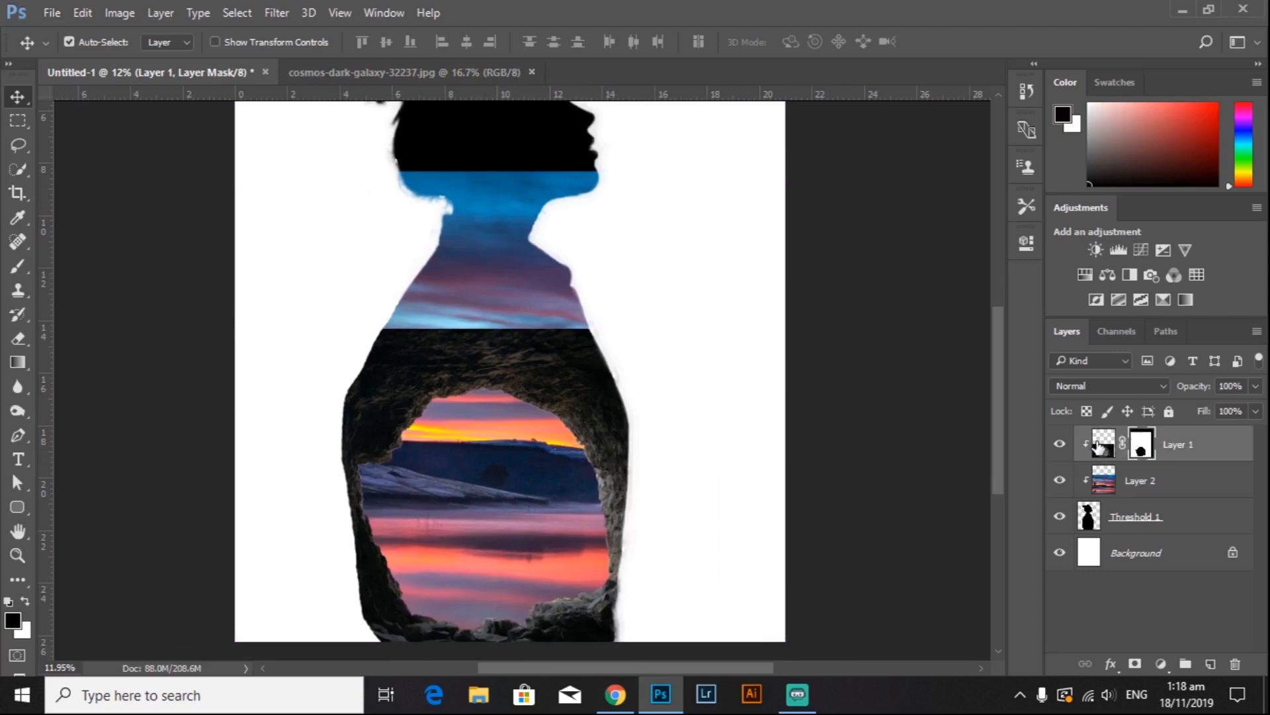
{"action": "left_click", "coordinate": [1104, 449]}
{"action": "left_click", "coordinate": [1145, 452]}
{"action": "left_click", "coordinate": [16, 267]}
{"action": "left_click", "coordinate": [80, 270]}
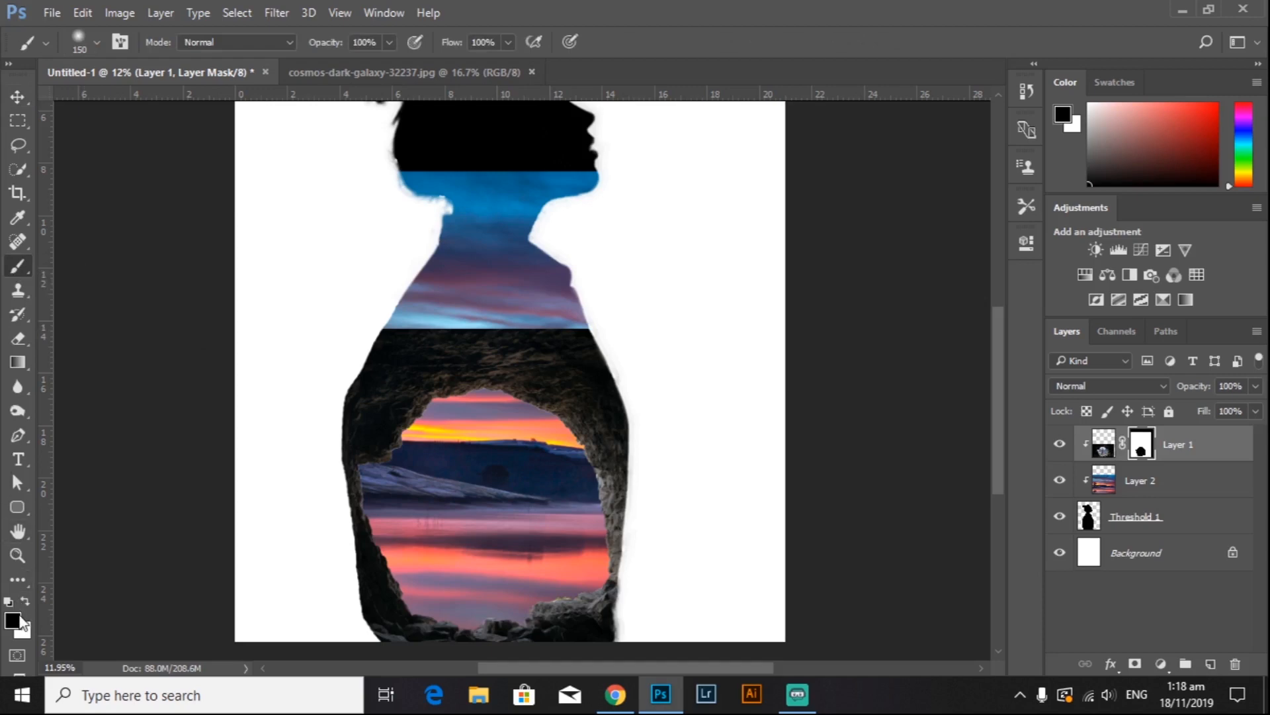
Step: Enlarge the soft brush to 400 px at 0% hardness
{"action": "key", "text": "bracketright"}
{"action": "key", "text": "bracketright"}
{"action": "key", "text": "bracketright"}
{"action": "left_click", "coordinate": [97, 42]}
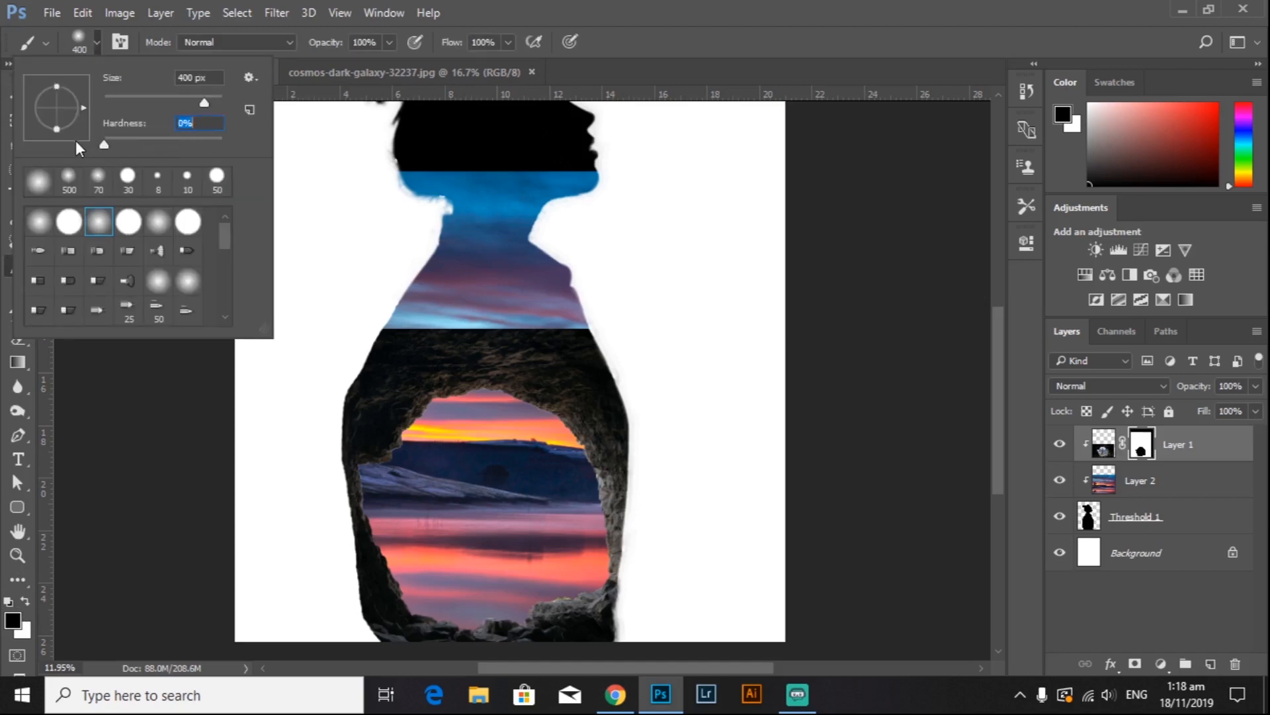
{"action": "left_click", "coordinate": [98, 42]}
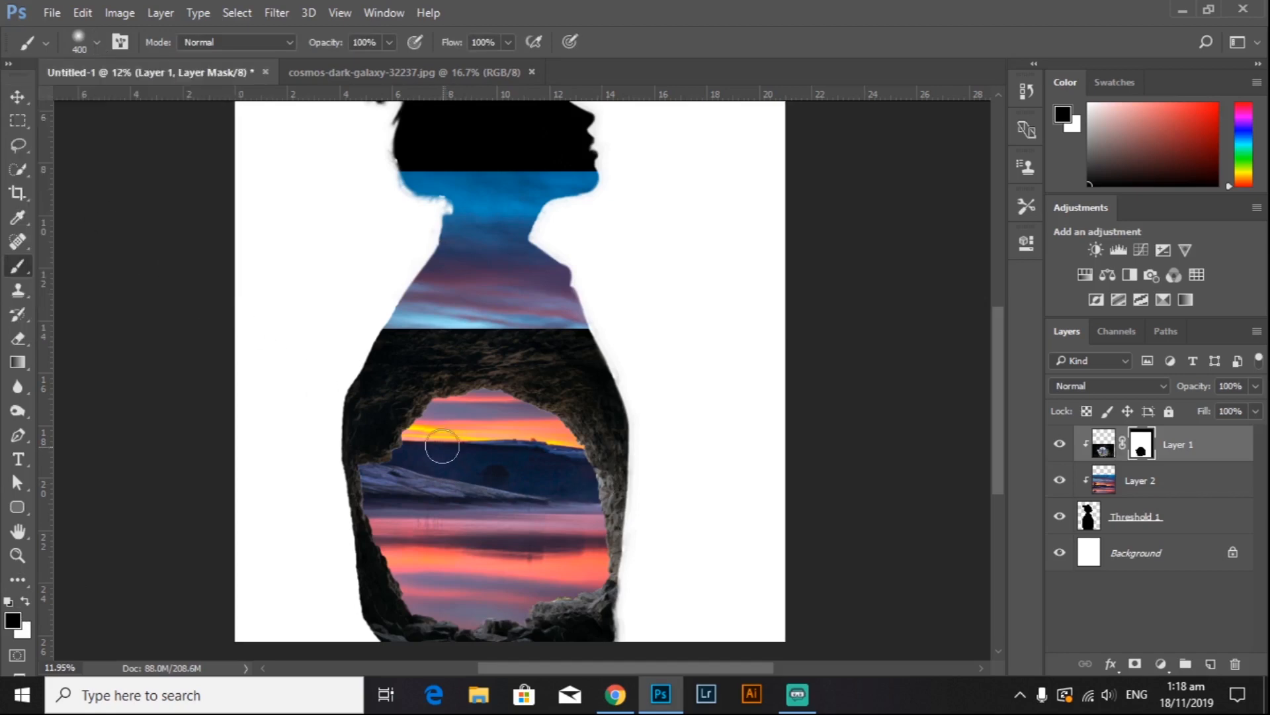
{"action": "left_click", "coordinate": [97, 45]}
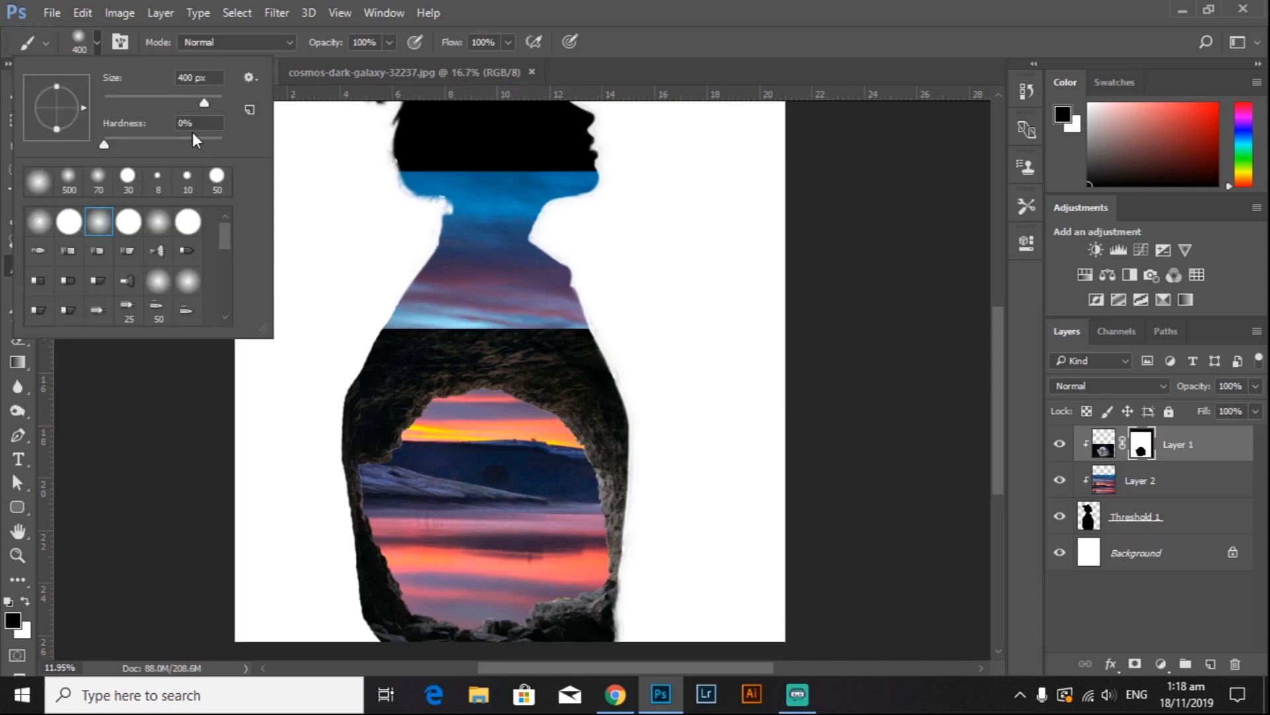
{"action": "left_click", "coordinate": [98, 44]}
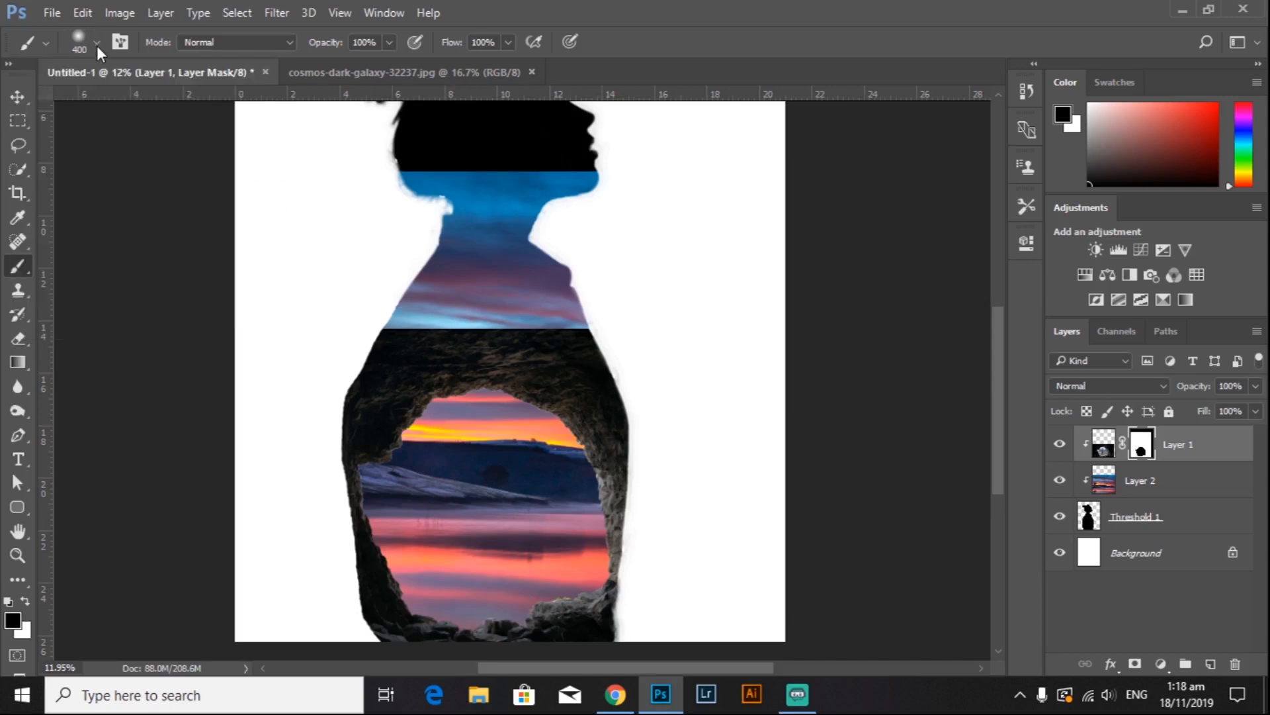
Step: Paint black on the cave layer's mask around the rim of the opening to blend the rocks softly into the sunset
{"action": "scroll", "coordinate": [407, 489], "scroll_direction": "up", "scroll_amount": 2, "text": "alt"}
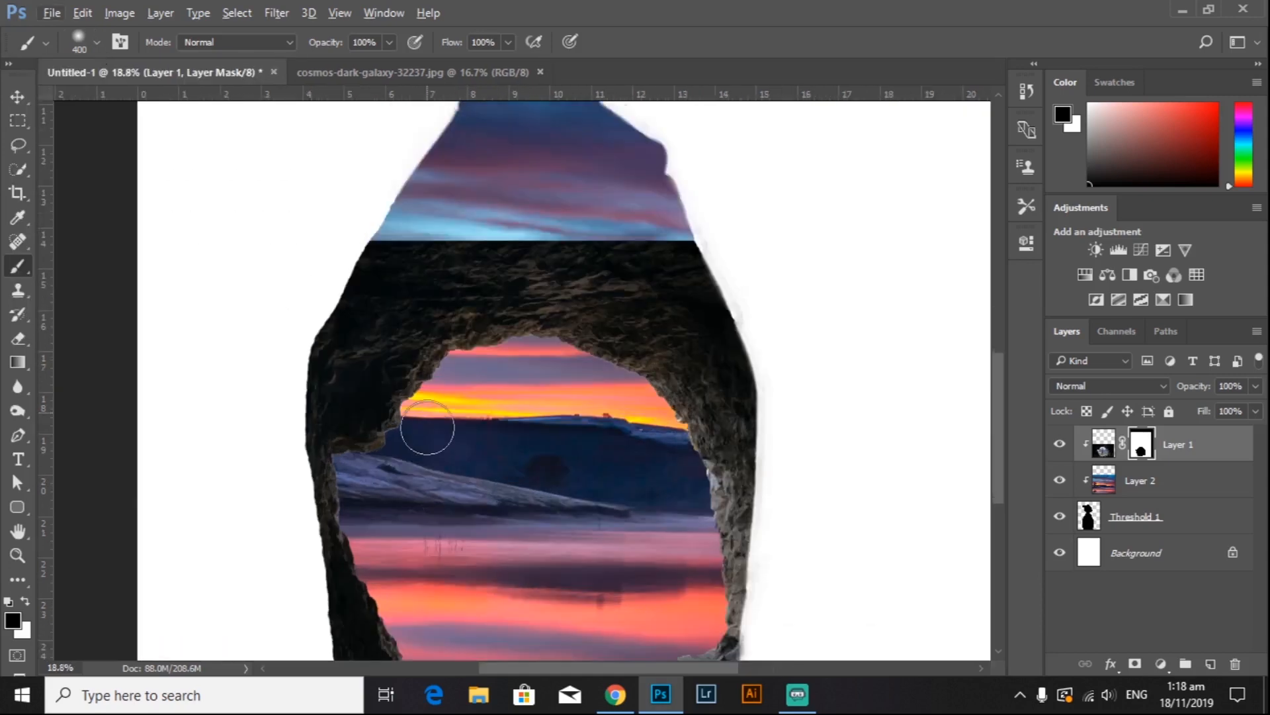
{"action": "scroll", "coordinate": [426, 430], "scroll_direction": "down", "scroll_amount": 2}
{"action": "scroll", "coordinate": [426, 435], "scroll_direction": "down", "scroll_amount": 2}
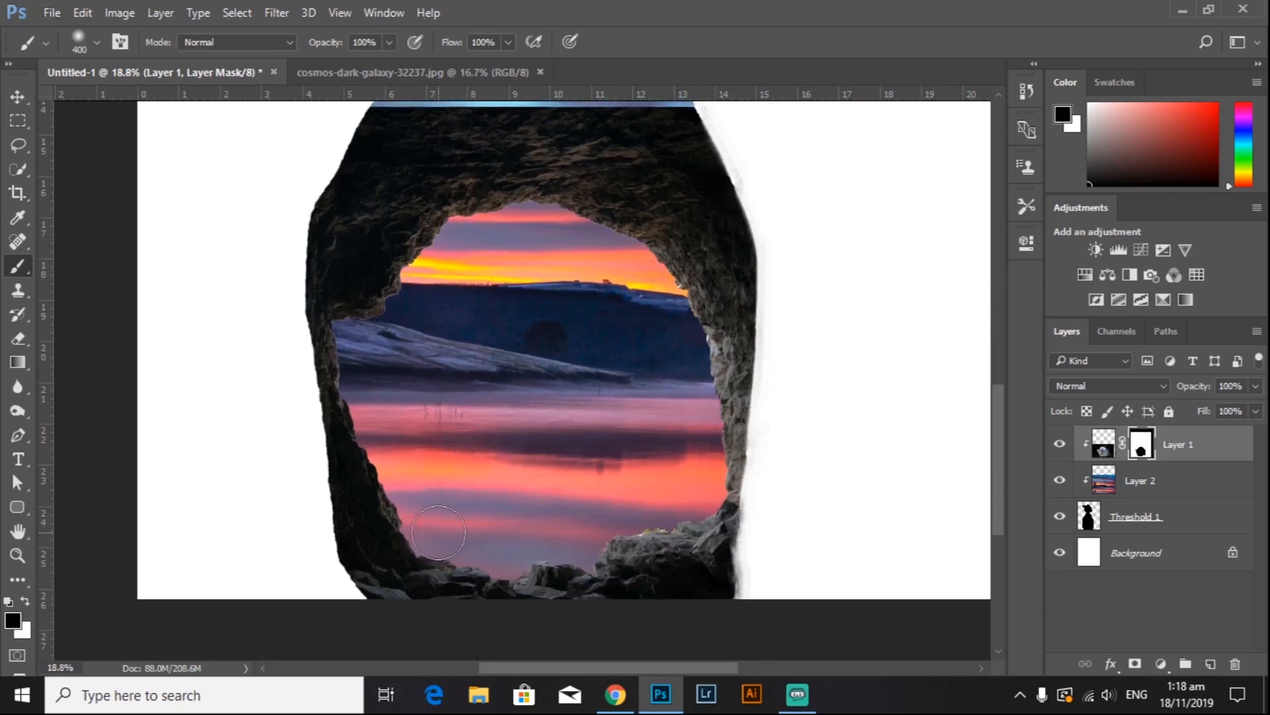
{"action": "mouse_move", "coordinate": [513, 553]}
{"action": "left_mouse_down"}
{"action": "mouse_move", "coordinate": [582, 551]}
{"action": "mouse_move", "coordinate": [584, 530]}
{"action": "mouse_move", "coordinate": [654, 506]}
{"action": "left_mouse_up"}
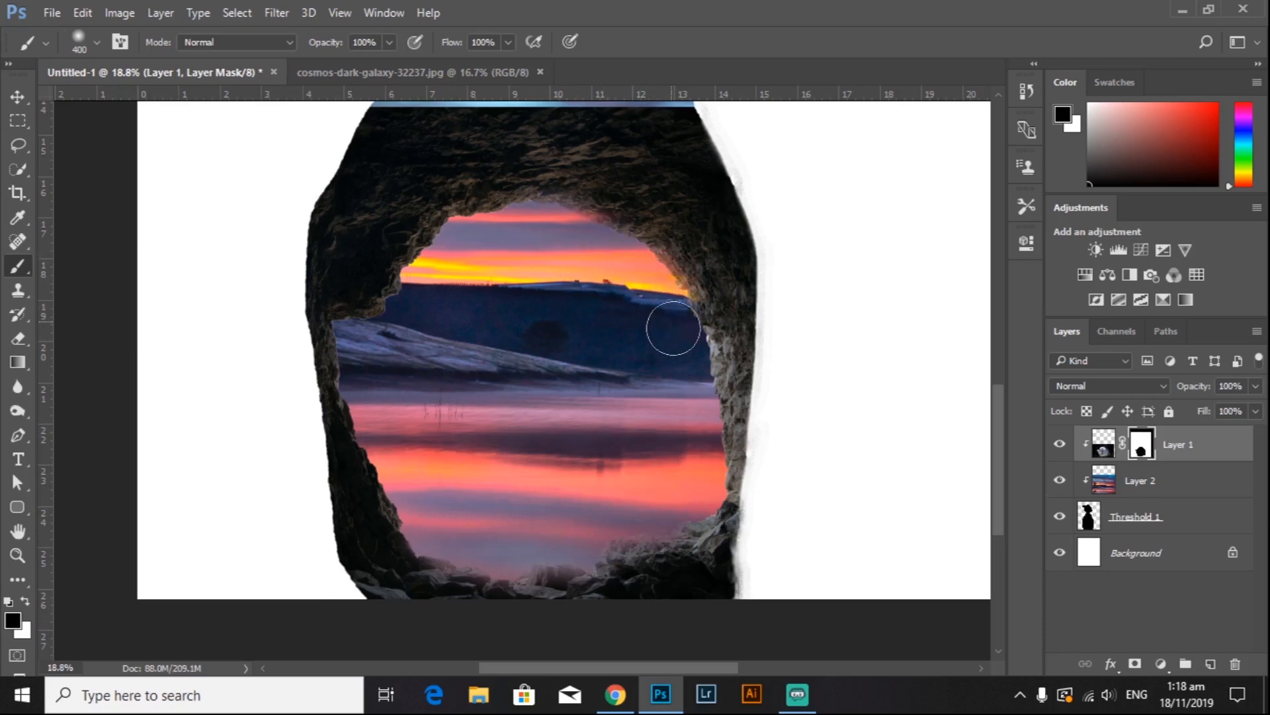
{"action": "mouse_move", "coordinate": [685, 354]}
{"action": "left_mouse_down"}
{"action": "mouse_move", "coordinate": [705, 405]}
{"action": "mouse_move", "coordinate": [703, 459]}
{"action": "left_mouse_up"}
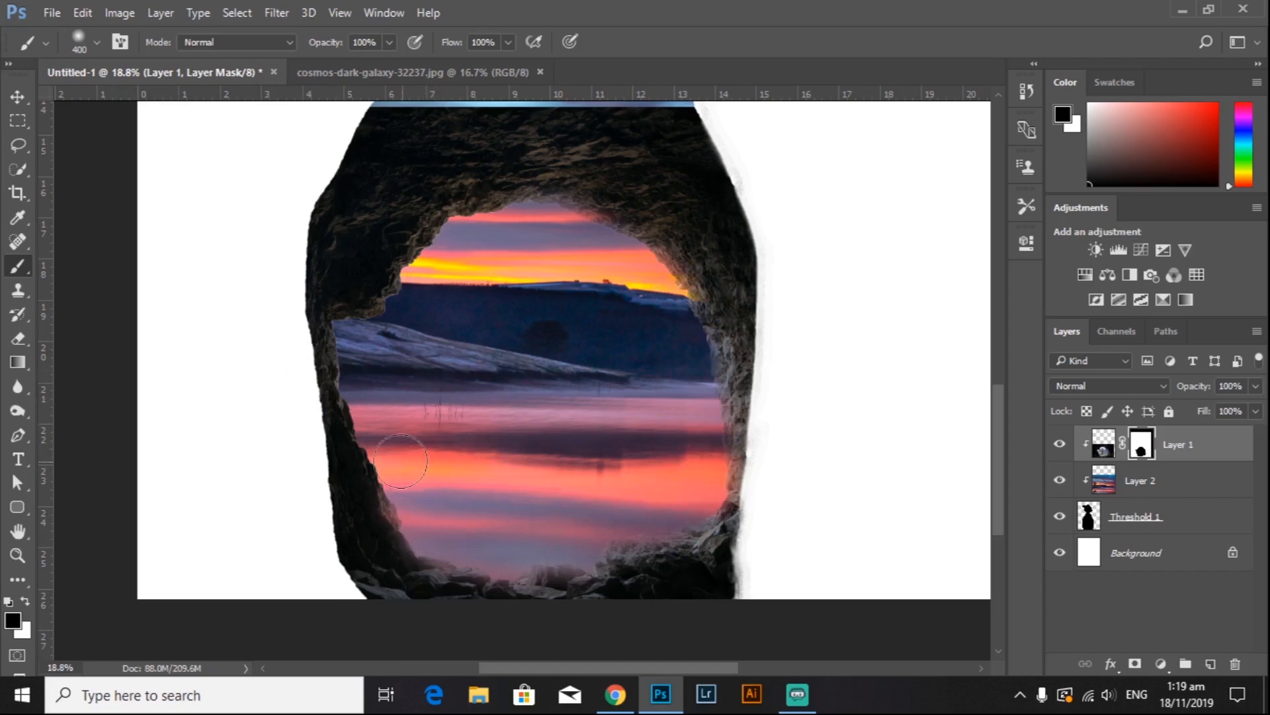
{"action": "mouse_move", "coordinate": [367, 388]}
{"action": "left_mouse_down"}
{"action": "mouse_move", "coordinate": [356, 332]}
{"action": "mouse_move", "coordinate": [399, 318]}
{"action": "mouse_move", "coordinate": [414, 291]}
{"action": "mouse_move", "coordinate": [428, 312]}
{"action": "mouse_move", "coordinate": [429, 293]}
{"action": "mouse_move", "coordinate": [407, 300]}
{"action": "mouse_move", "coordinate": [500, 234]}
{"action": "left_mouse_up"}
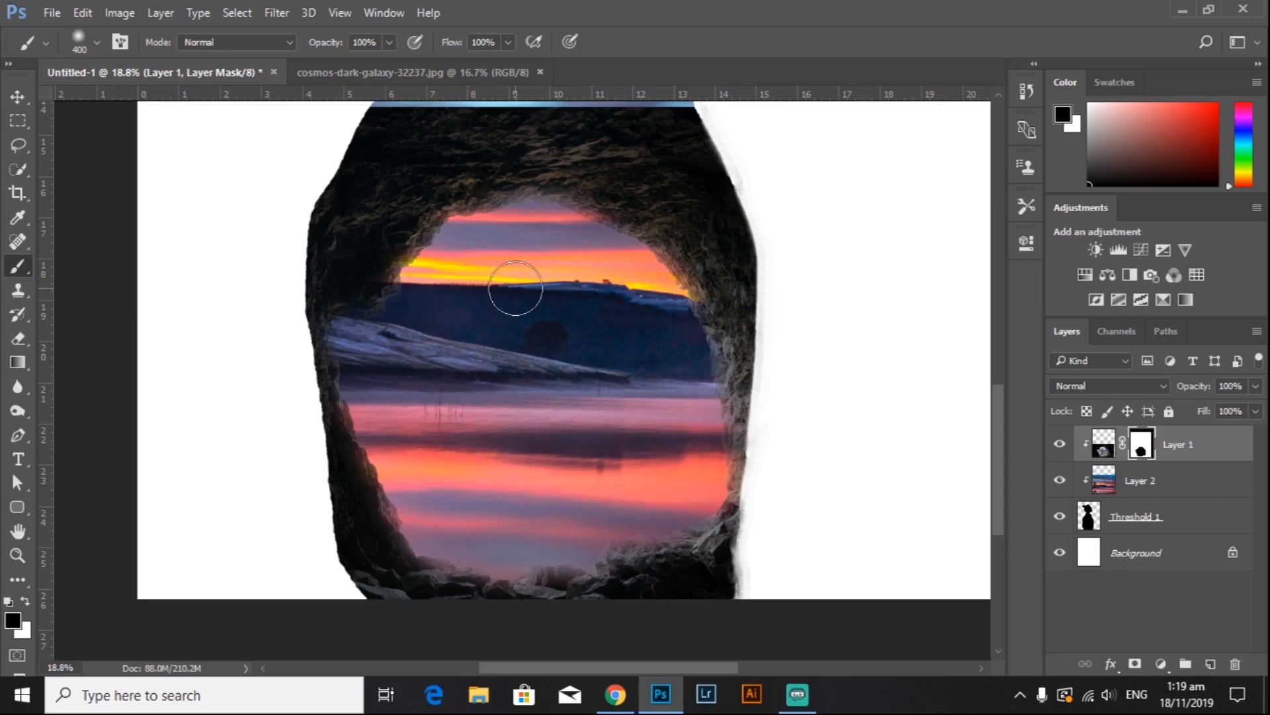
Step: Copy the cosmos-dark-galaxy image into the composite as the top layer, place it over the head and shoulders, and clip it to the silhouette
{"action": "scroll", "coordinate": [513, 285], "scroll_direction": "down", "scroll_amount": 4}
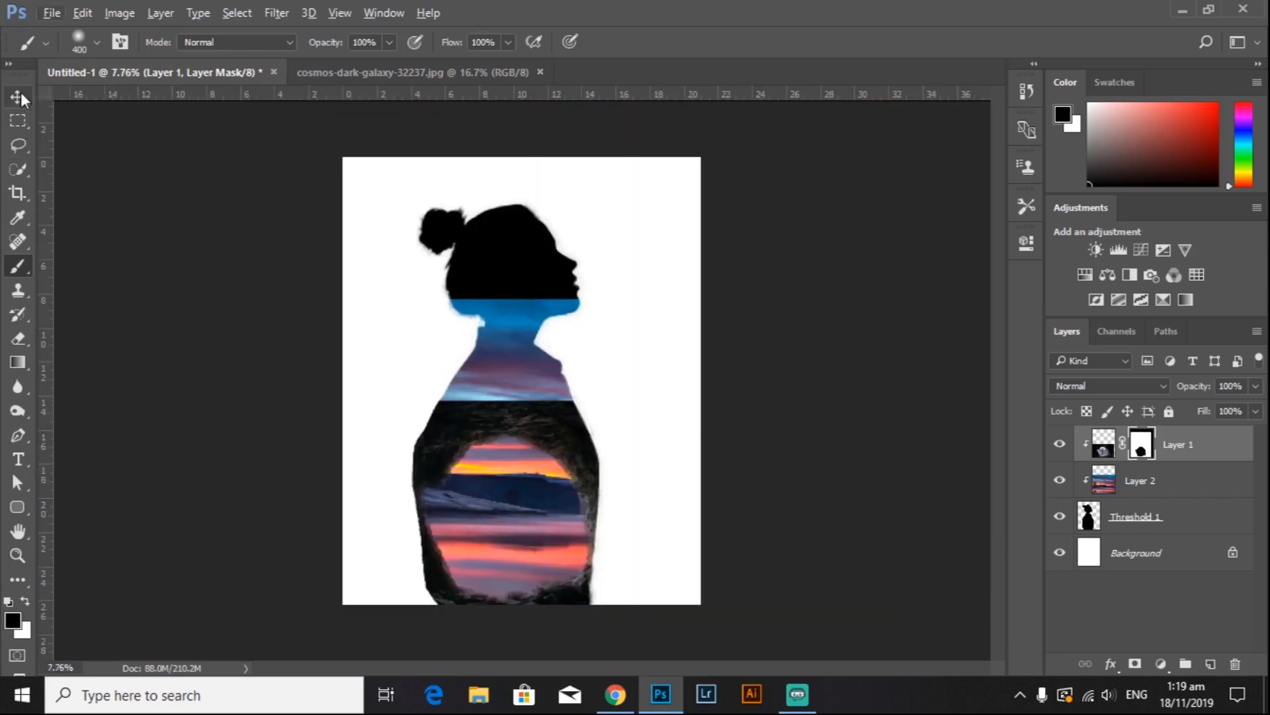
{"action": "left_click", "coordinate": [20, 97]}
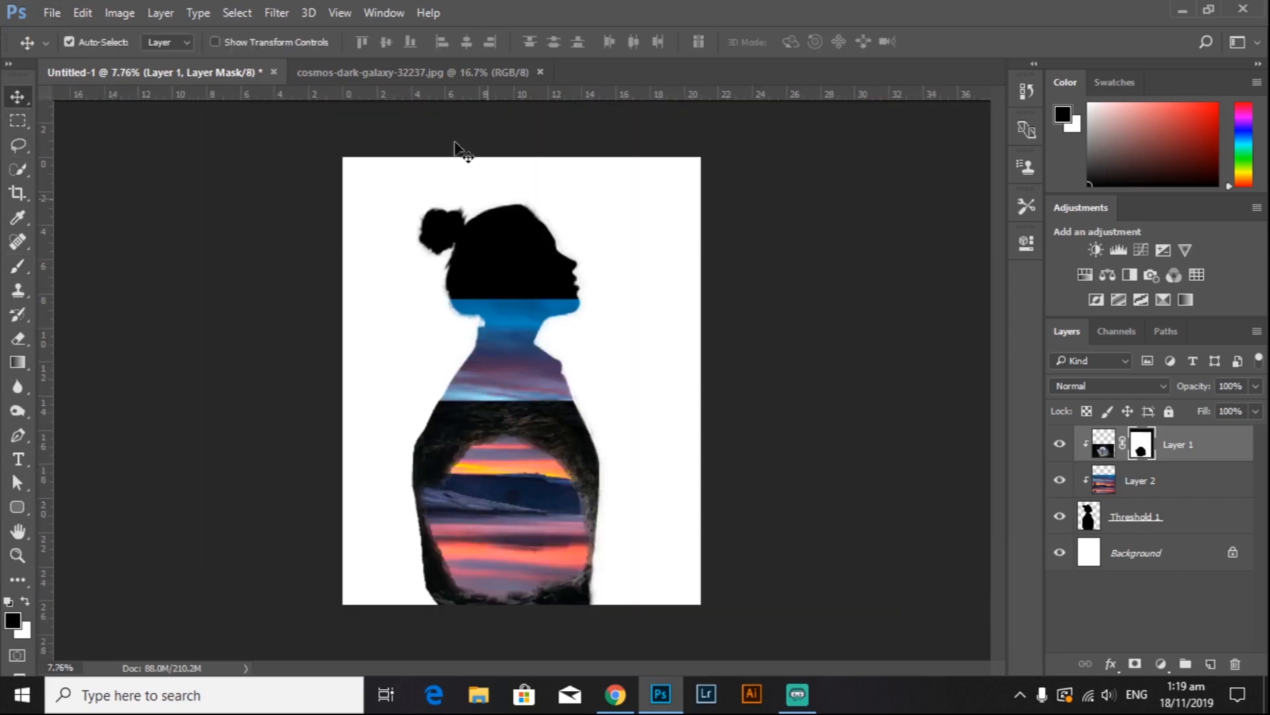
{"action": "left_click", "coordinate": [428, 70]}
{"action": "left_click_drag", "start_coordinate": [471, 193], "coordinate": [459, 262]}
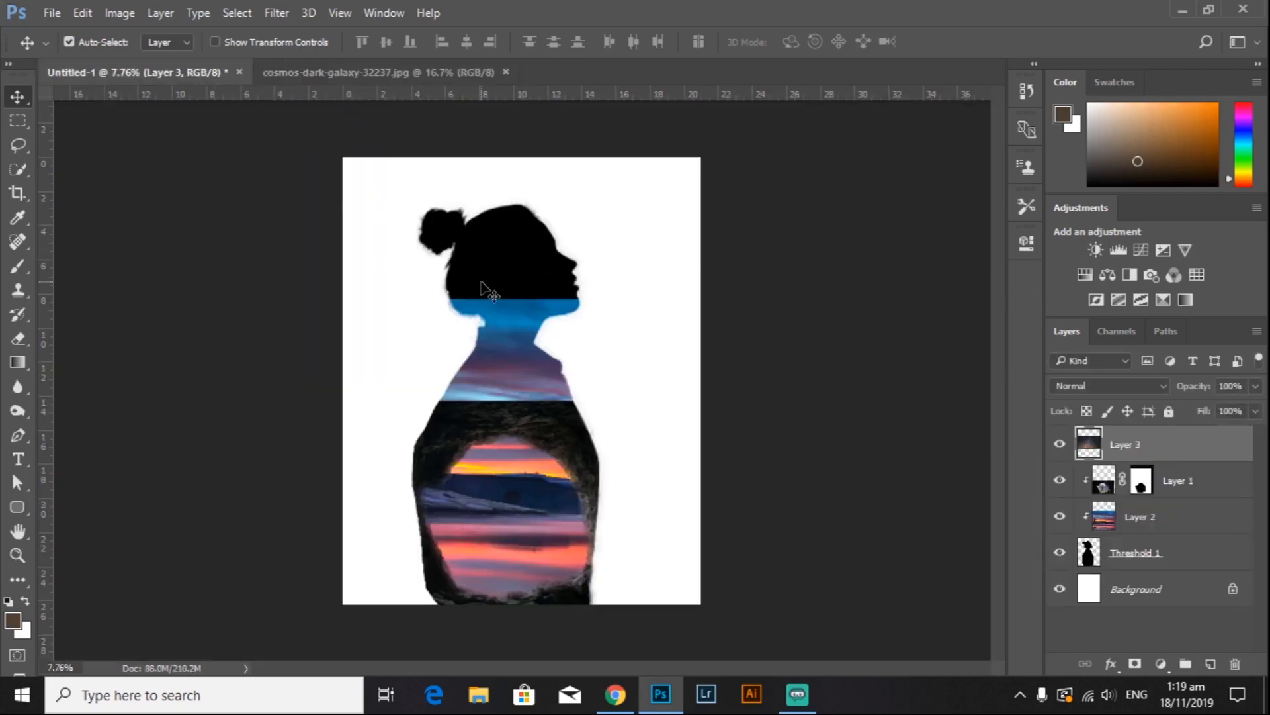
{"action": "left_click_drag", "start_coordinate": [525, 334], "coordinate": [532, 254]}
{"action": "left_click_drag", "start_coordinate": [1201, 453], "coordinate": [1191, 490]}
{"action": "left_click", "coordinate": [1175, 455]}
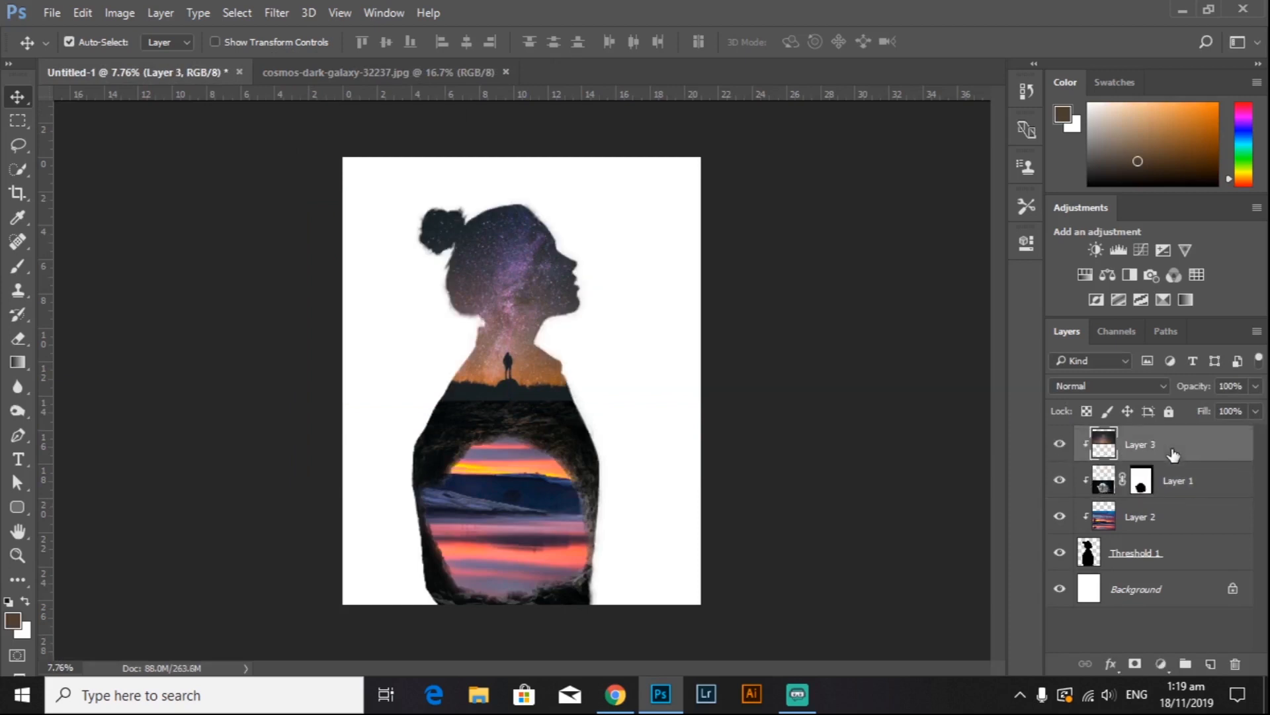
Step: Shift the galaxy layer slightly down with Free Transform so its grassy ground overlaps the cave's upper edge
{"action": "mouse_move", "coordinate": [510, 295]}
{"action": "left_mouse_down"}
{"action": "mouse_move", "coordinate": [497, 284]}
{"action": "mouse_move", "coordinate": [510, 296]}
{"action": "left_mouse_up"}
{"action": "key", "text": "ctrl+t"}
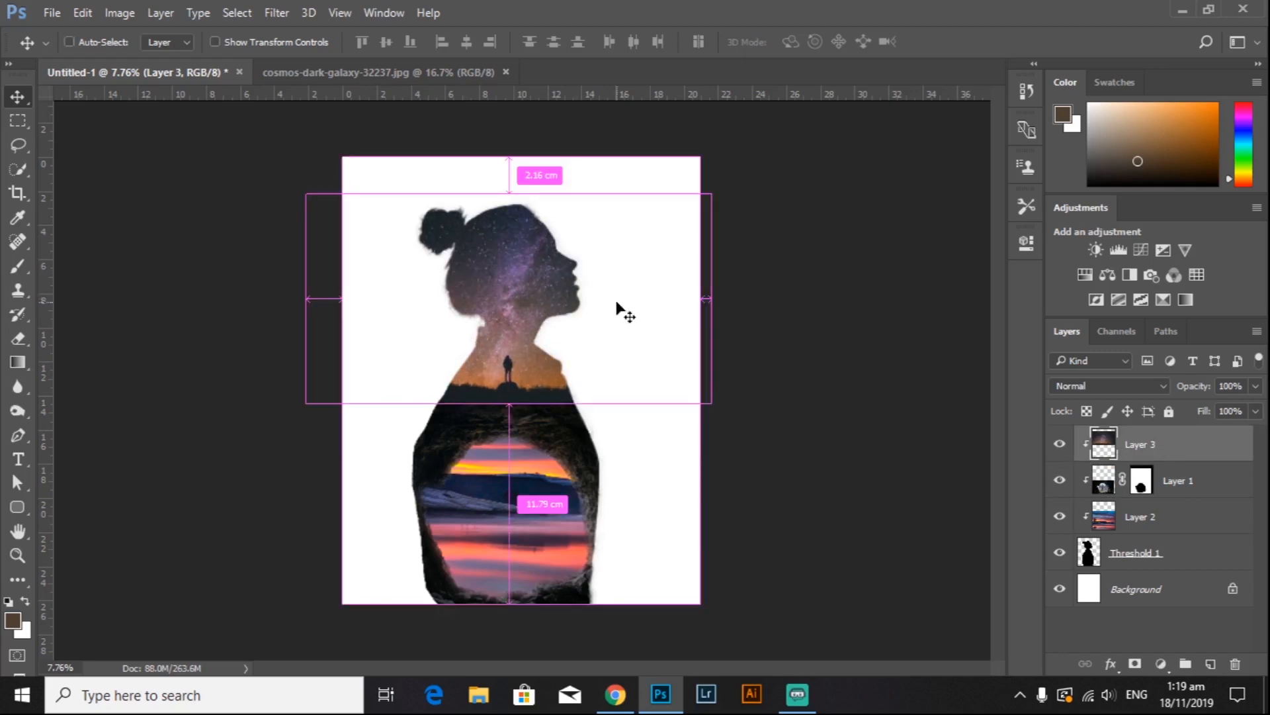
{"action": "left_click_drag", "start_coordinate": [666, 262], "coordinate": [665, 268]}
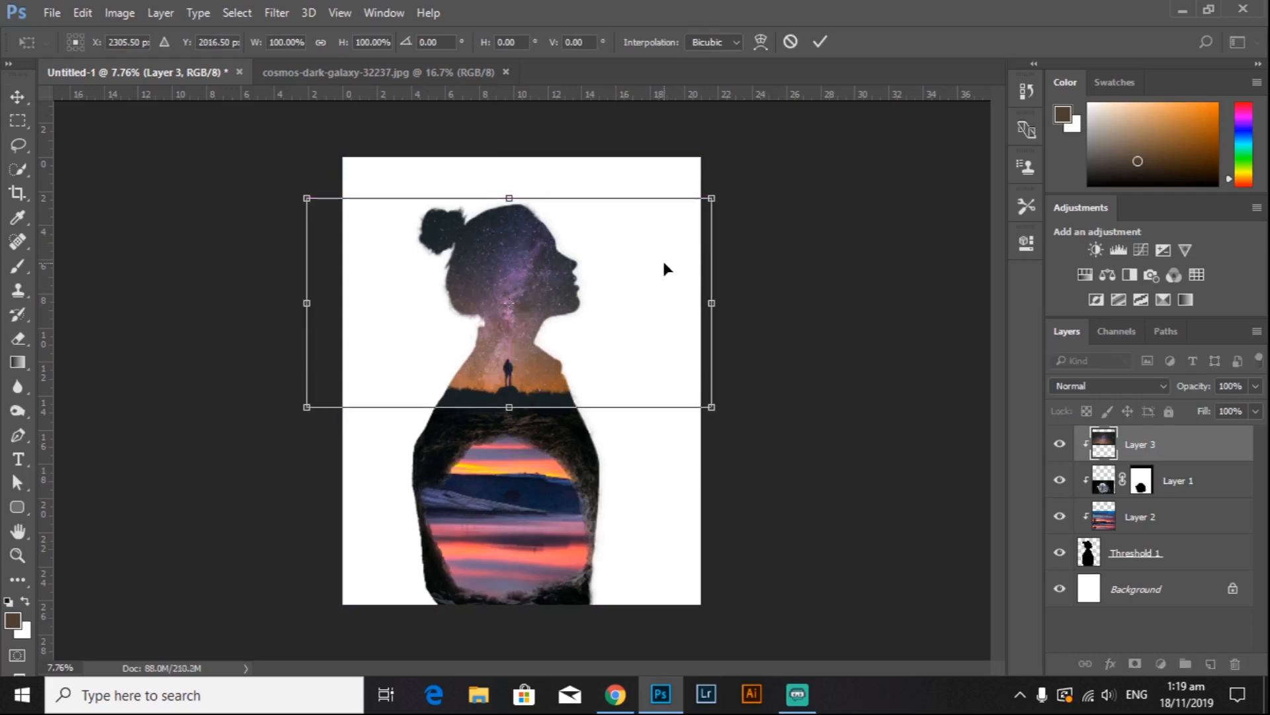
{"action": "left_click", "coordinate": [819, 39]}
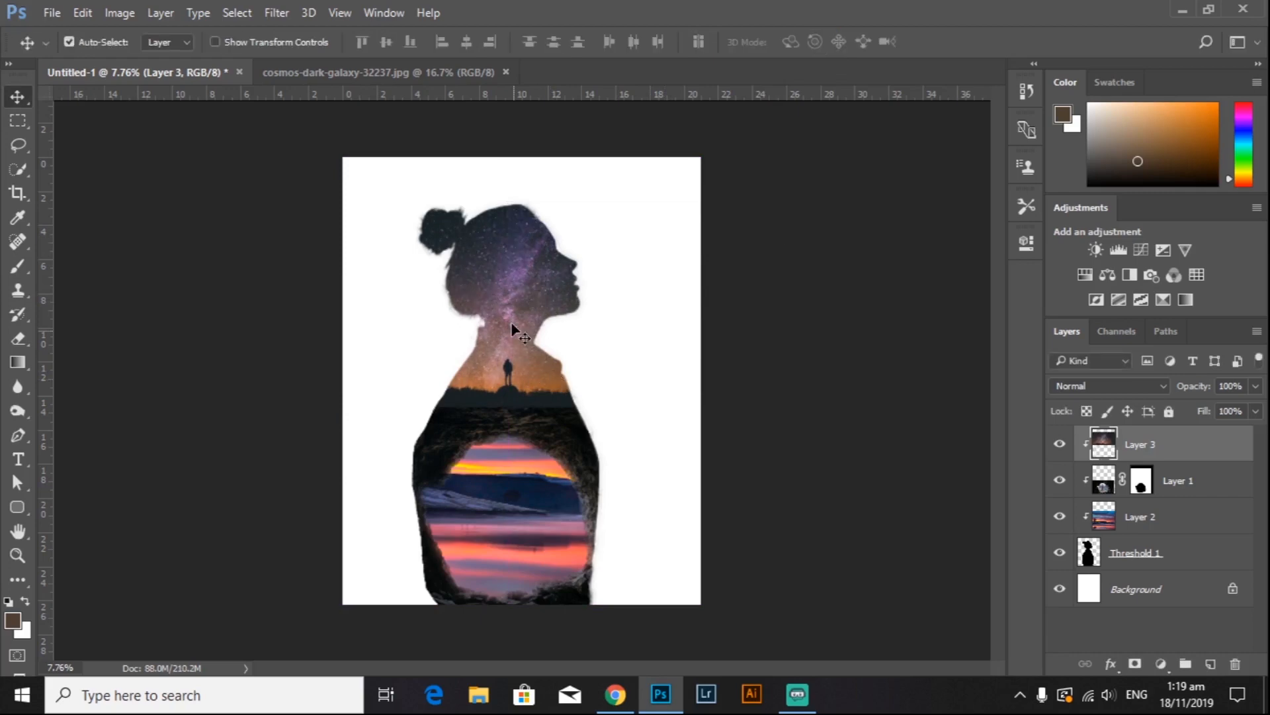
Step: Convert the galaxy layer to a smart object and open it in the Camera Raw Filter
{"action": "right_click", "coordinate": [1203, 444]}
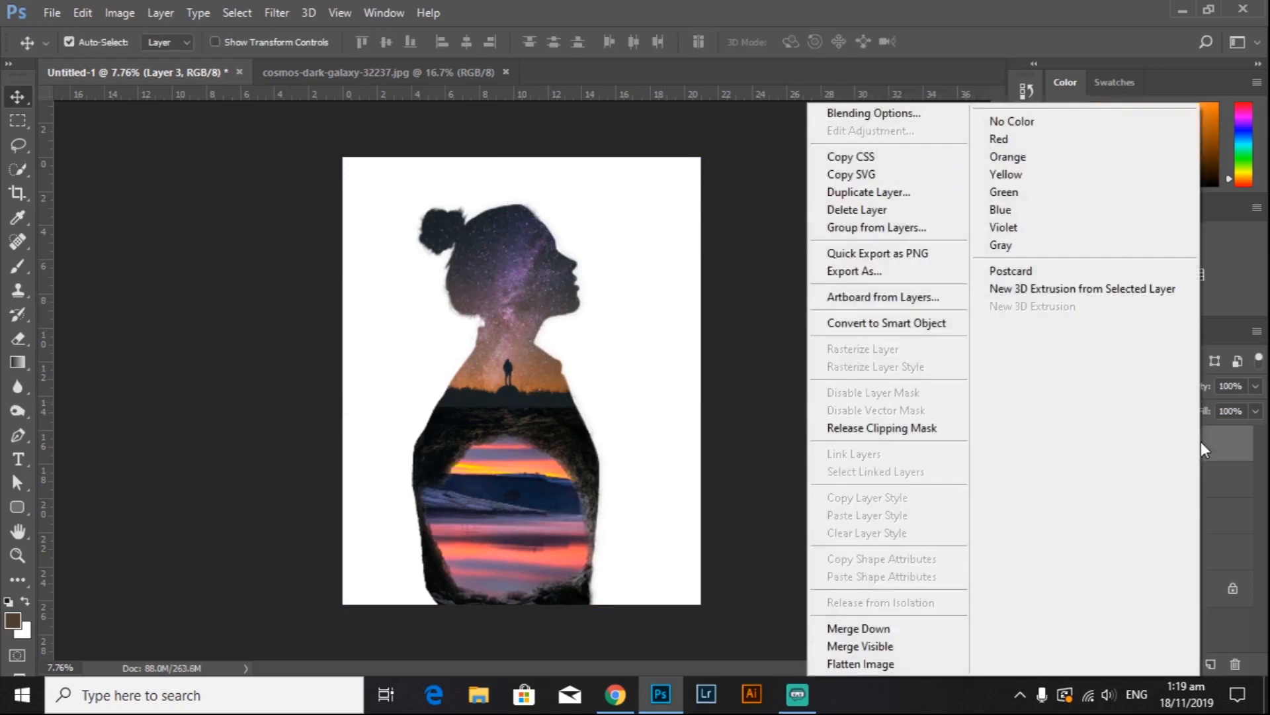
{"action": "left_click", "coordinate": [899, 325]}
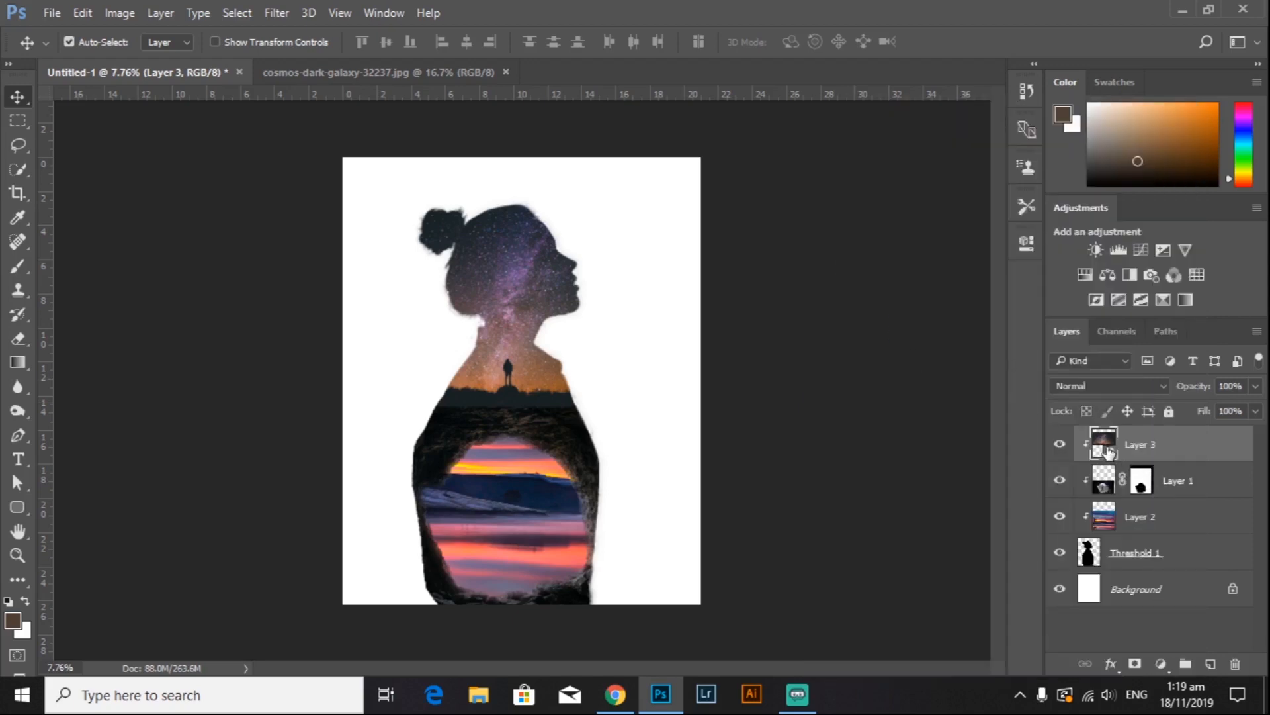
{"action": "left_click", "coordinate": [278, 13]}
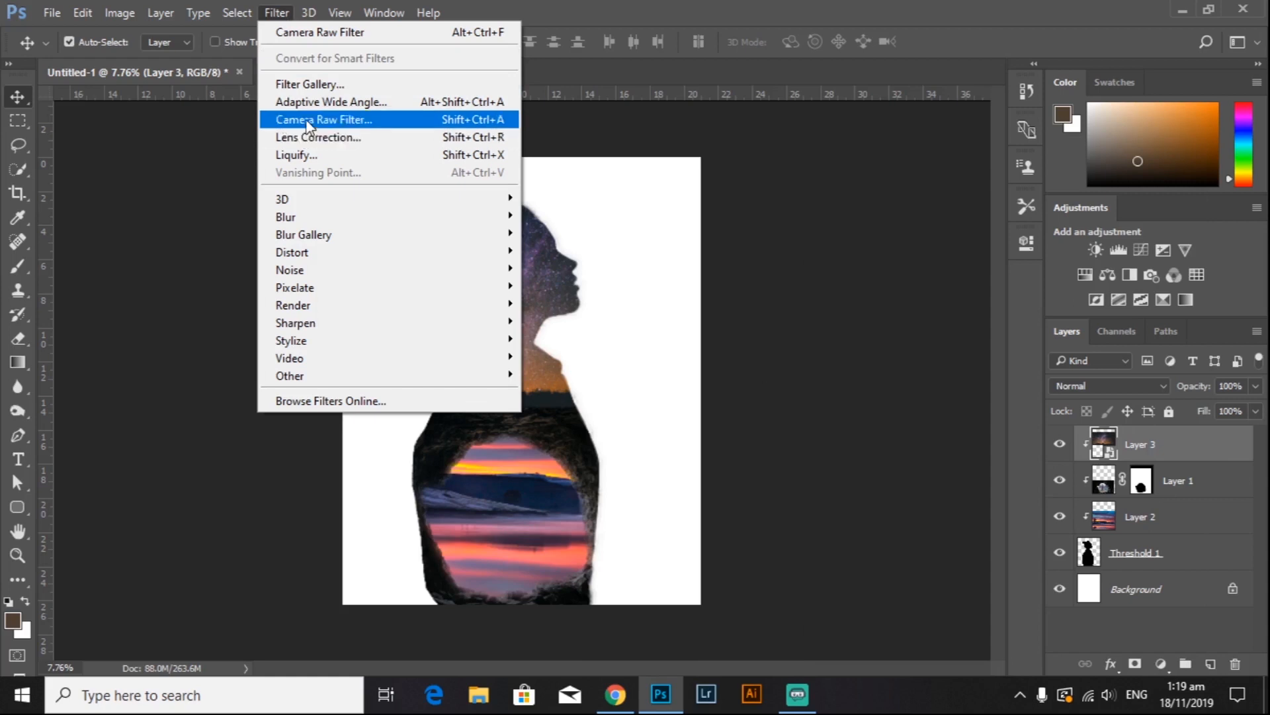
{"action": "left_click", "coordinate": [380, 121]}
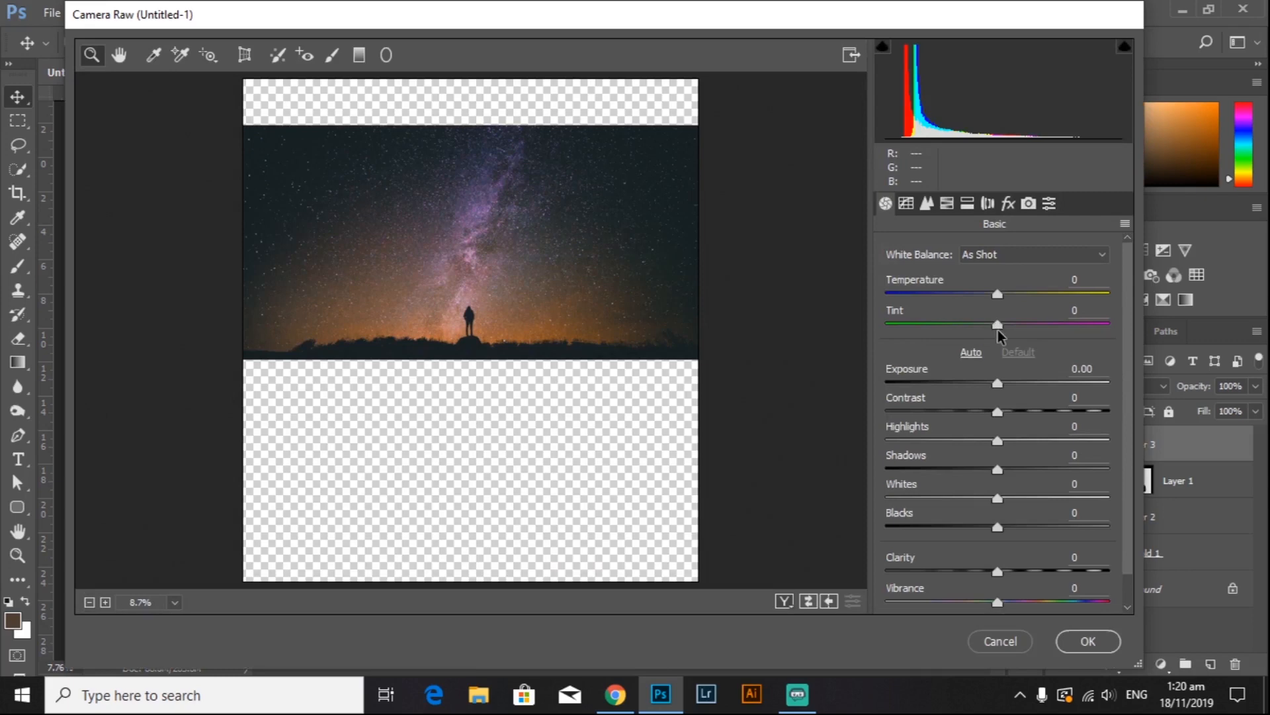
Step: Set the galaxy's Temperature to -8, Tint +42, Exposure +0.05, Contrast +29, Highlights +29, Shadows -13 and Saturation +28
{"action": "left_click_drag", "start_coordinate": [999, 329], "coordinate": [992, 295]}
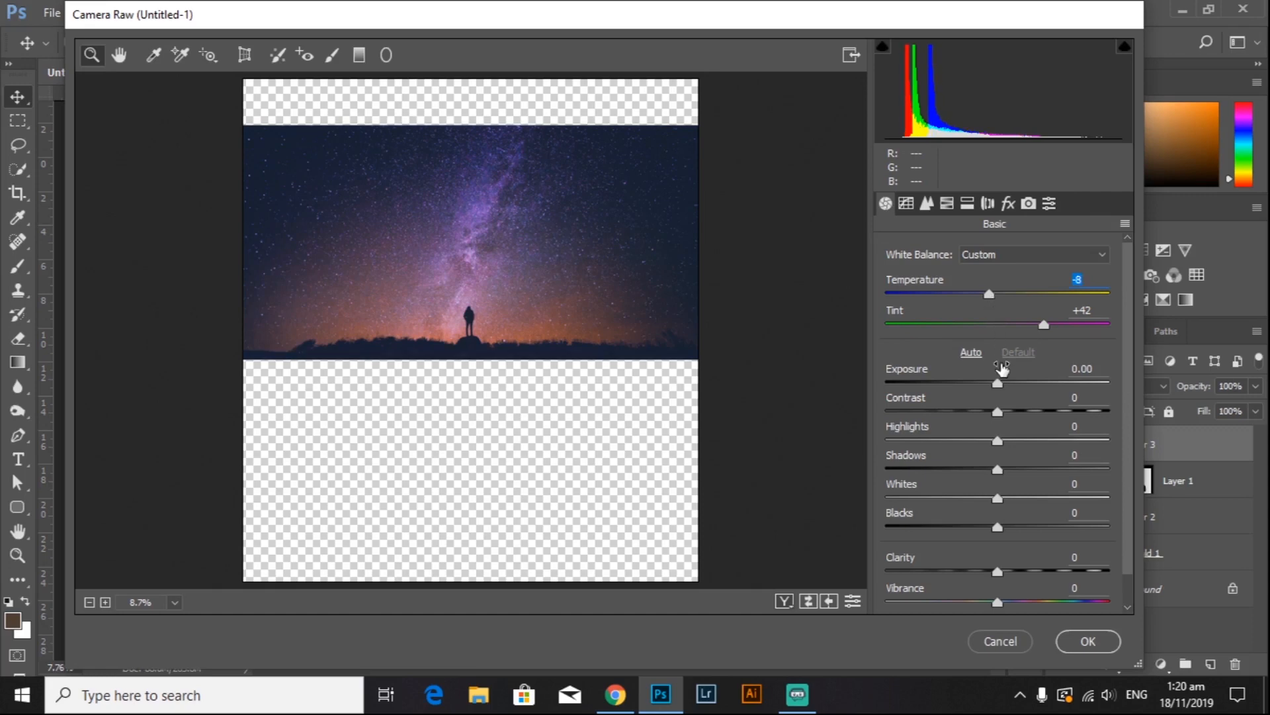
{"action": "left_click_drag", "start_coordinate": [995, 381], "coordinate": [1030, 444]}
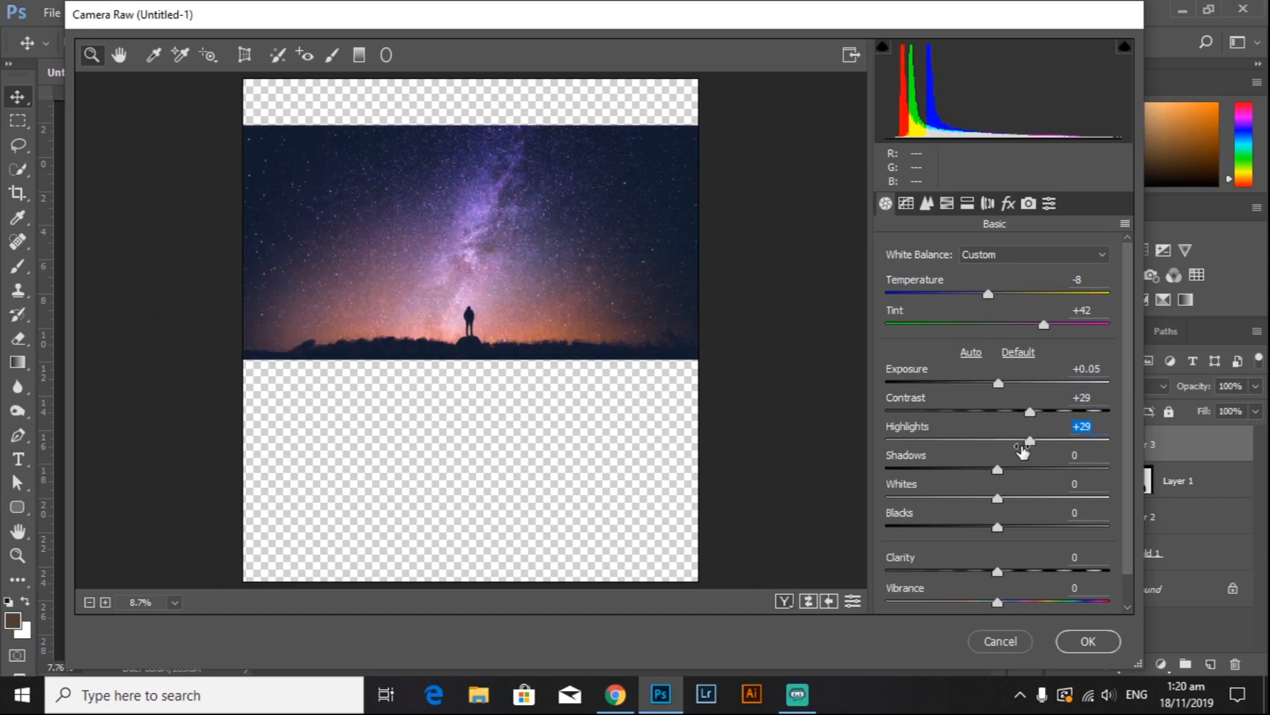
{"action": "mouse_move", "coordinate": [998, 469]}
{"action": "left_mouse_down"}
{"action": "mouse_move", "coordinate": [1033, 472]}
{"action": "mouse_move", "coordinate": [989, 472]}
{"action": "left_mouse_up"}
{"action": "scroll", "coordinate": [998, 526], "scroll_direction": "down", "scroll_amount": 1}
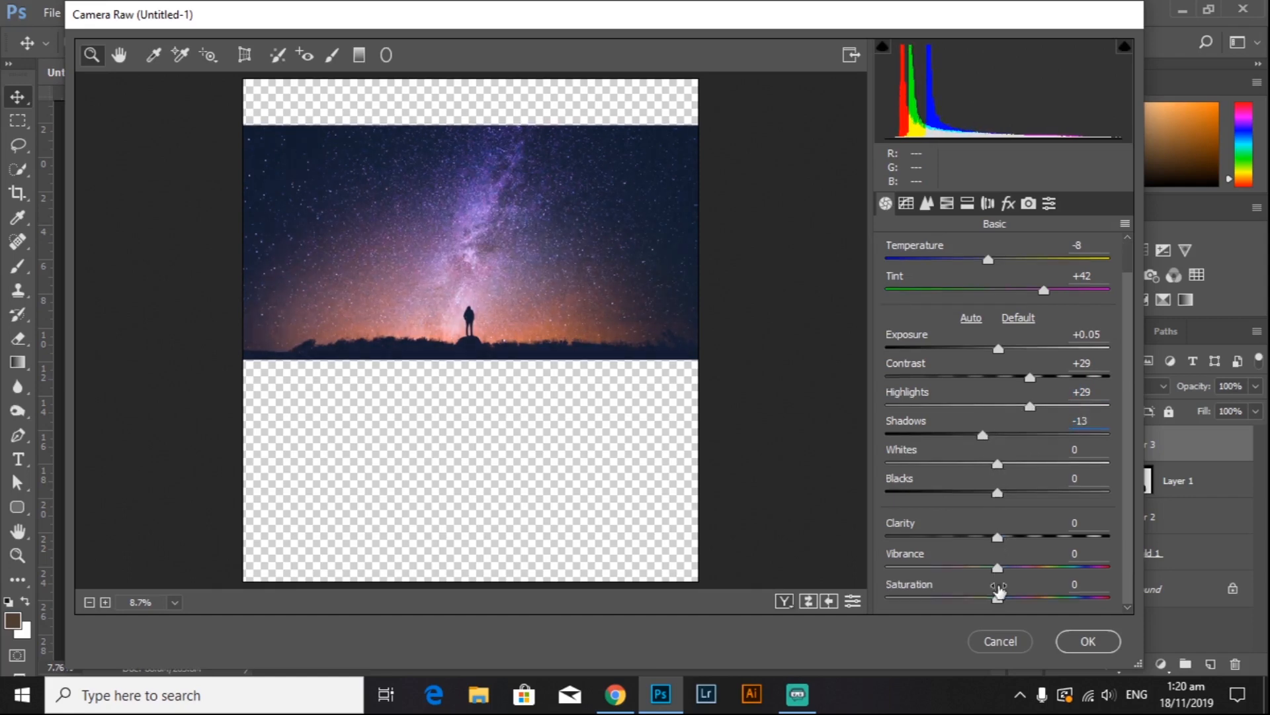
{"action": "left_click_drag", "start_coordinate": [997, 599], "coordinate": [1029, 599]}
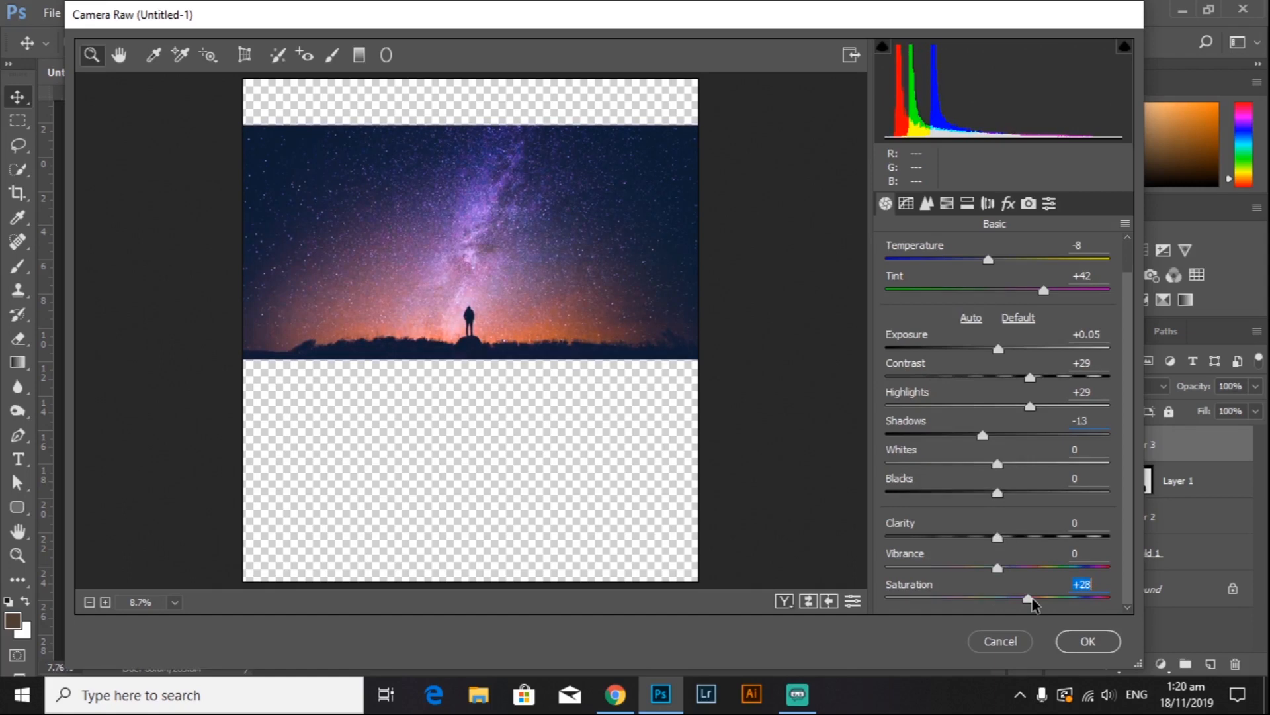
Step: Adjust the galaxy's Reds in HSL to Luminance +39, Hue -36 and Saturation +11
{"action": "left_click", "coordinate": [946, 209]}
{"action": "left_click", "coordinate": [1006, 281]}
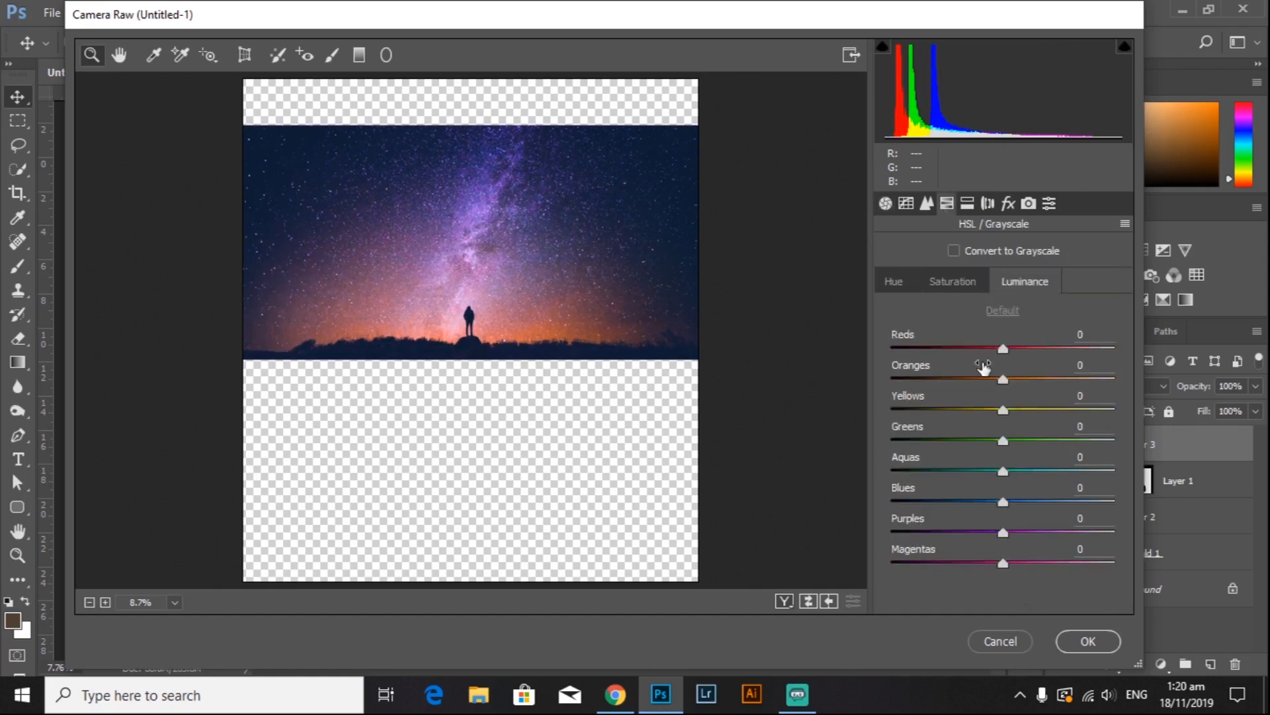
{"action": "left_click_drag", "start_coordinate": [1004, 354], "coordinate": [1047, 349]}
{"action": "left_click", "coordinate": [965, 284]}
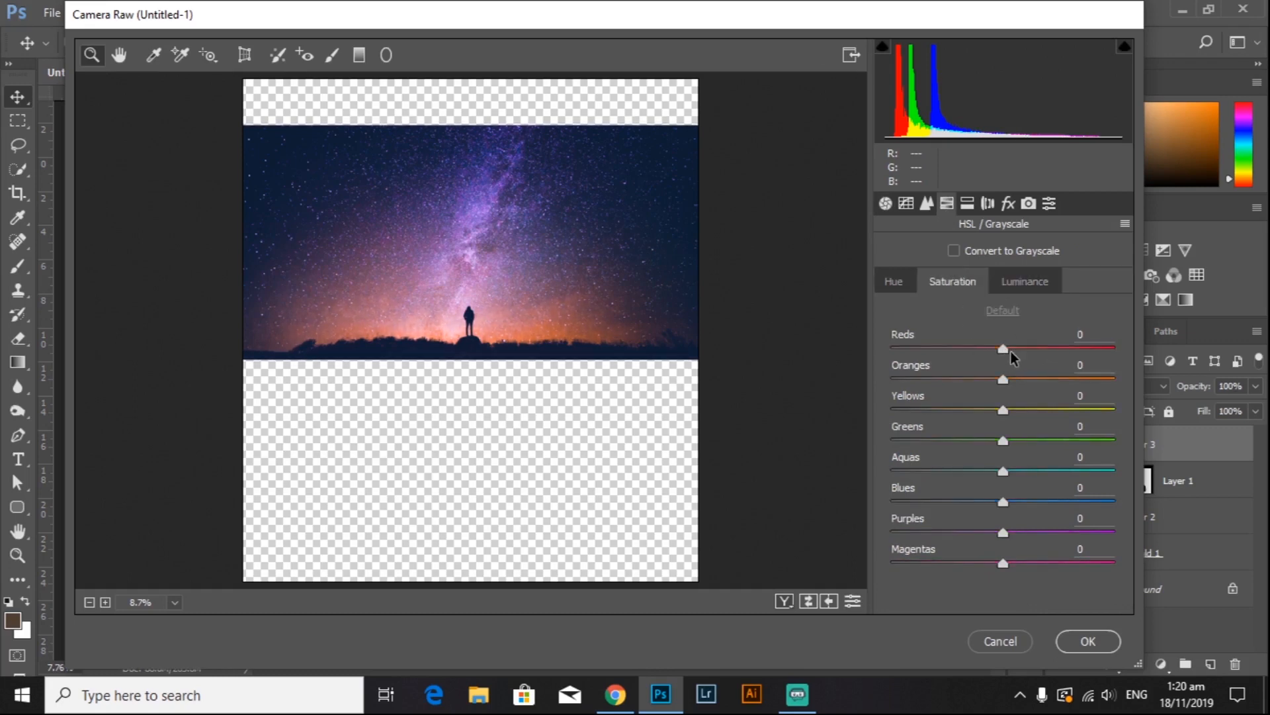
{"action": "left_click", "coordinate": [908, 287]}
{"action": "left_click_drag", "start_coordinate": [1004, 350], "coordinate": [962, 350]}
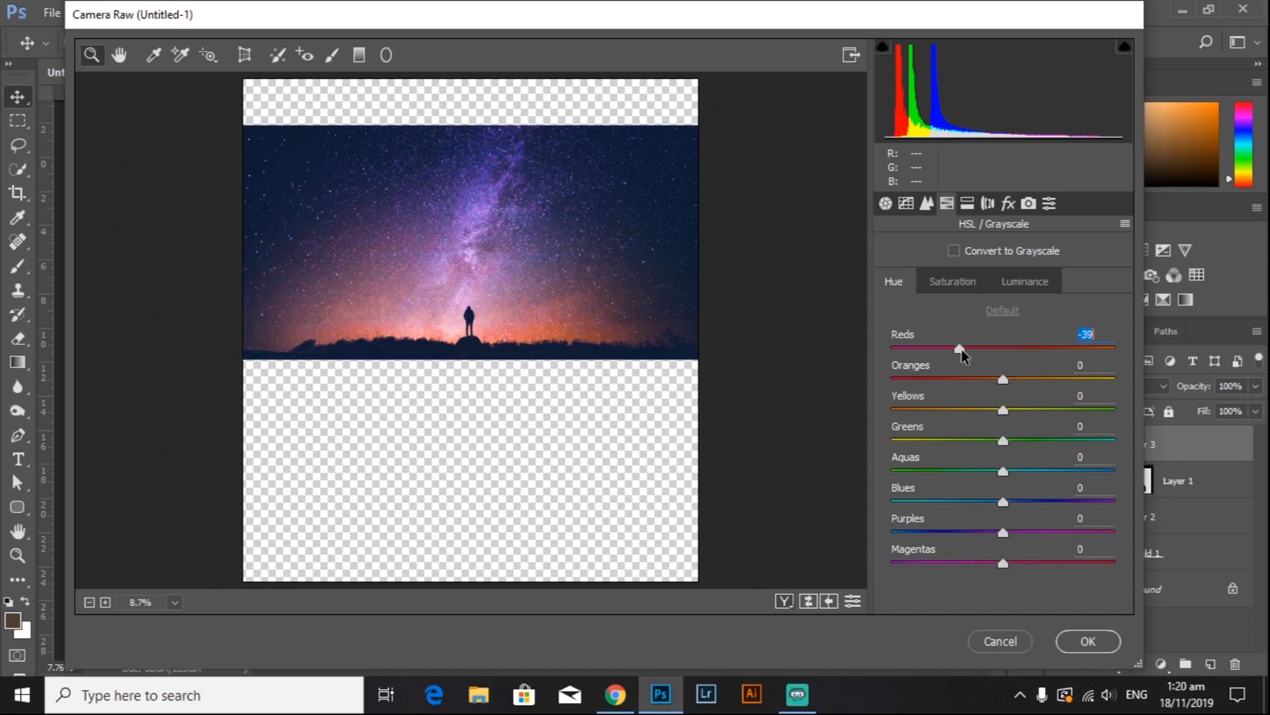
{"action": "left_click", "coordinate": [961, 288]}
{"action": "left_click_drag", "start_coordinate": [1003, 351], "coordinate": [1043, 389]}
Step: Adjust the galaxy's Oranges in HSL to Luminance +34, Saturation +7 and Hue -23
{"action": "left_click", "coordinate": [1006, 284]}
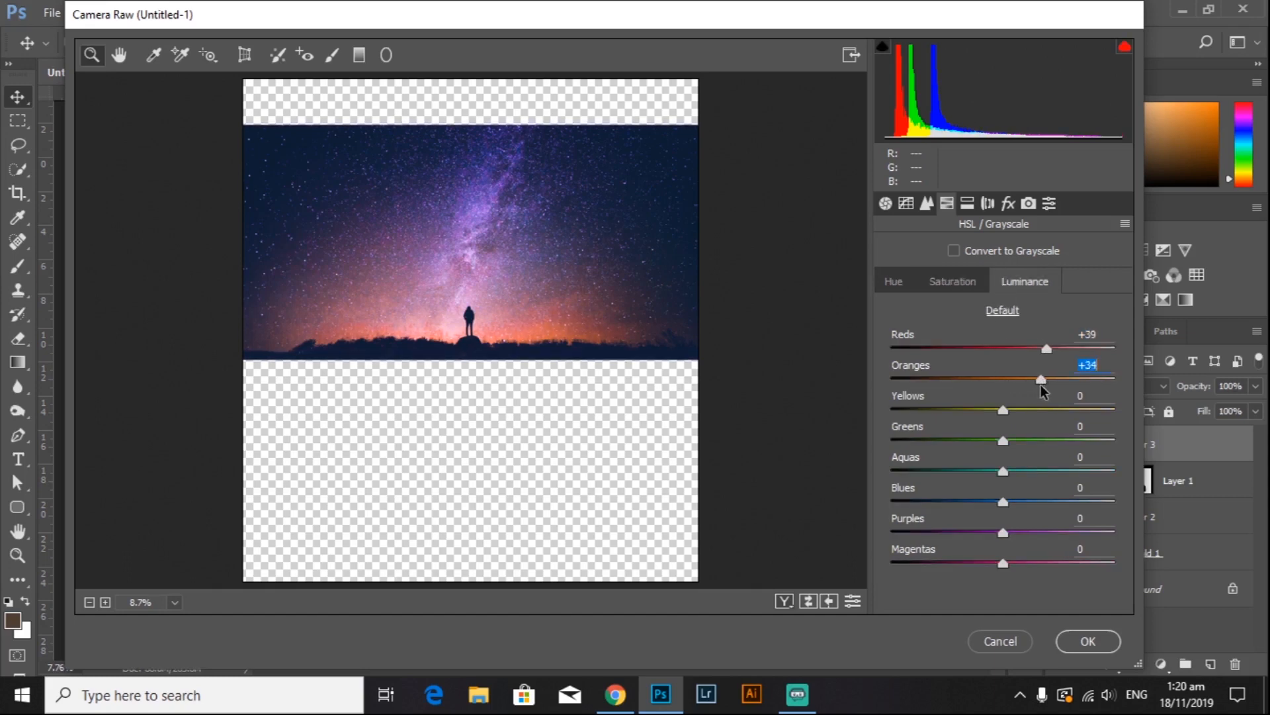
{"action": "left_click", "coordinate": [951, 283]}
{"action": "left_click_drag", "start_coordinate": [1004, 381], "coordinate": [1019, 390]}
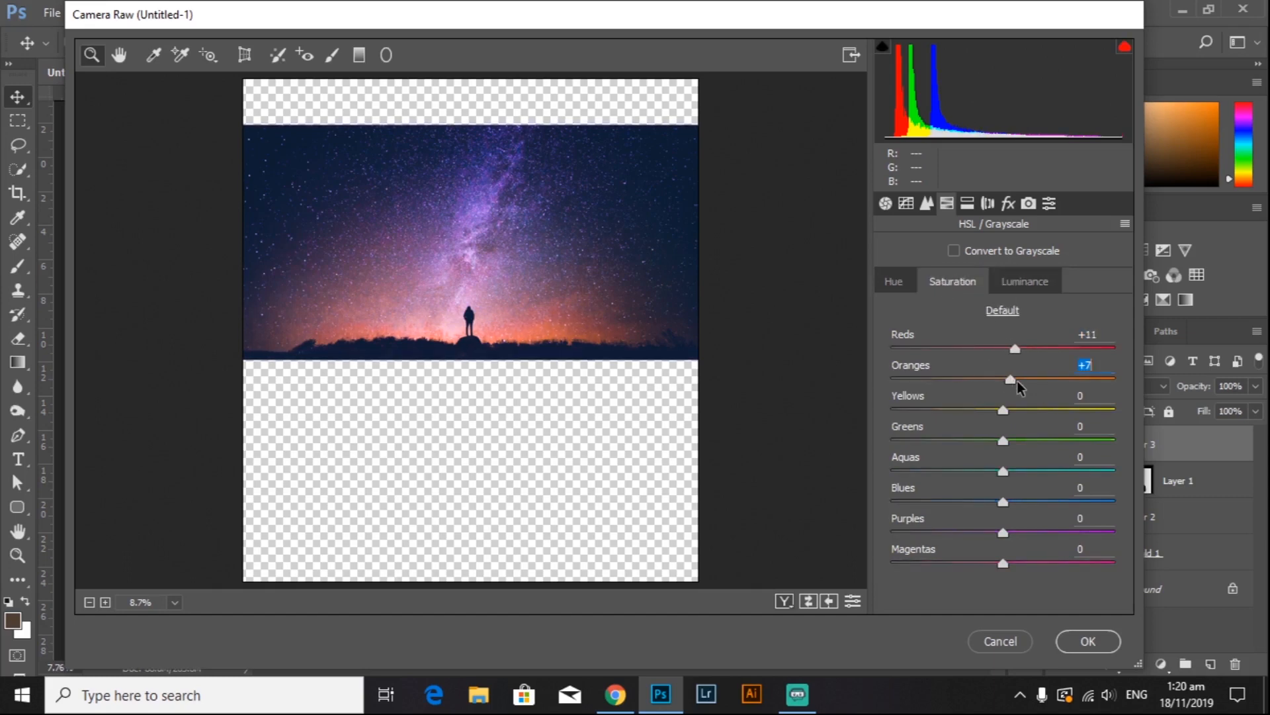
{"action": "left_click", "coordinate": [900, 285]}
{"action": "left_click_drag", "start_coordinate": [1002, 379], "coordinate": [970, 377]}
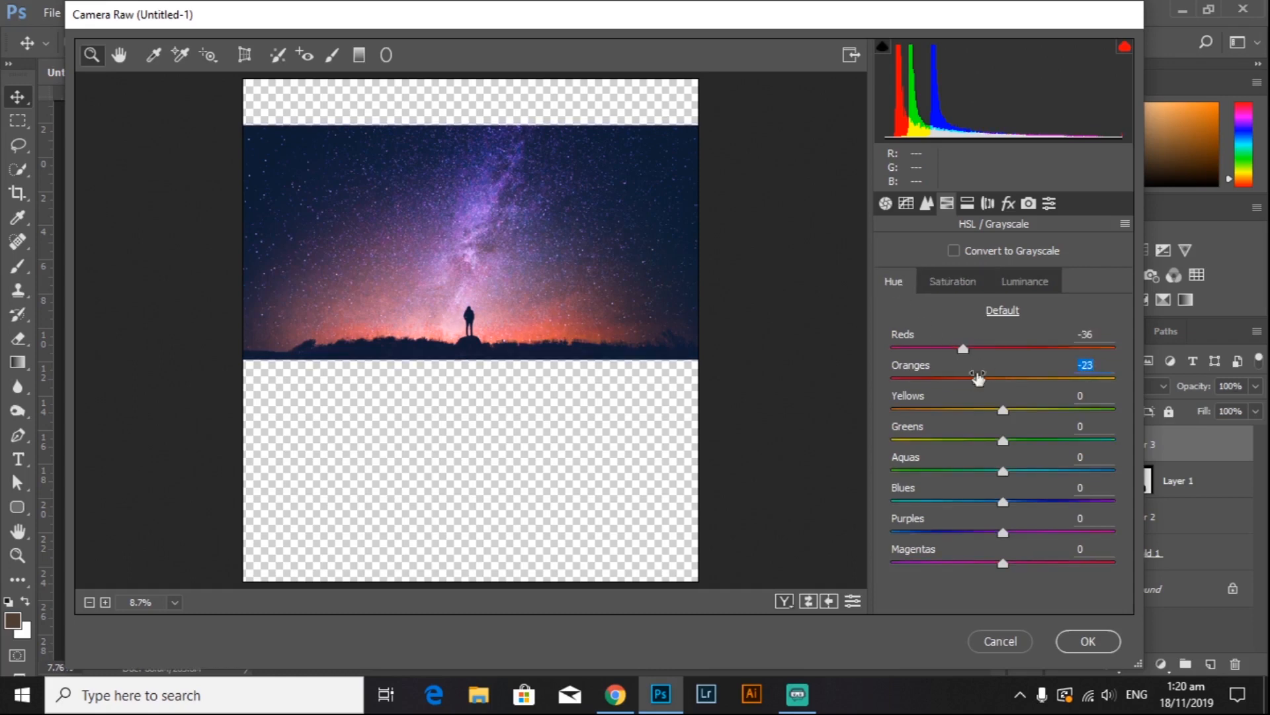
Step: Set the galaxy's Yellows Luminance to +34 and its Blues to Luminance +33, Saturation +25 and Hue -29 in HSL
{"action": "left_click", "coordinate": [1025, 281]}
{"action": "left_click_drag", "start_coordinate": [1004, 411], "coordinate": [1041, 412]}
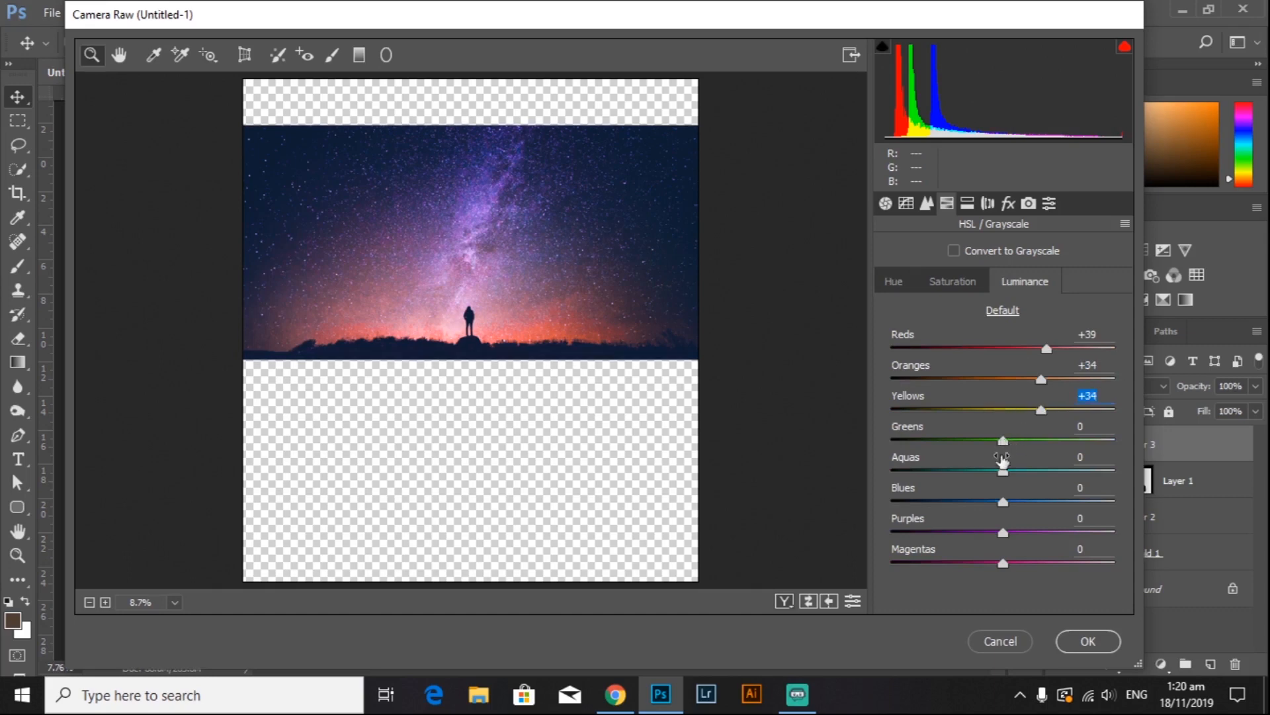
{"action": "left_click_drag", "start_coordinate": [1003, 502], "coordinate": [1041, 499]}
{"action": "left_click", "coordinate": [953, 281]}
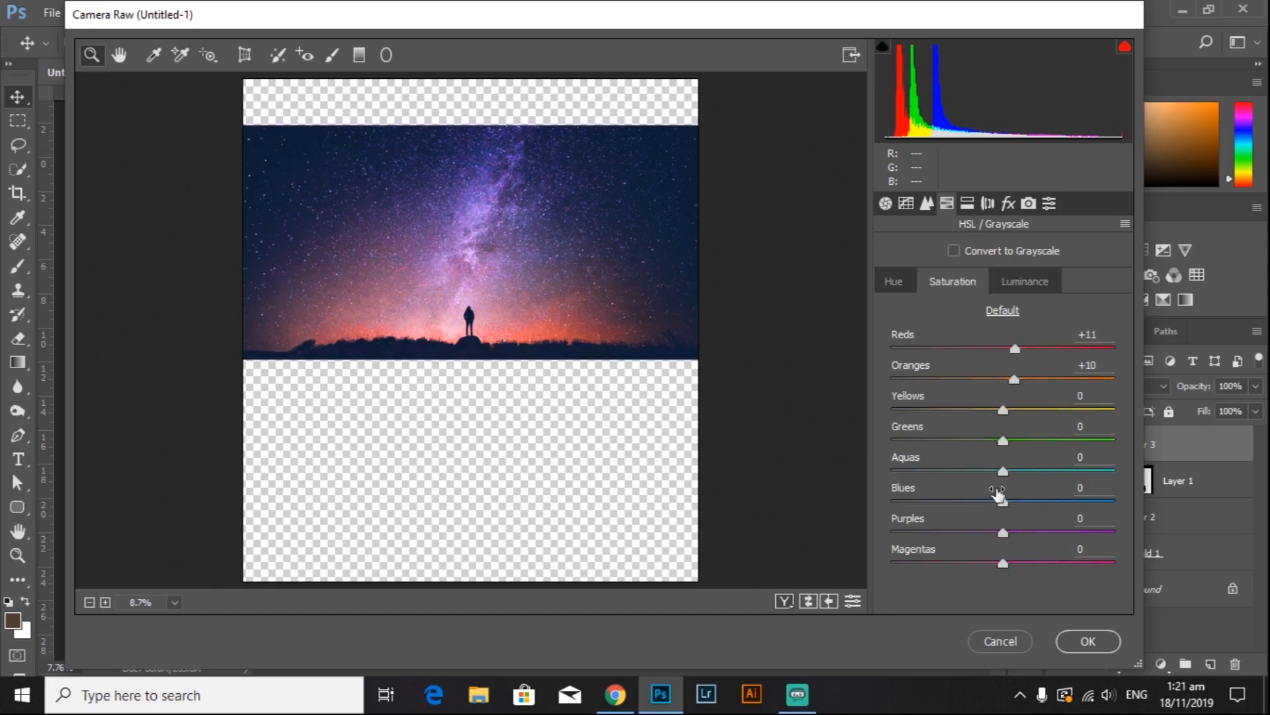
{"action": "left_click", "coordinate": [897, 283]}
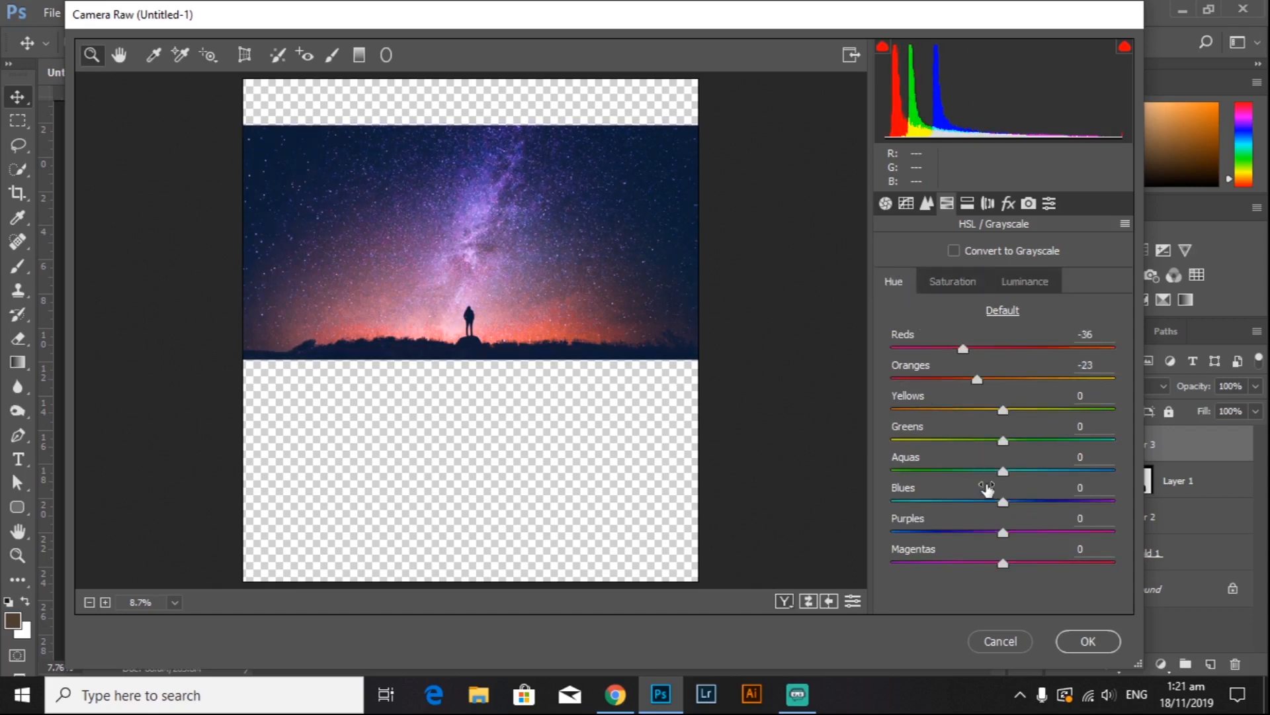
{"action": "left_click_drag", "start_coordinate": [1001, 501], "coordinate": [973, 502]}
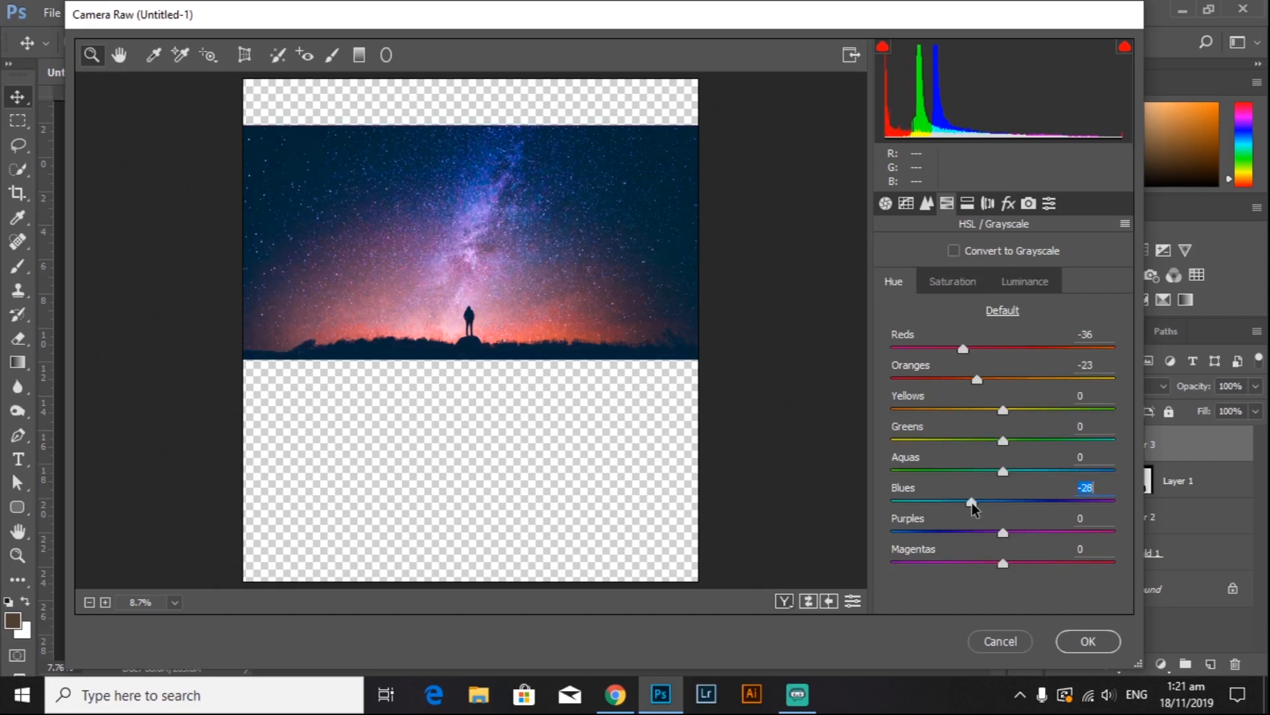
Step: Adjust the galaxy's Purples in HSL to Luminance +34, Saturation +17 and Hue -19
{"action": "left_click", "coordinate": [1022, 283]}
{"action": "left_click_drag", "start_coordinate": [1004, 533], "coordinate": [1041, 533]}
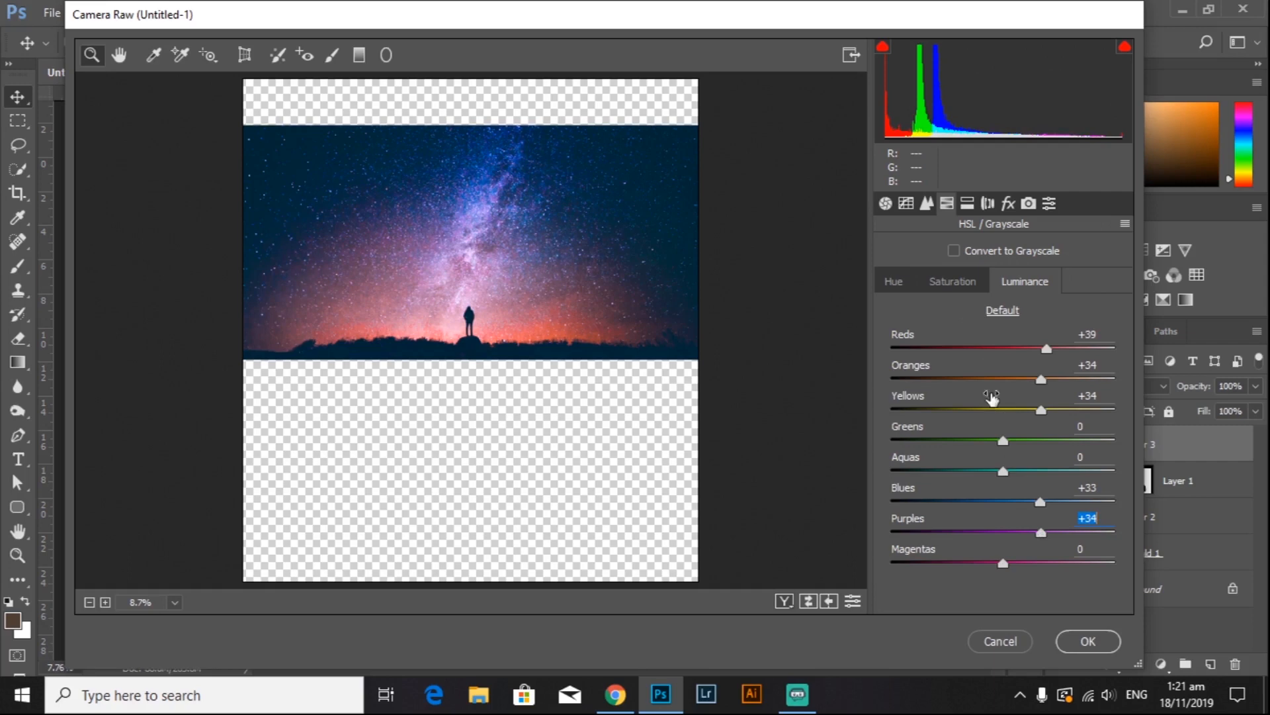
{"action": "left_click", "coordinate": [958, 288]}
{"action": "left_click_drag", "start_coordinate": [1012, 533], "coordinate": [1023, 533]}
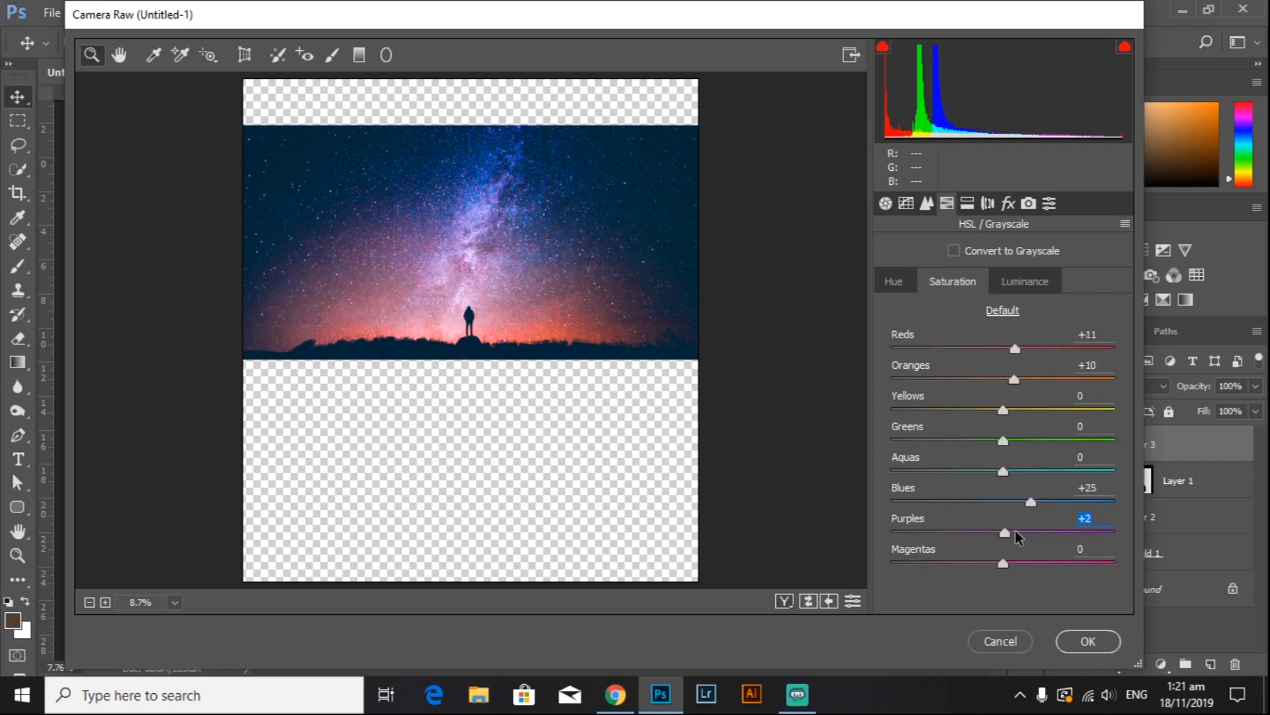
{"action": "left_click", "coordinate": [900, 286]}
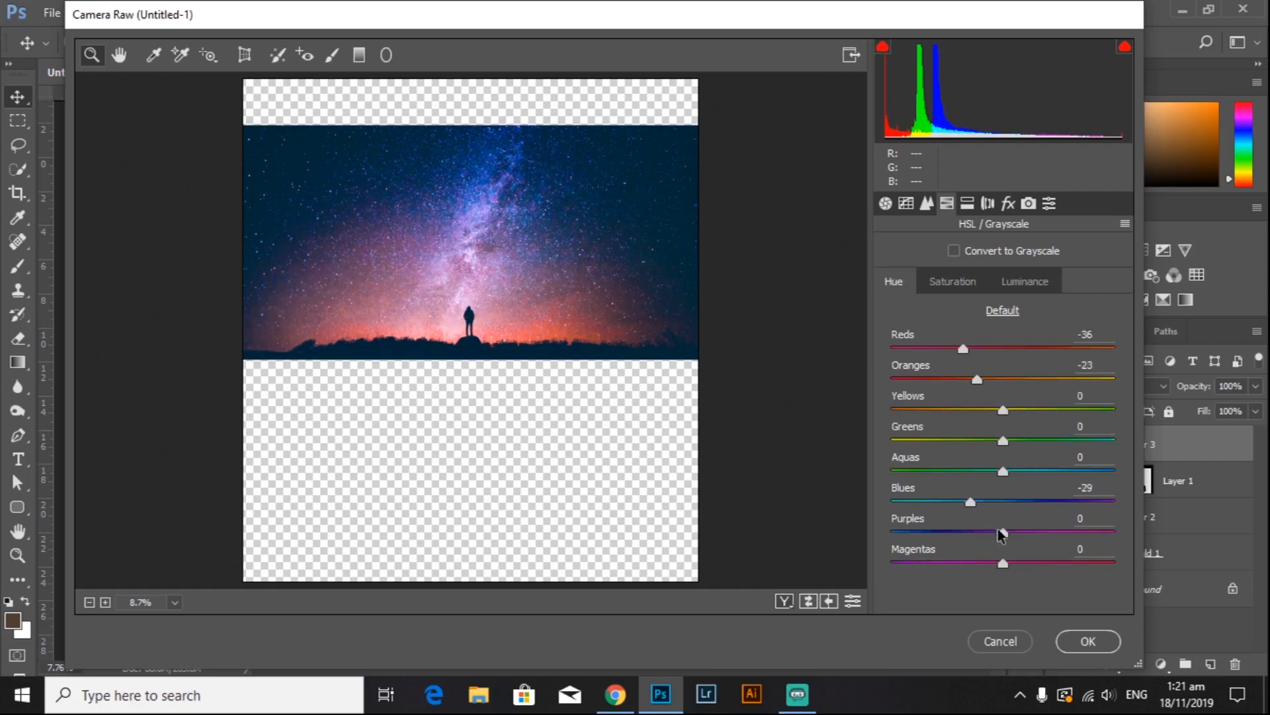
{"action": "left_click_drag", "start_coordinate": [1012, 531], "coordinate": [980, 530]}
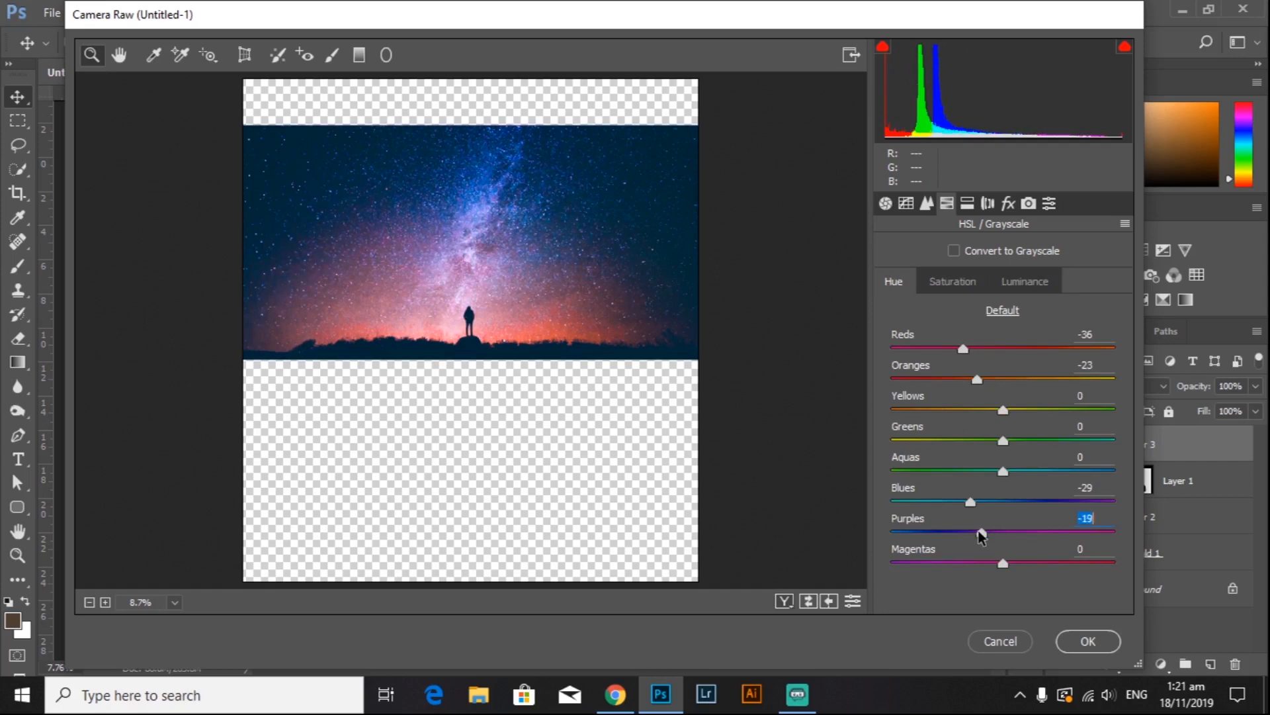
Step: Raise the Luminance and Saturation of the galaxy's Magentas in HSL
{"action": "left_click", "coordinate": [1023, 284]}
{"action": "left_click_drag", "start_coordinate": [1003, 563], "coordinate": [1033, 560]}
{"action": "left_click", "coordinate": [954, 282]}
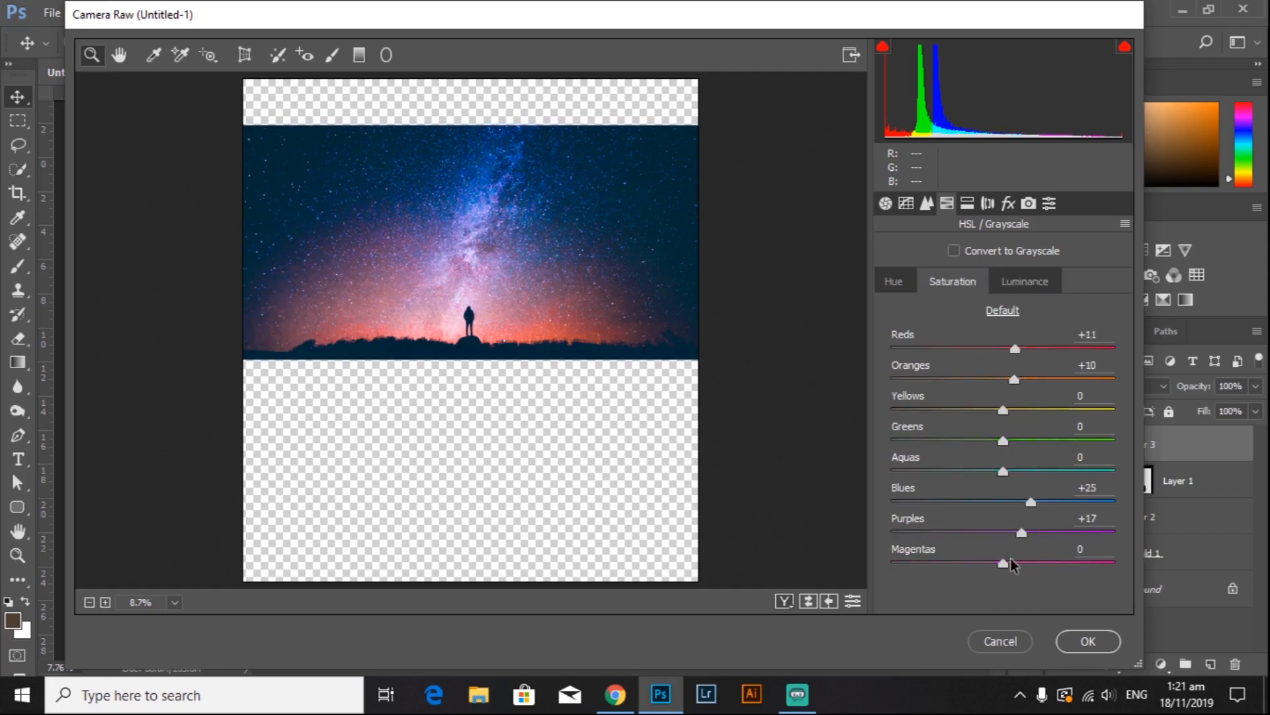
{"action": "left_click_drag", "start_coordinate": [1003, 562], "coordinate": [1041, 562]}
{"action": "left_click", "coordinate": [897, 285]}
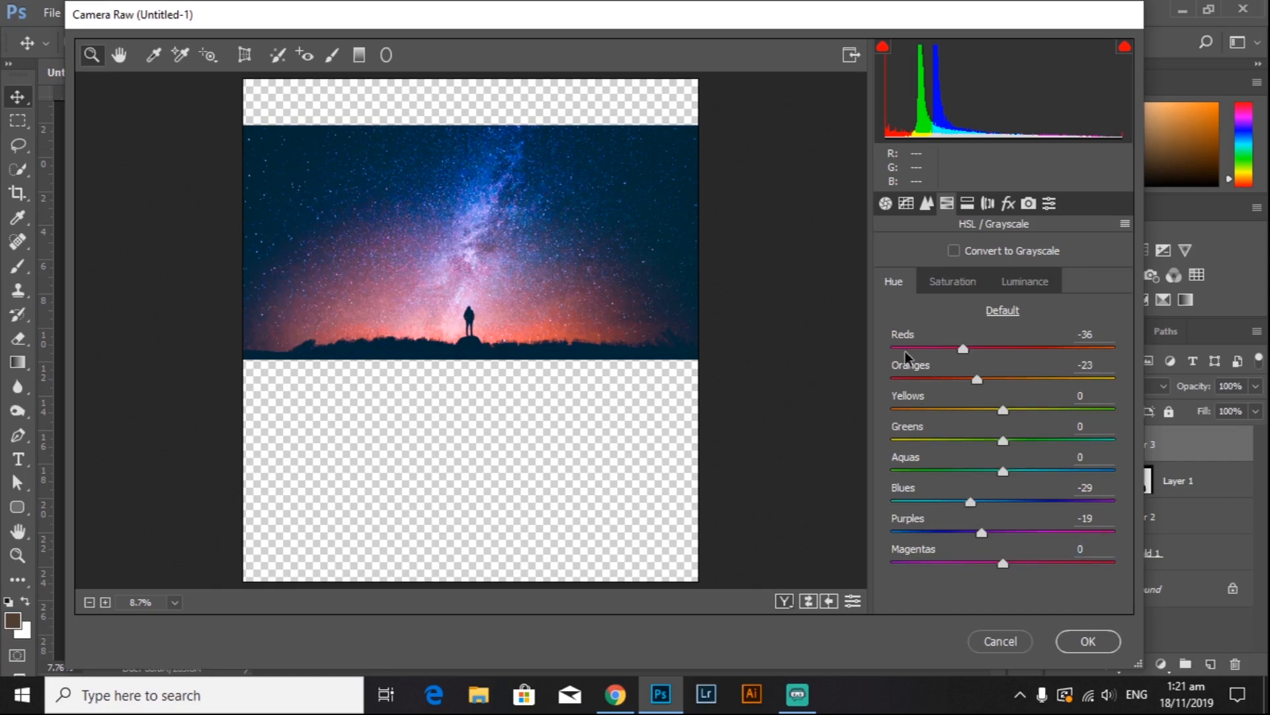
Step: Set the galaxy's Hue to Magentas -20, Purples +18 and Oranges +23, and apply the Camera Raw Filter
{"action": "left_click_drag", "start_coordinate": [984, 533], "coordinate": [986, 568]}
{"action": "left_click_drag", "start_coordinate": [980, 380], "coordinate": [1030, 381]}
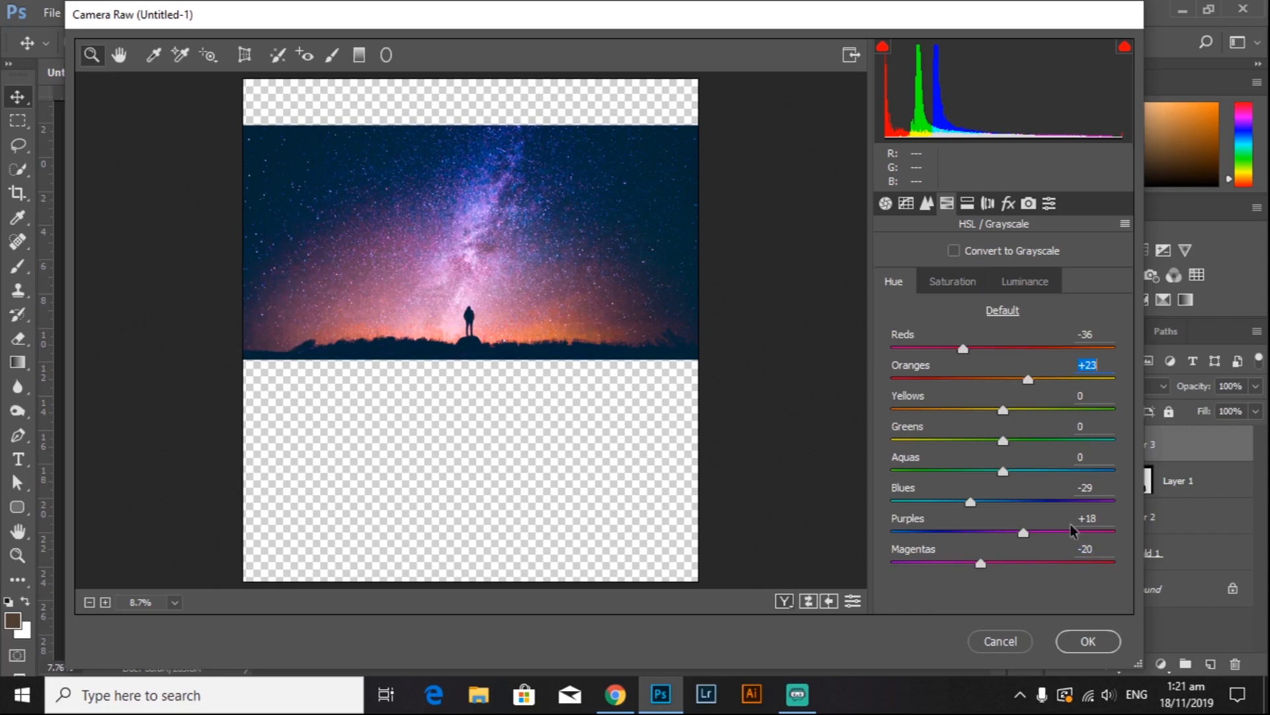
{"action": "left_click", "coordinate": [1098, 644]}
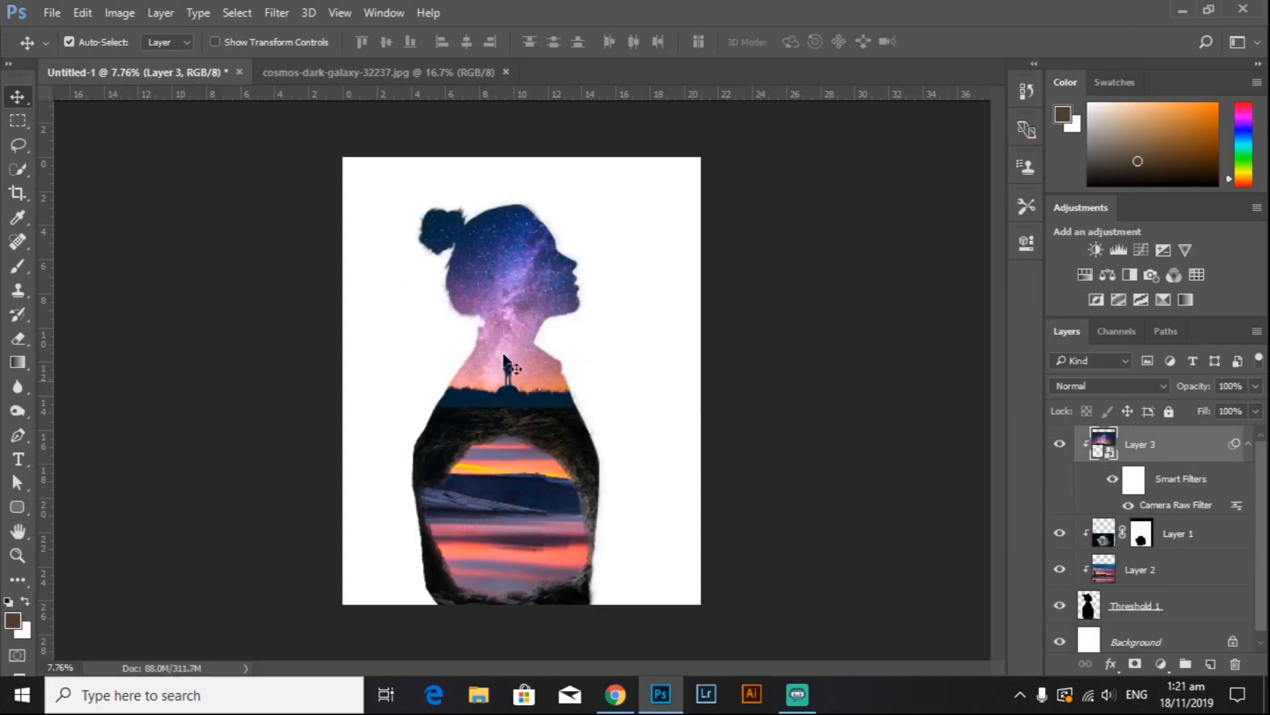
Step: Compare the galaxy with and without its smart filters, examine its seam with the cave, and collapse the layer's filter list
{"action": "left_click", "coordinate": [1110, 487]}
{"action": "left_click", "coordinate": [1110, 487]}
{"action": "key", "text": "z"}
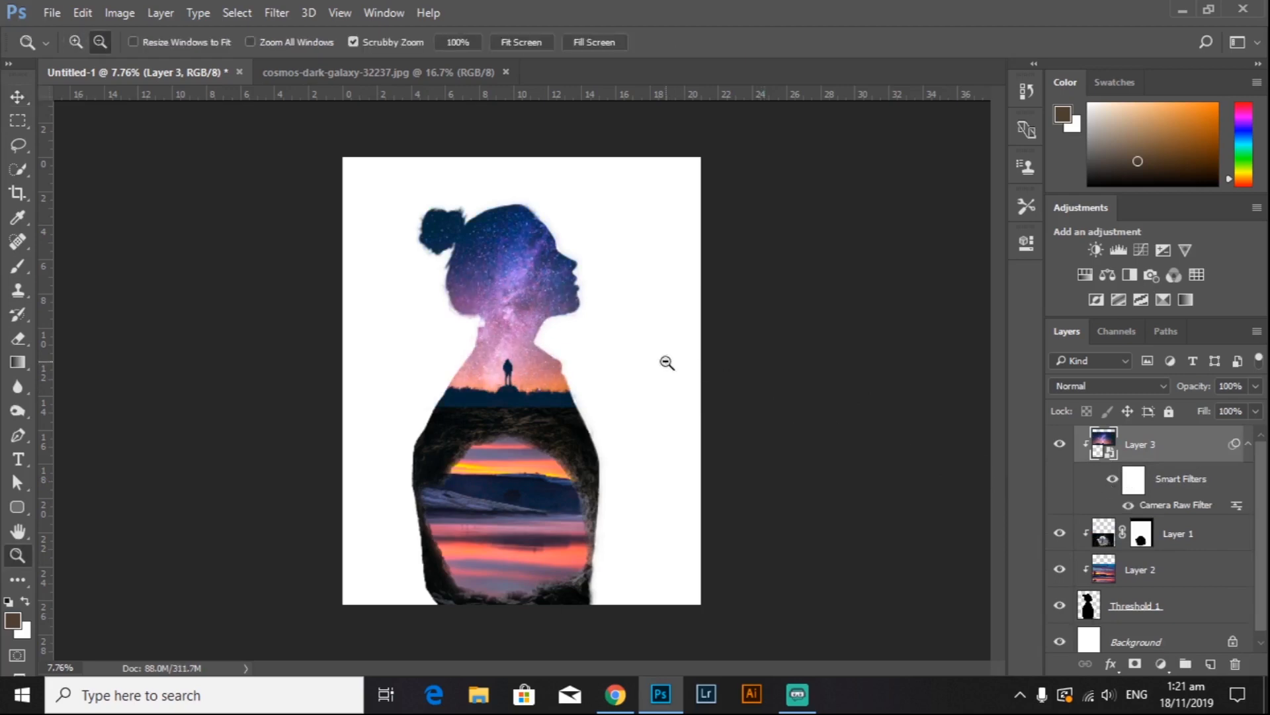
{"action": "scroll", "coordinate": [666, 362], "scroll_direction": "up", "scroll_amount": 3}
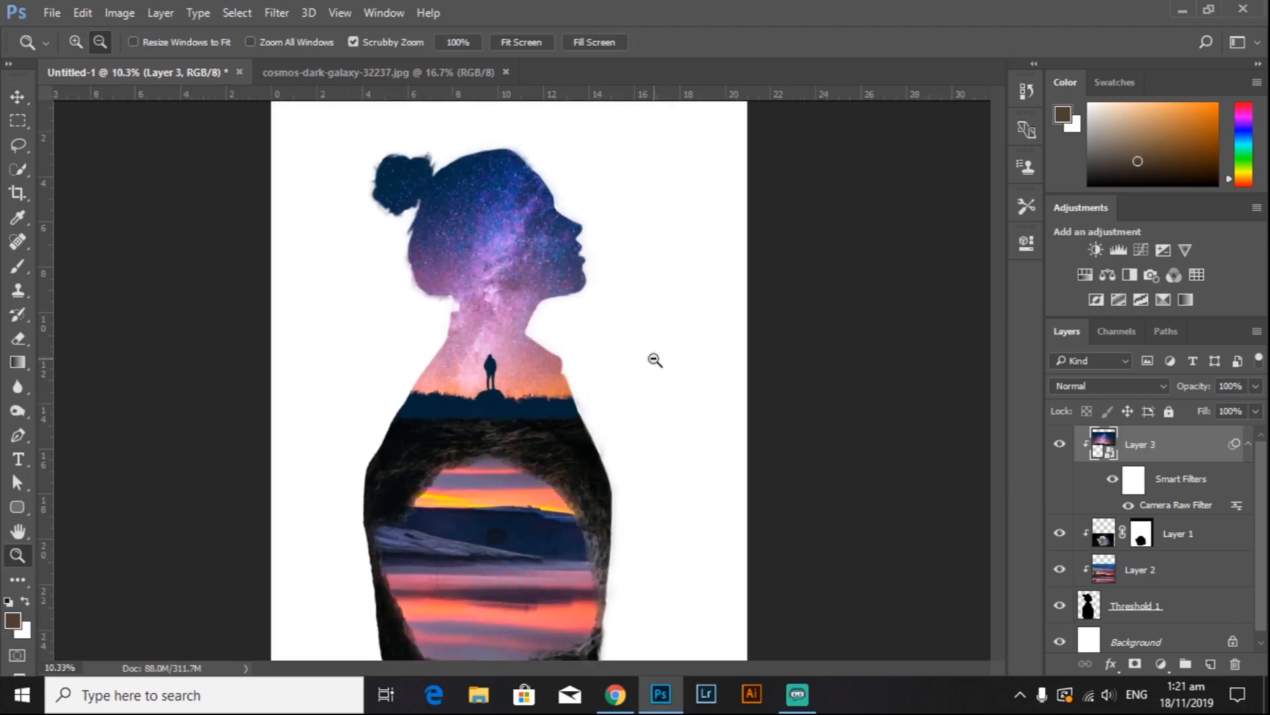
{"action": "scroll", "coordinate": [661, 368], "scroll_direction": "left", "scroll_amount": 2}
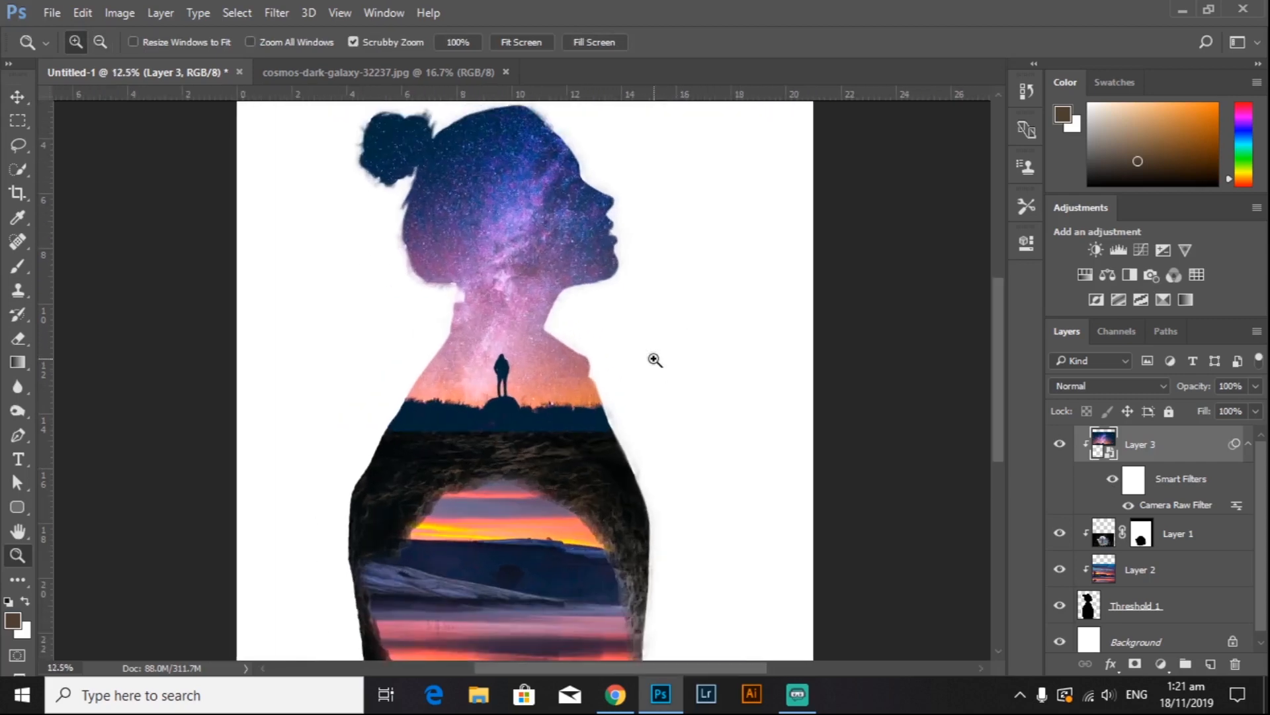
{"action": "scroll", "coordinate": [508, 252], "scroll_direction": "down", "scroll_amount": 3}
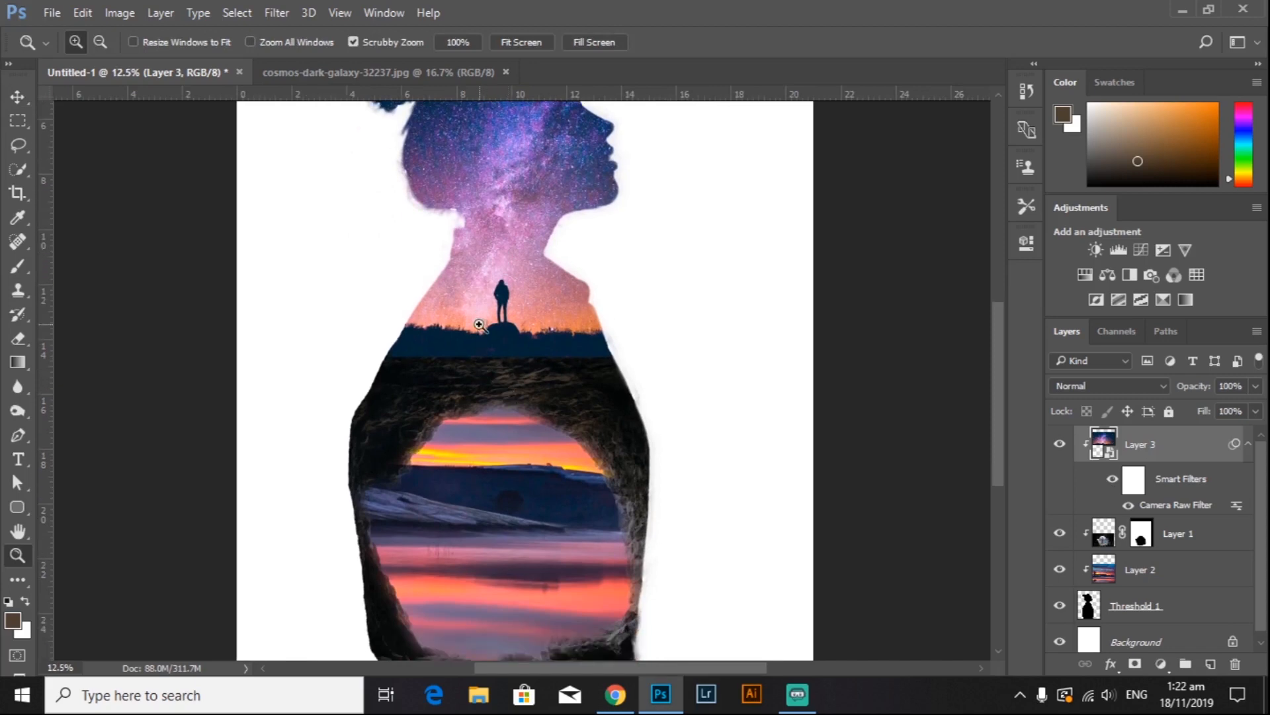
{"action": "key", "text": "alt"}
{"action": "scroll", "coordinate": [494, 360], "scroll_direction": "up", "scroll_amount": 8}
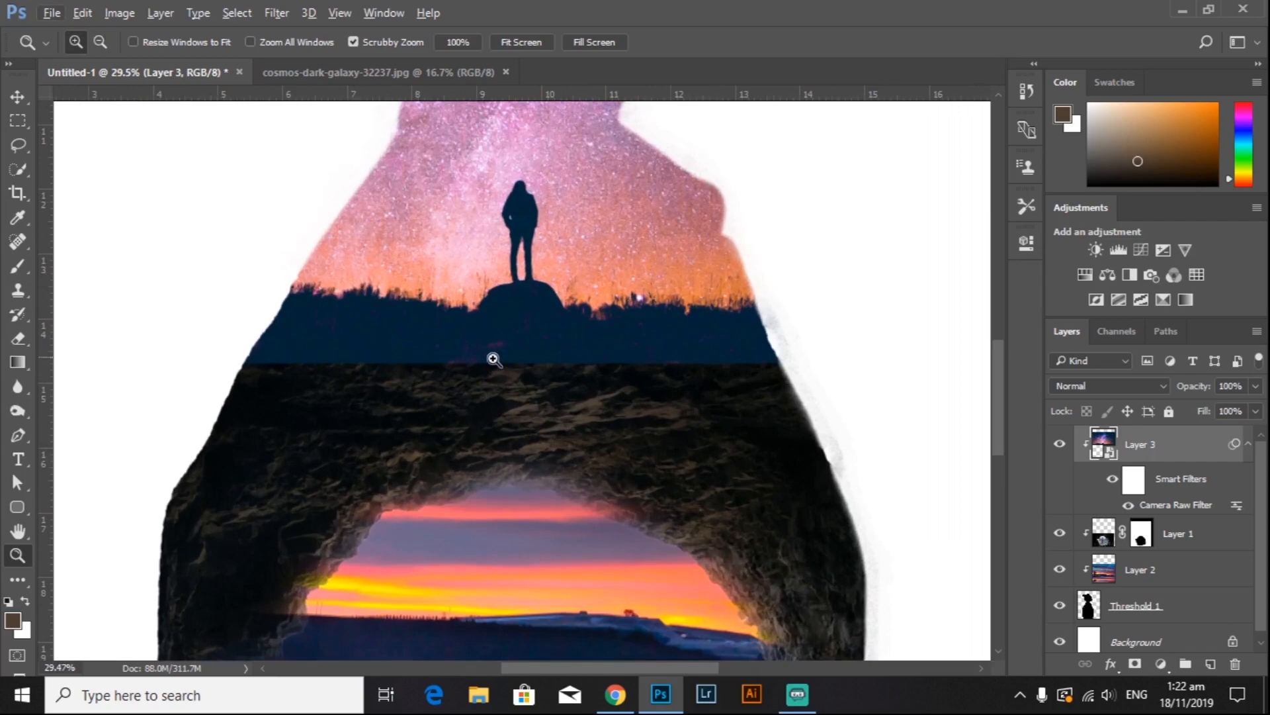
{"action": "left_click", "coordinate": [19, 98]}
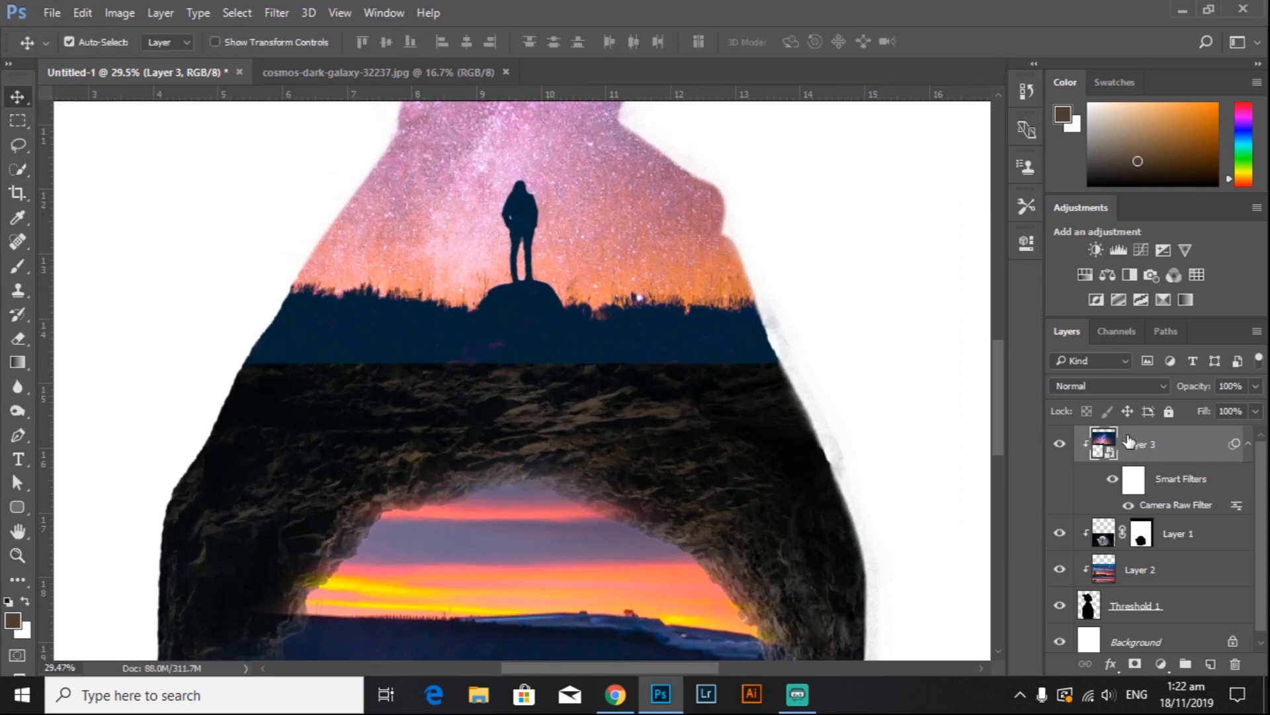
{"action": "left_click", "coordinate": [1248, 443]}
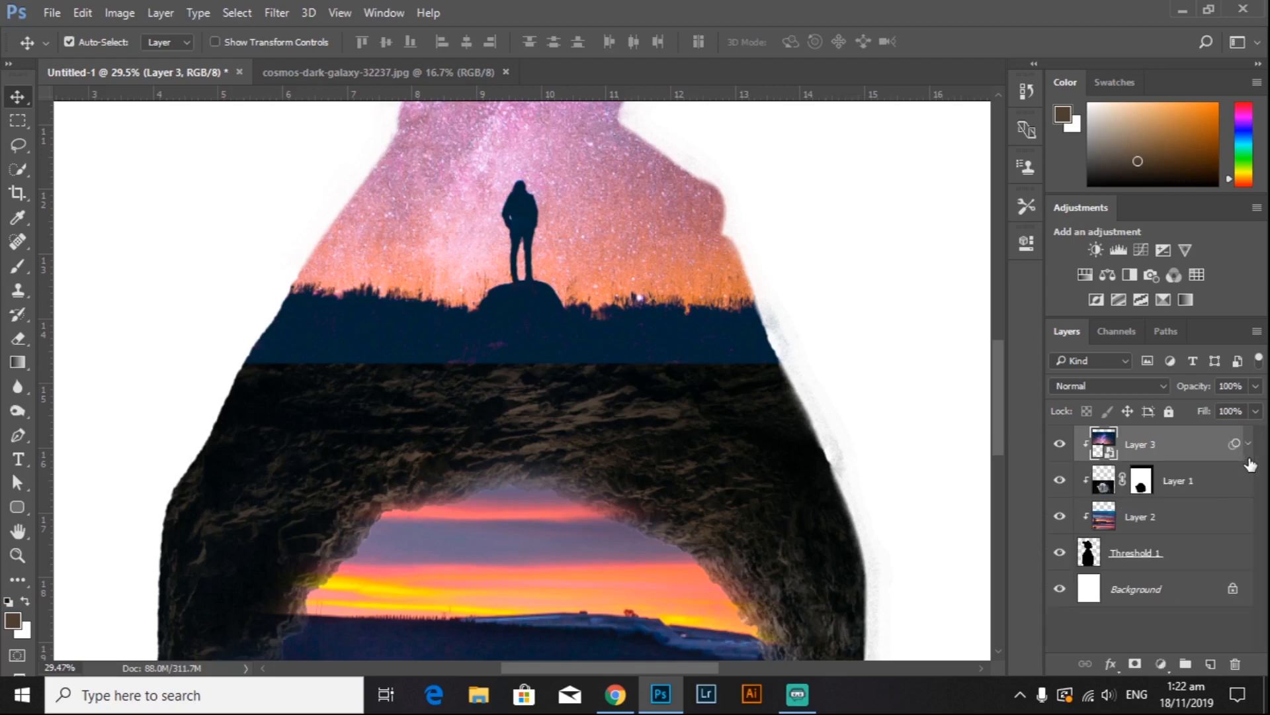
Step: Try to mask the galaxy layer by painting black along its seam with the cave using a size 400 soft brush
{"action": "left_click", "coordinate": [1135, 664]}
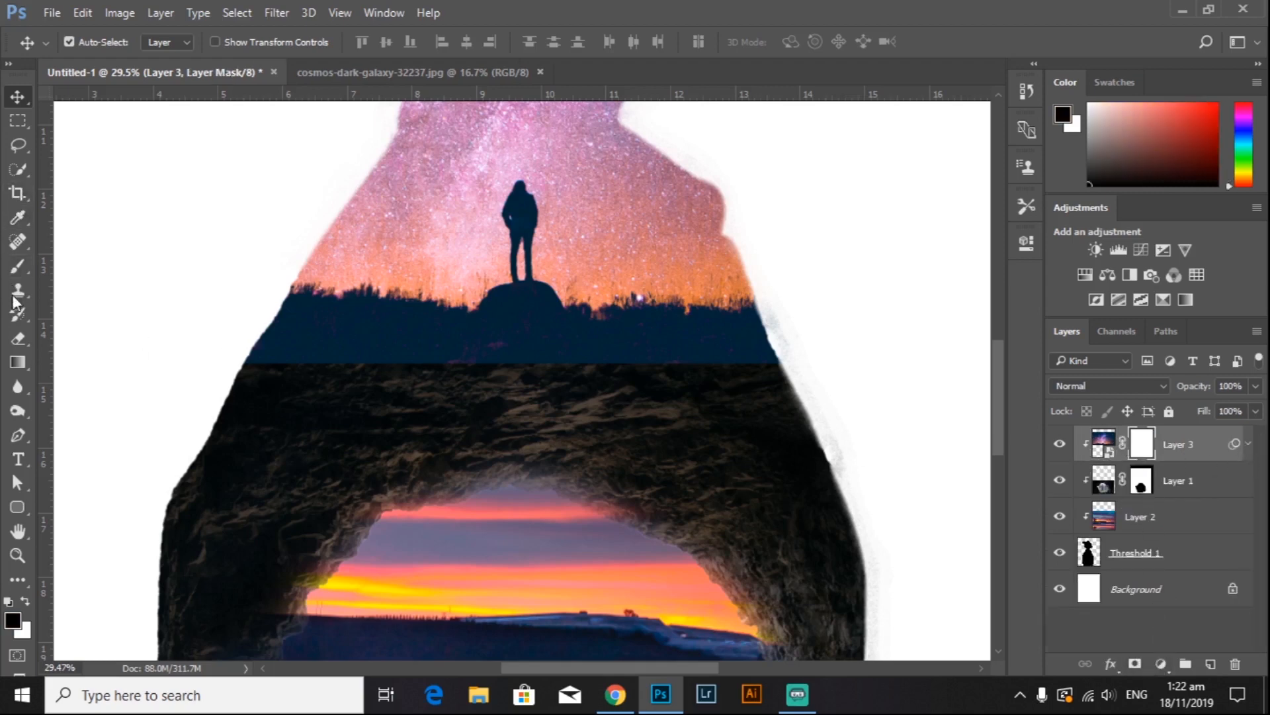
{"action": "left_click_drag", "start_coordinate": [16, 268], "coordinate": [70, 270]}
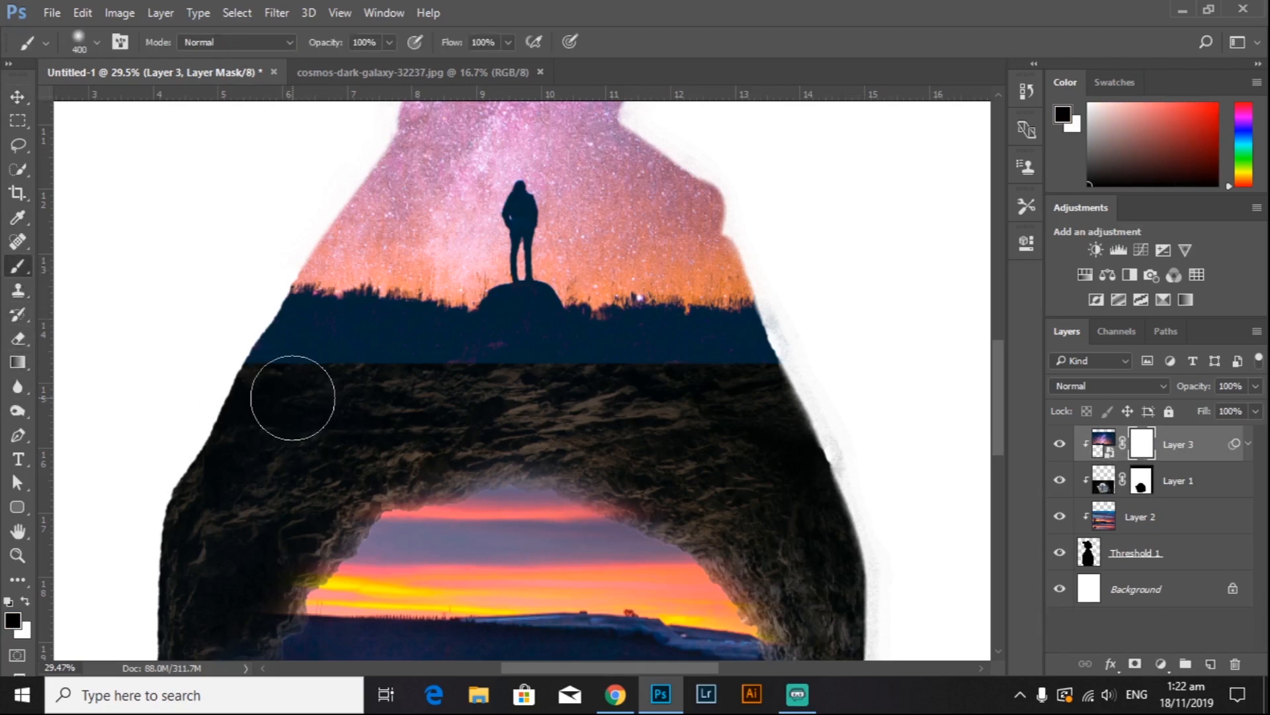
{"action": "left_click", "coordinate": [13, 621]}
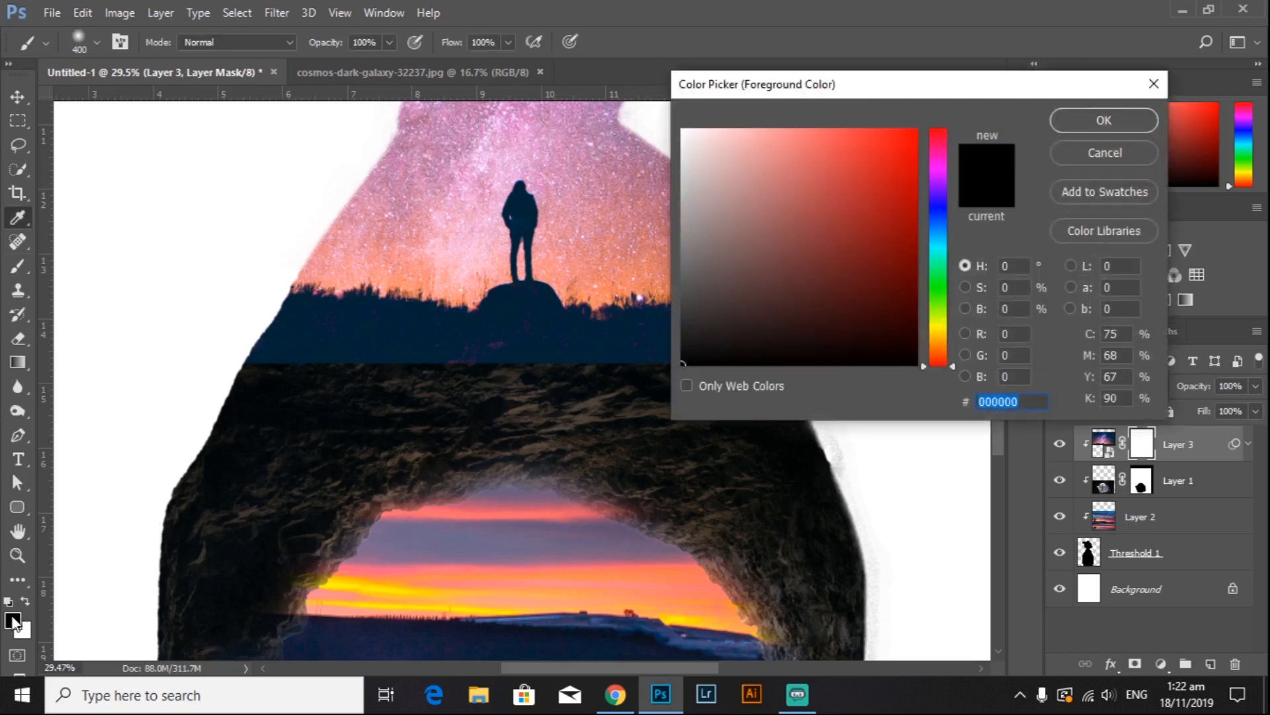
{"action": "left_click", "coordinate": [1078, 121]}
{"action": "left_click_drag", "start_coordinate": [277, 393], "coordinate": [279, 394]}
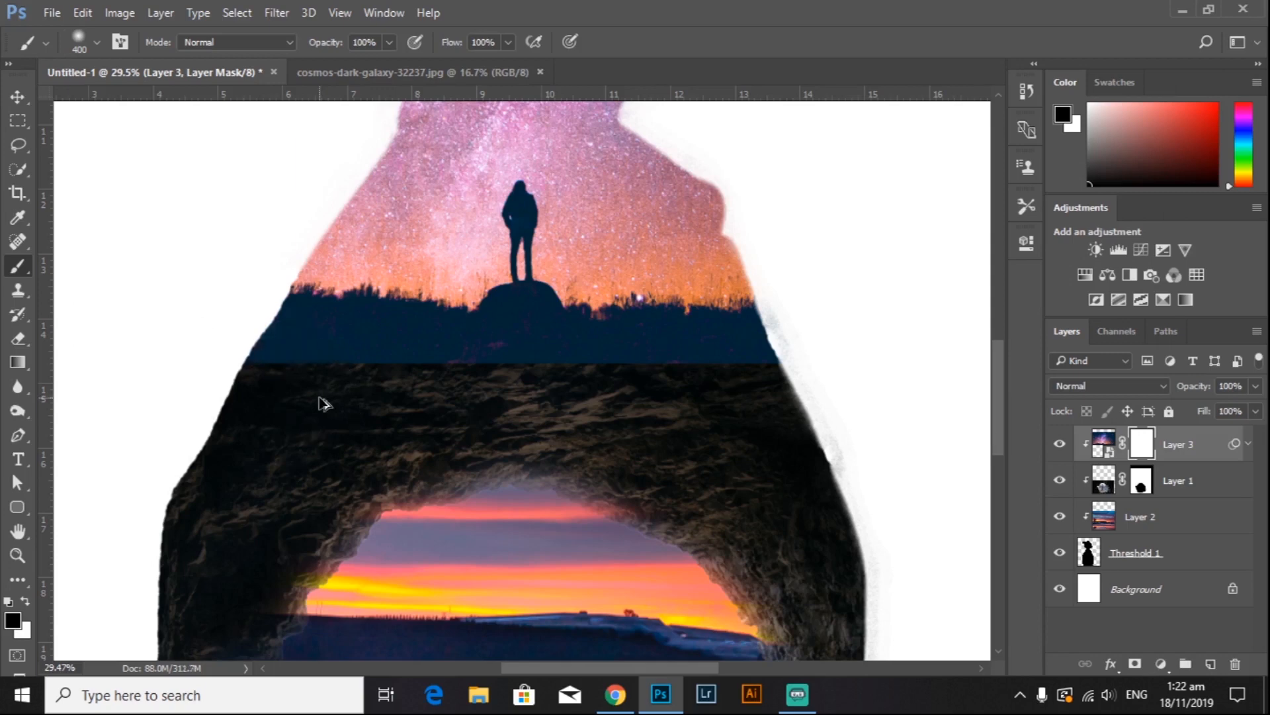
{"action": "key", "text": "ctrl+alt+z"}
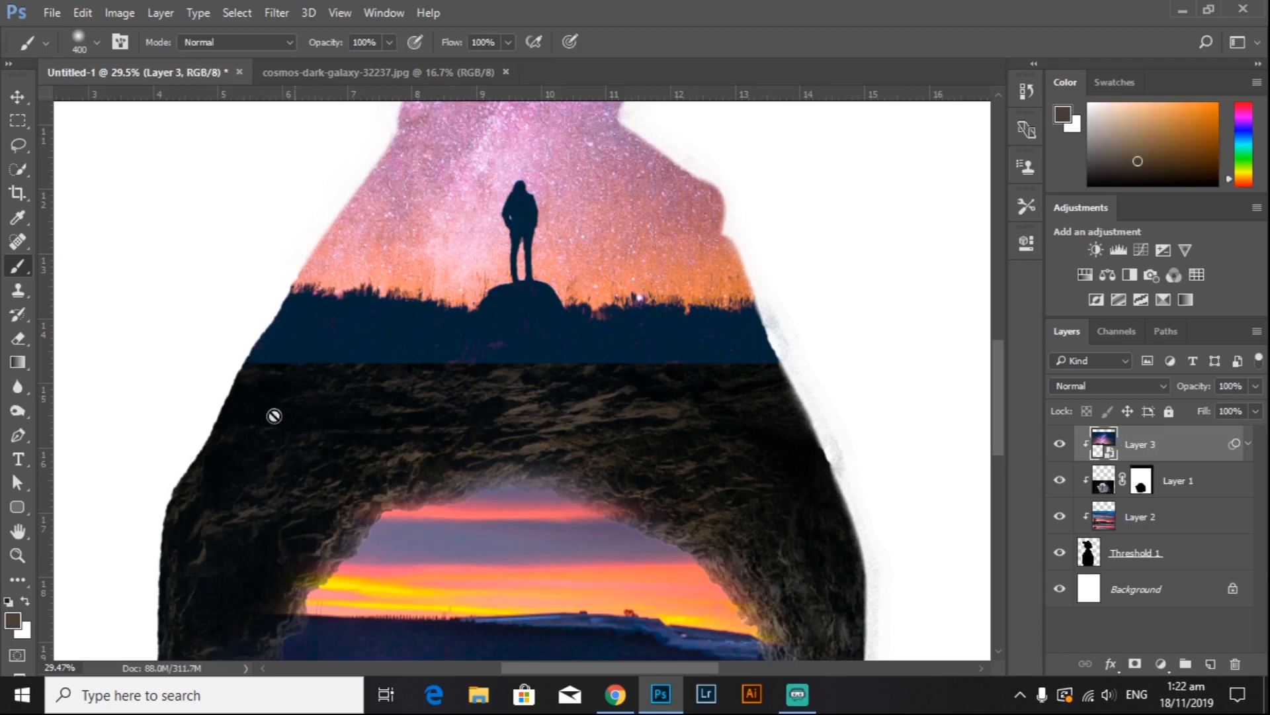
{"action": "left_click", "coordinate": [12, 622]}
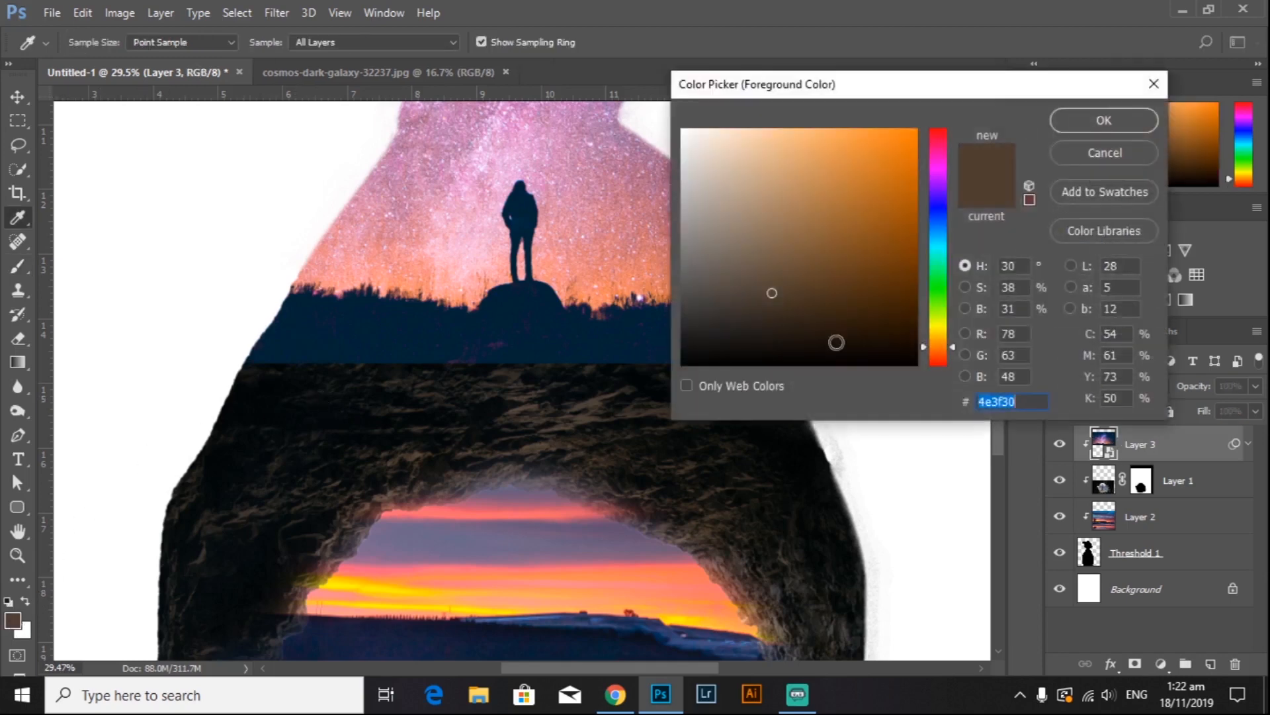
{"action": "left_click", "coordinate": [1075, 156]}
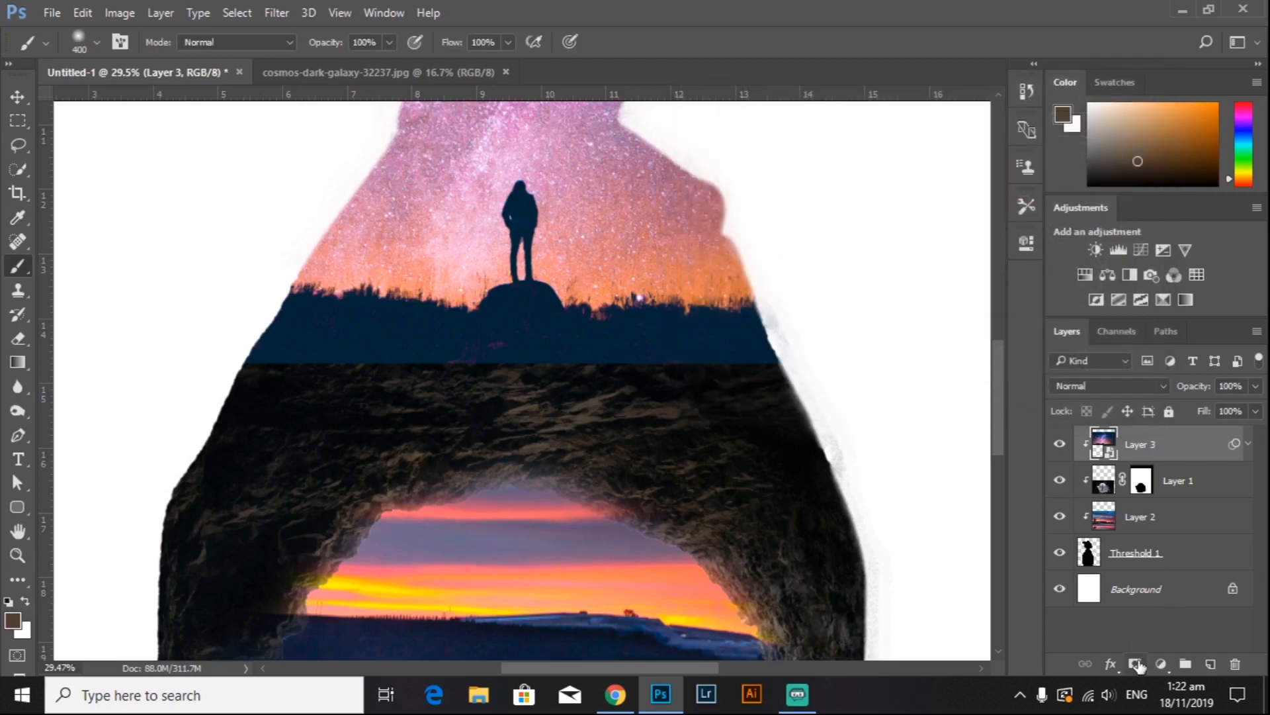
Step: Add a white layer mask to the galaxy layer, Layer 3
{"action": "left_click", "coordinate": [1135, 664]}
{"action": "scroll", "coordinate": [377, 363], "scroll_direction": "down", "scroll_amount": 3}
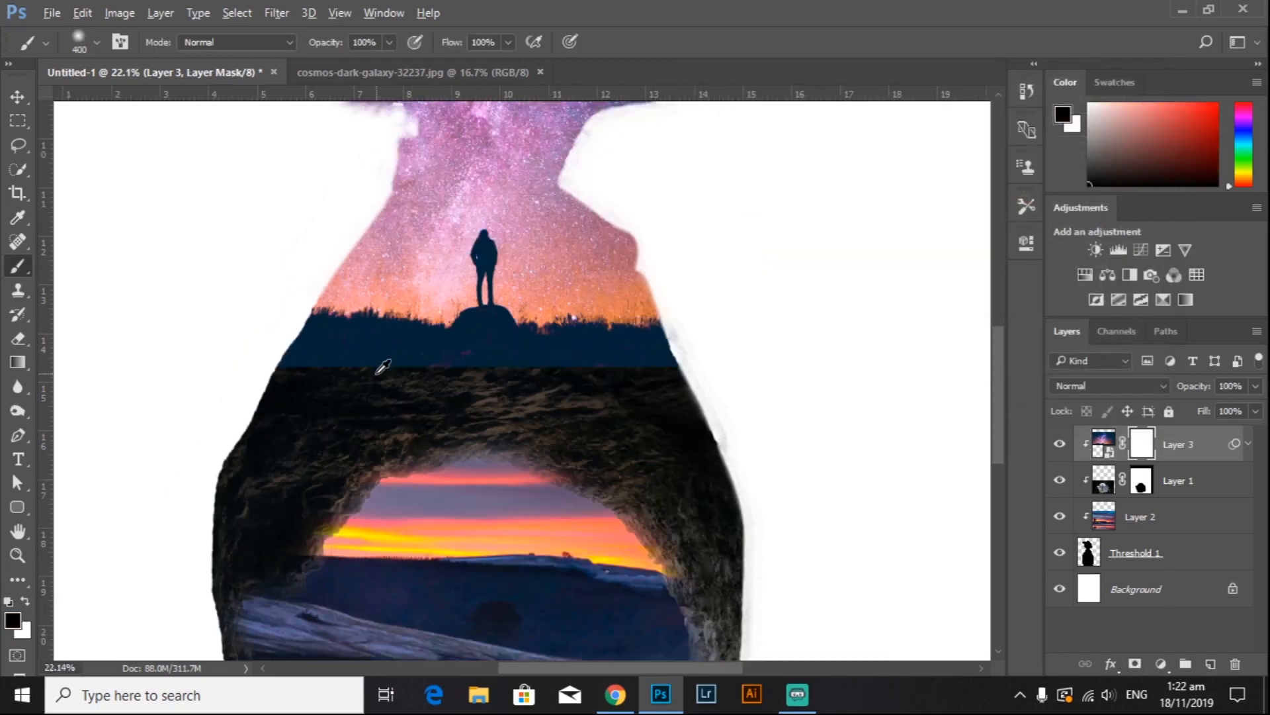
{"action": "scroll", "coordinate": [472, 309], "scroll_direction": "down", "scroll_amount": 1}
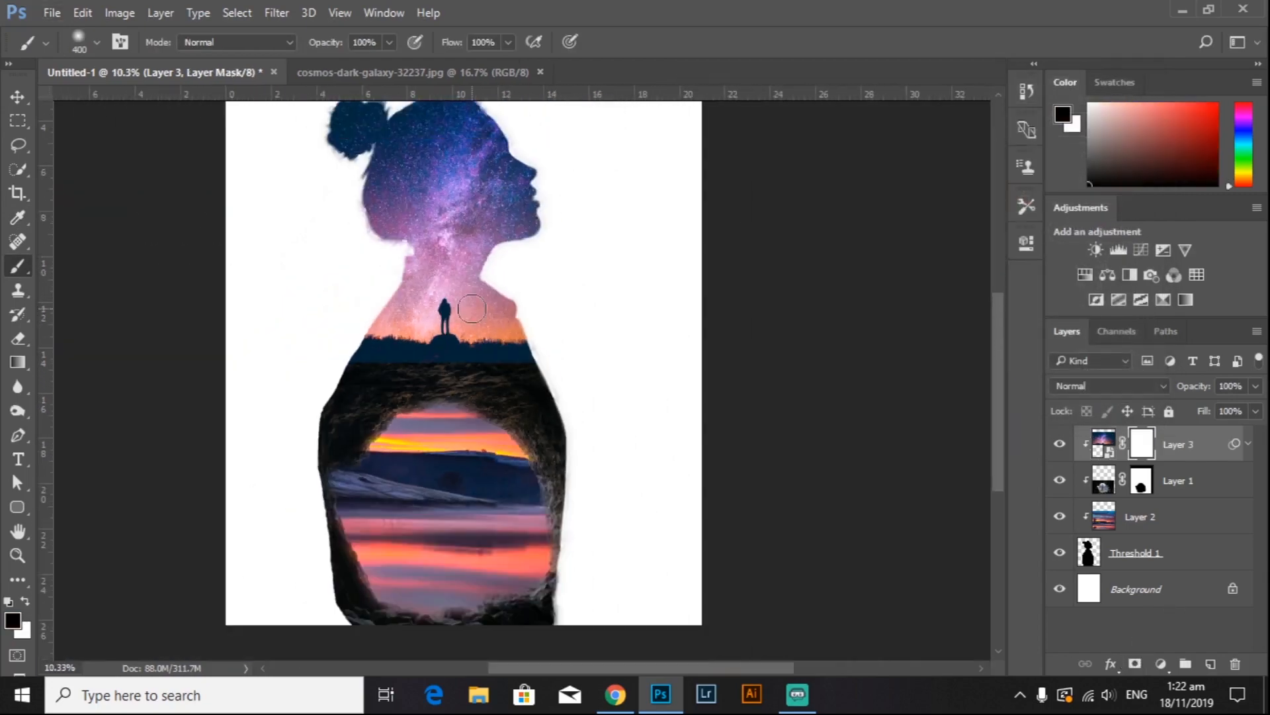
Step: Select the cave and sunset layers together and nudge them slightly upward inside the silhouette
{"action": "left_click", "coordinate": [8, 98]}
{"action": "left_click", "coordinate": [506, 415]}
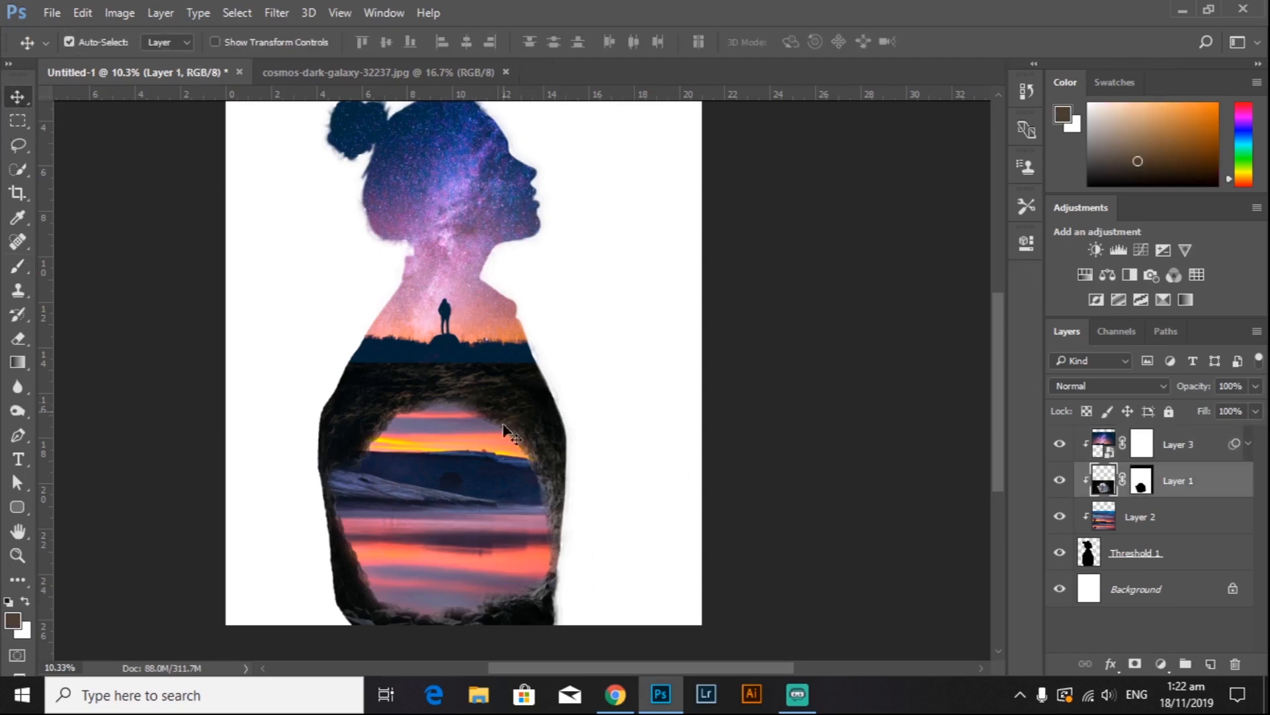
{"action": "left_click", "coordinate": [501, 452], "text": "shift"}
{"action": "key", "text": "shift+Up"}
{"action": "key", "text": "shift+Up"}
{"action": "key", "text": "shift+Up"}
{"action": "key", "text": "shift+Up"}
{"action": "key", "text": "shift+Up"}
{"action": "key", "text": "shift+Up"}
{"action": "key", "text": "shift+Up"}
{"action": "key", "text": "shift+Up"}
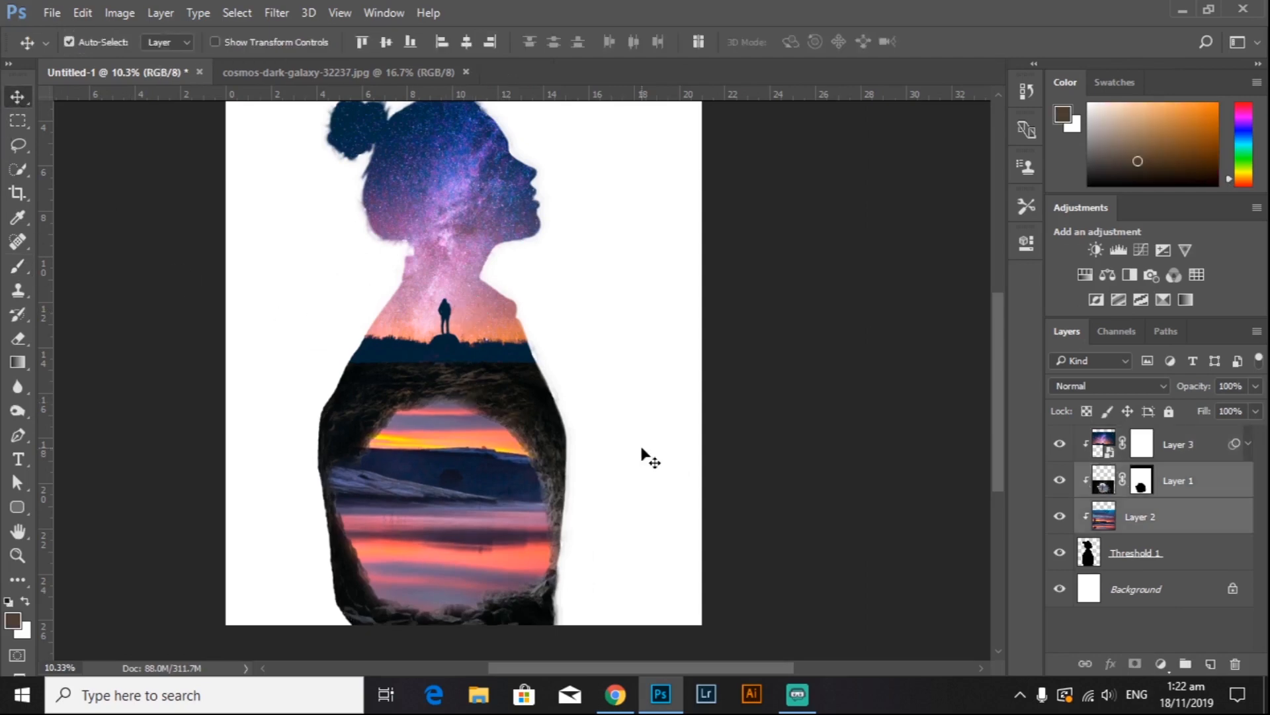
{"action": "key", "text": "shift+Up"}
{"action": "key", "text": "shift+Up"}
{"action": "key", "text": "shift+Up"}
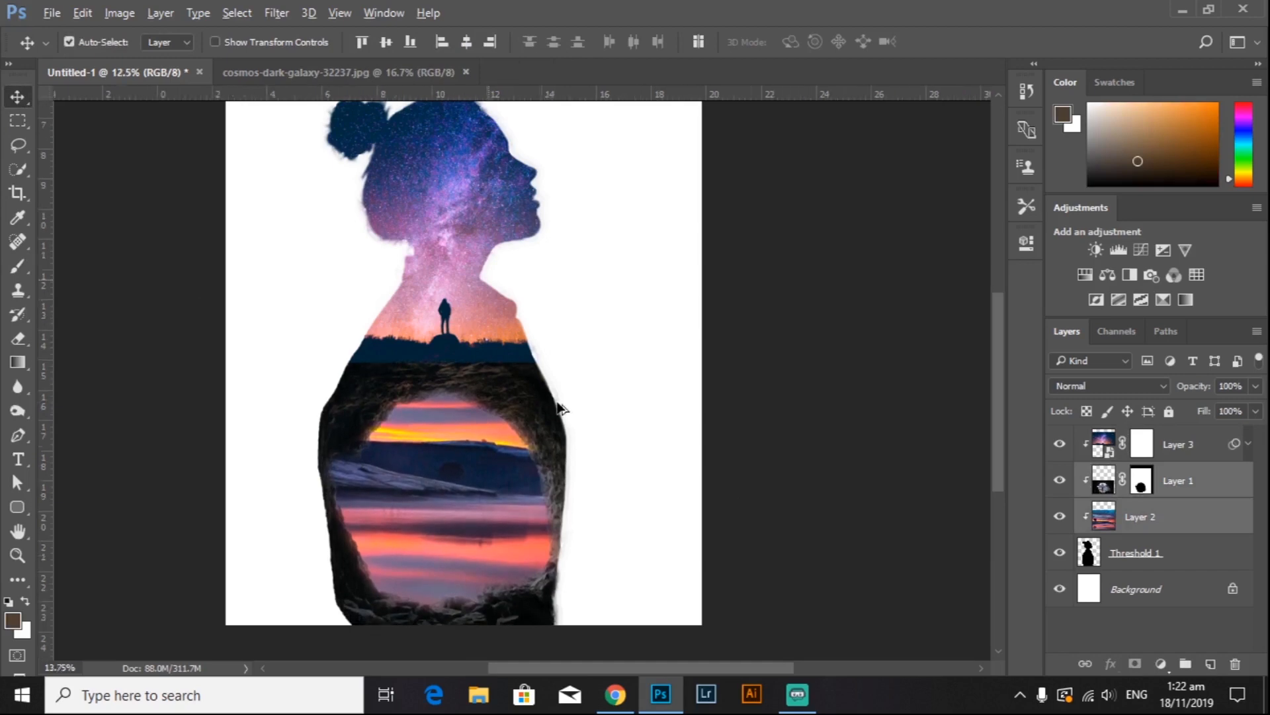
Step: Paint black on the galaxy layer's mask along its straight seam with the cave, using the size 400 soft brush
{"action": "scroll", "coordinate": [553, 407], "scroll_direction": "up", "scroll_amount": 3}
{"action": "scroll", "coordinate": [475, 400], "scroll_direction": "left", "scroll_amount": 5}
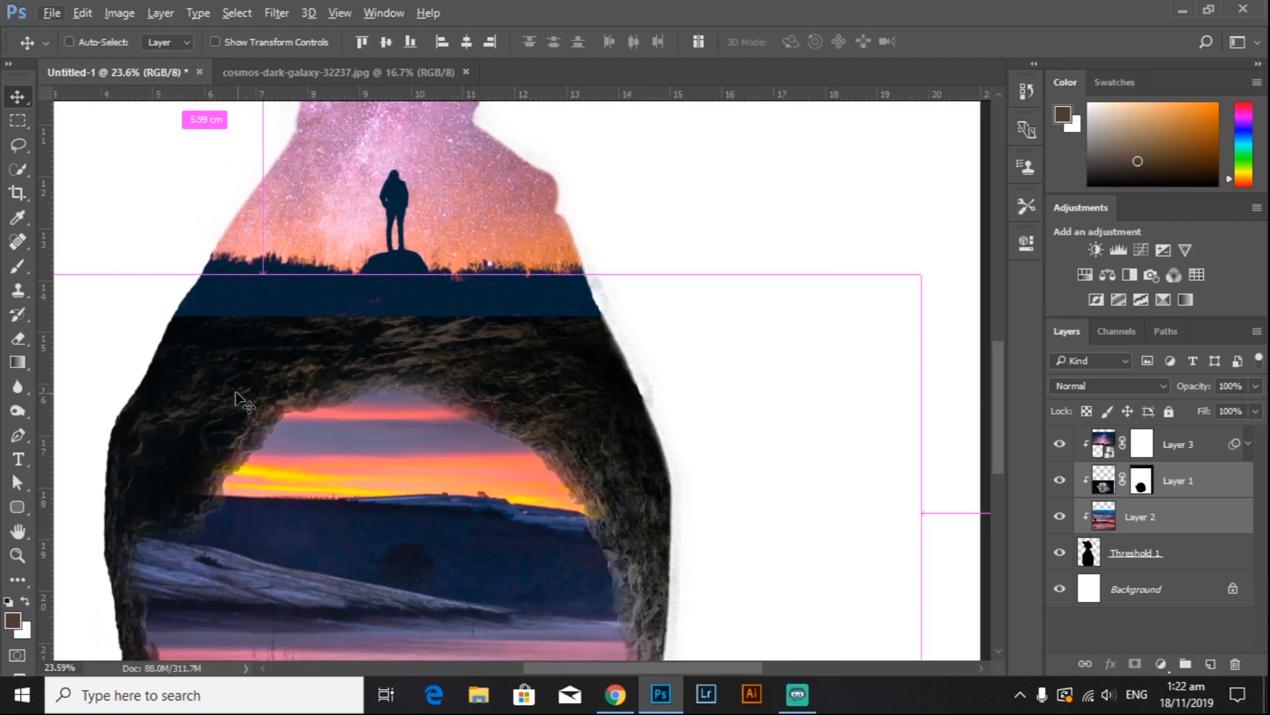
{"action": "scroll", "coordinate": [334, 375], "scroll_direction": "up", "scroll_amount": 1}
{"action": "left_click", "coordinate": [383, 365]}
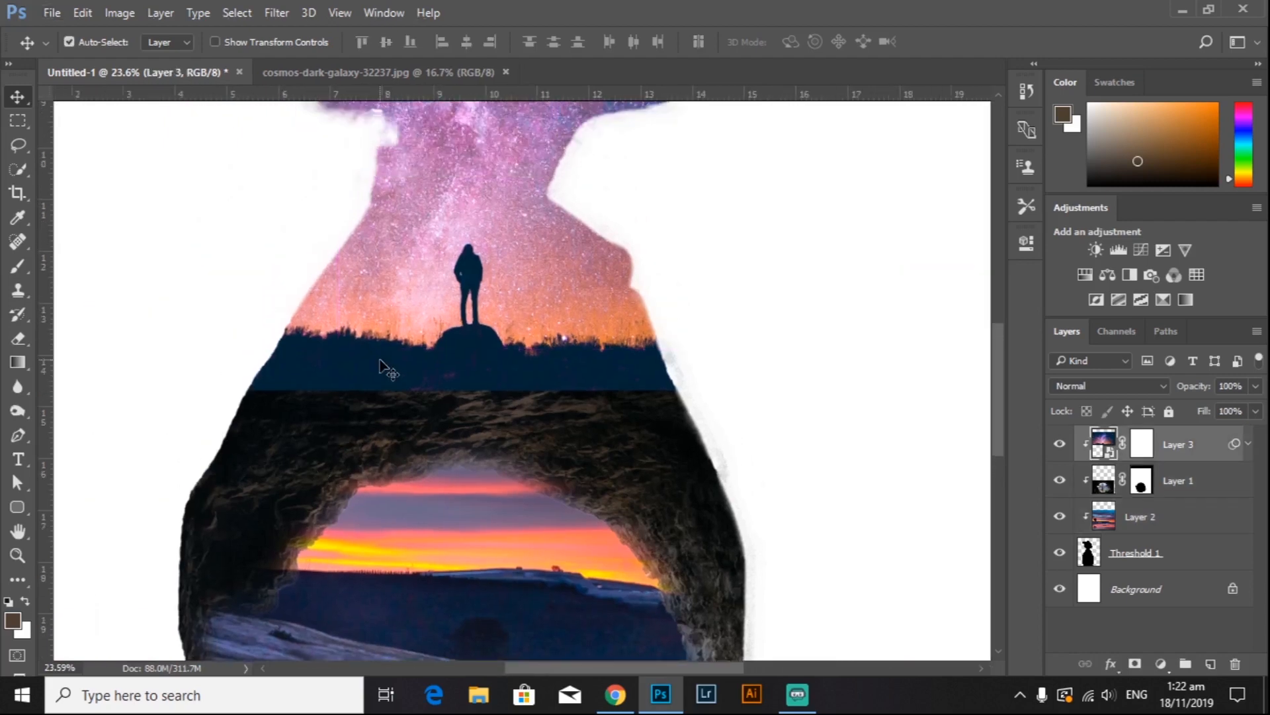
{"action": "left_click", "coordinate": [22, 267]}
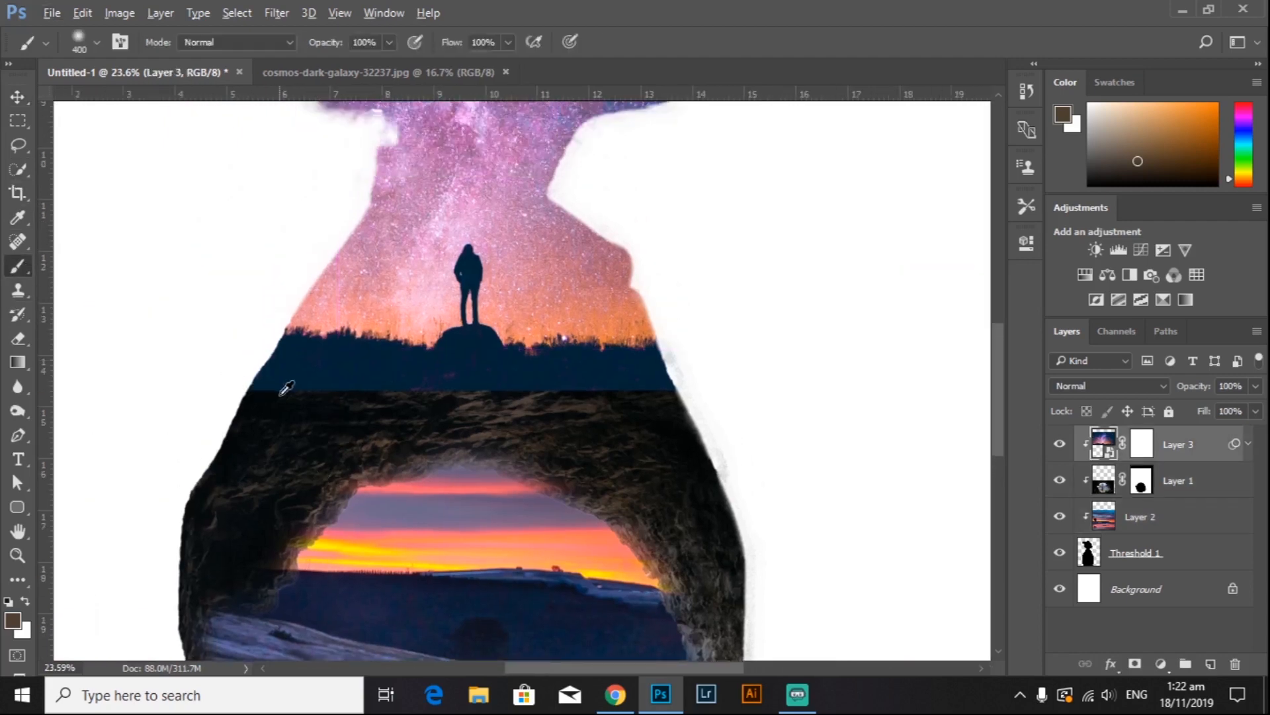
{"action": "scroll", "coordinate": [298, 427], "scroll_direction": "up", "scroll_amount": 1}
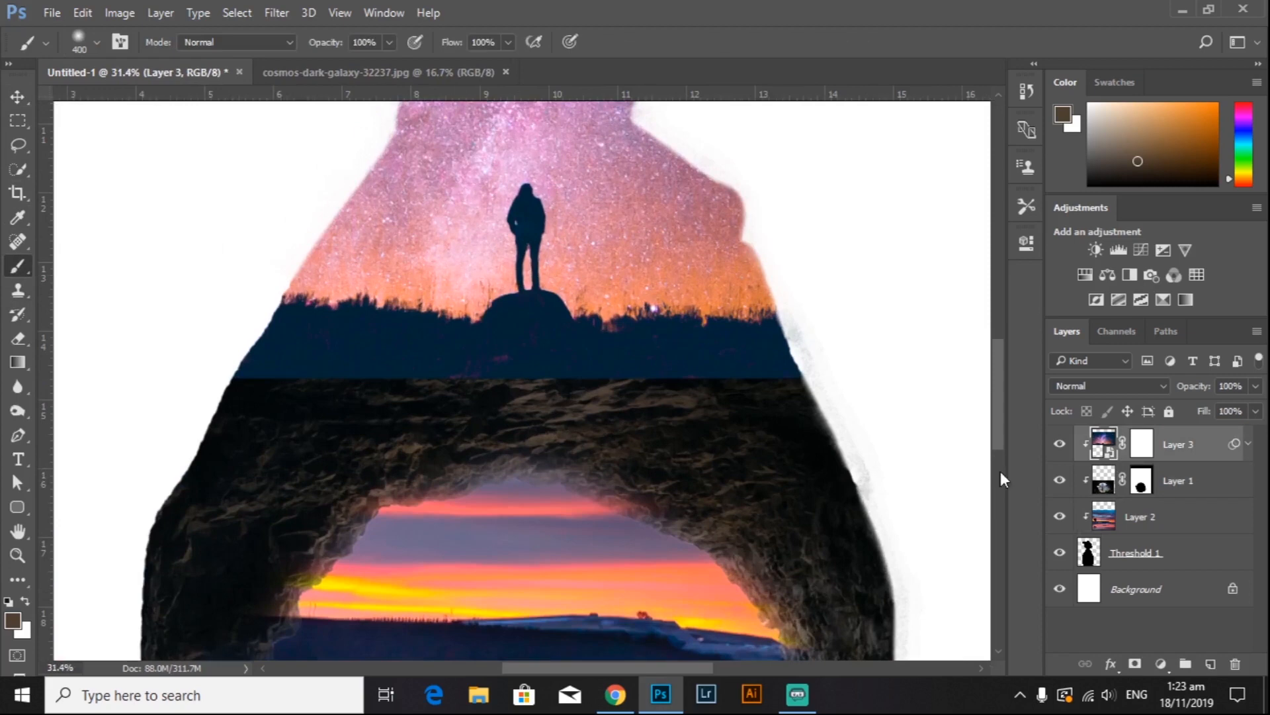
{"action": "left_click", "coordinate": [1140, 443]}
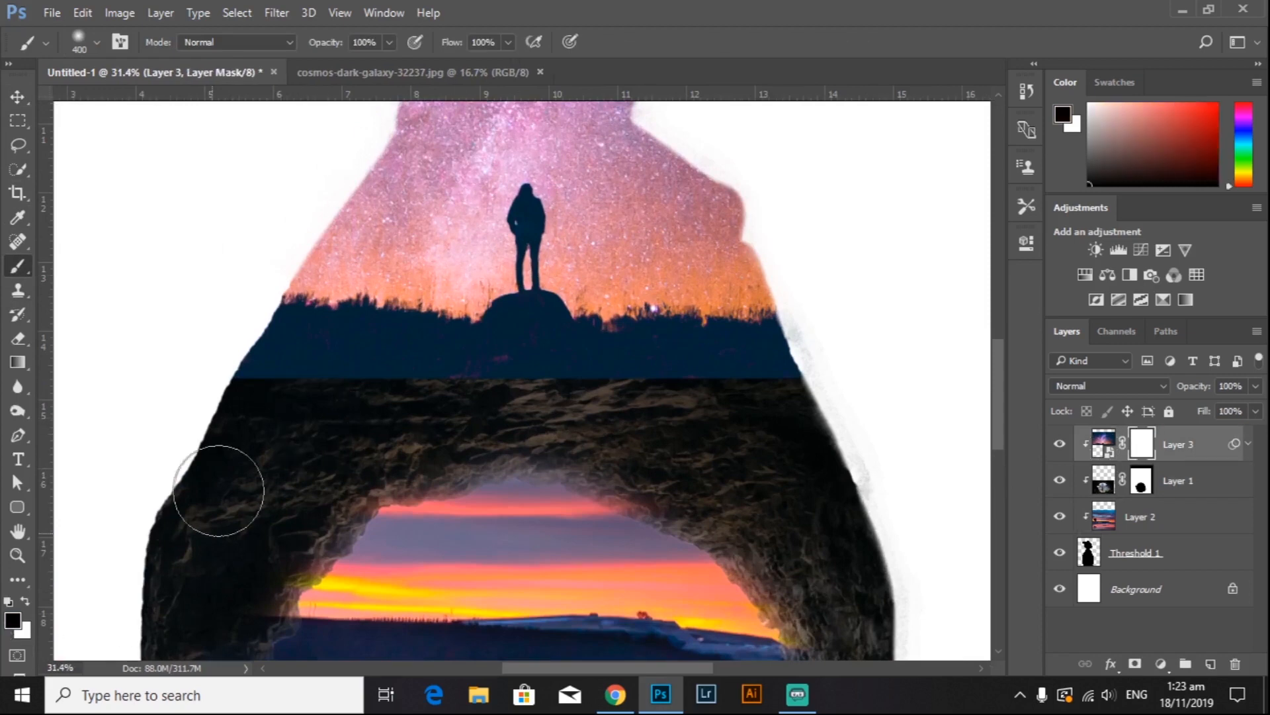
{"action": "mouse_move", "coordinate": [238, 422]}
{"action": "left_mouse_down"}
{"action": "mouse_move", "coordinate": [353, 401]}
{"action": "mouse_move", "coordinate": [778, 416]}
{"action": "mouse_move", "coordinate": [636, 447]}
{"action": "left_mouse_up"}
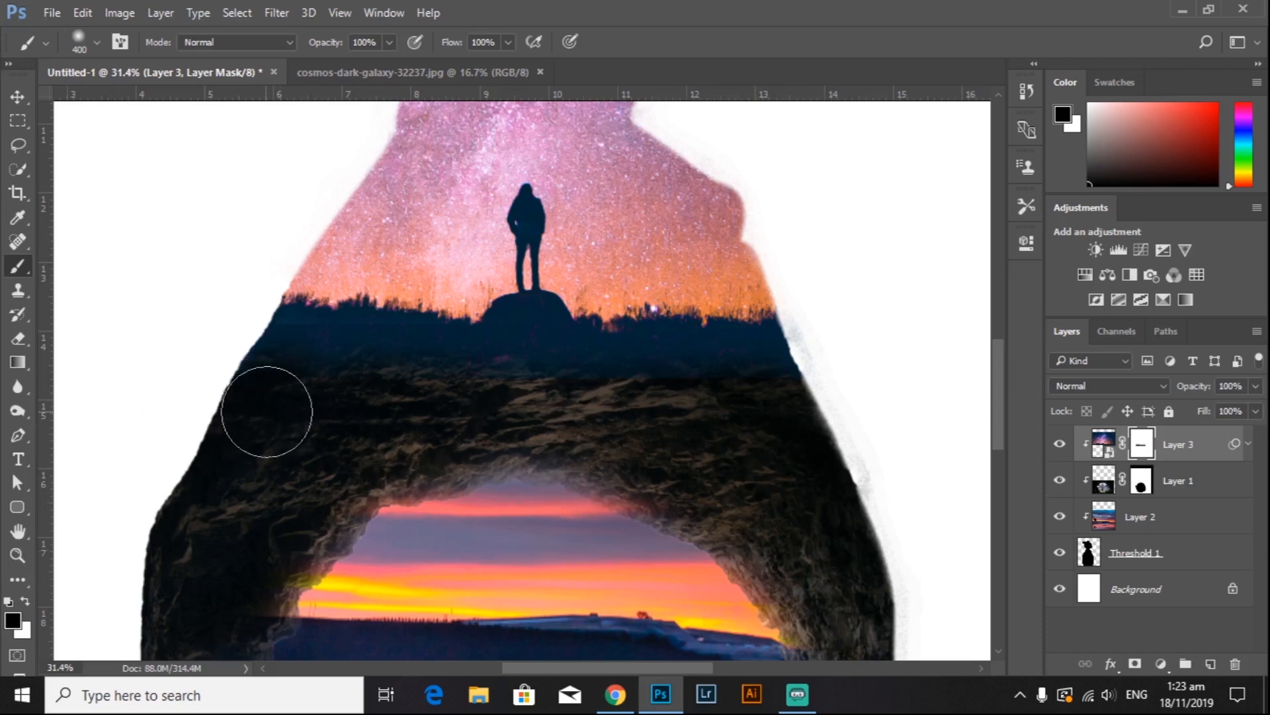
{"action": "left_click", "coordinate": [25, 602]}
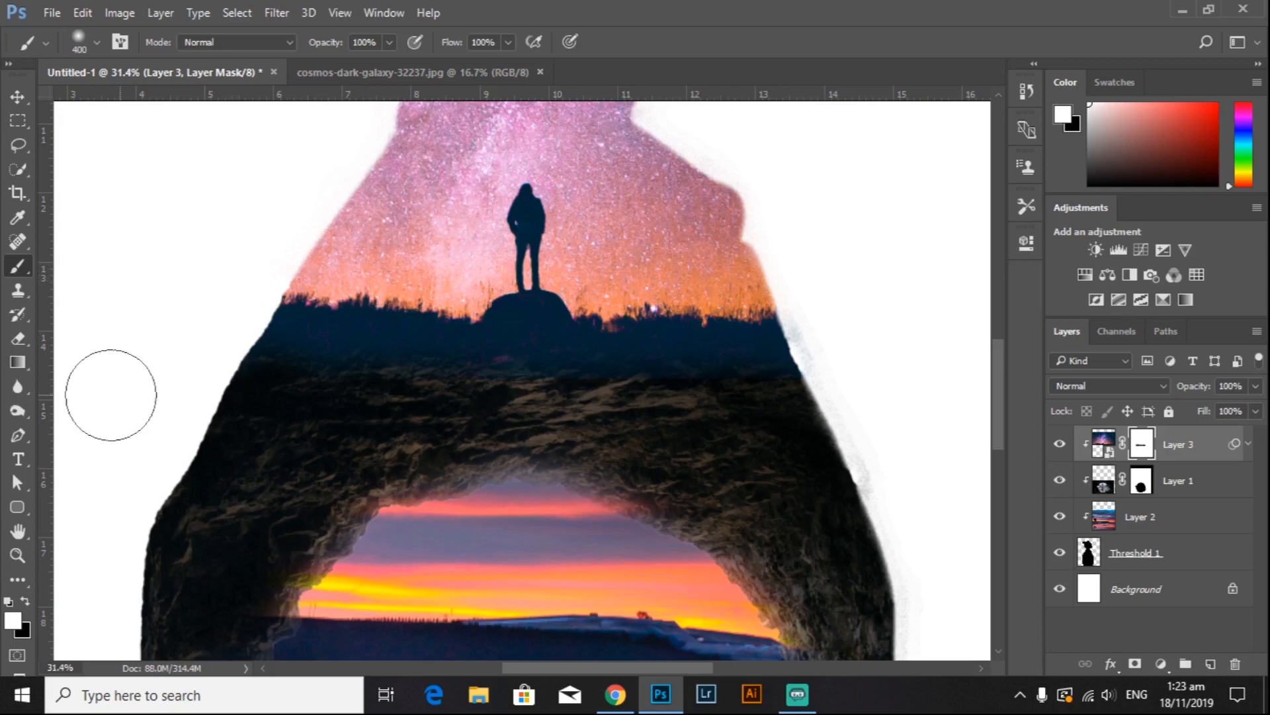
Step: Add a new layer above the galaxy and paint a soft dark brown band across the ground where it meets the cave
{"action": "scroll", "coordinate": [635, 341], "scroll_direction": "up", "scroll_amount": 2}
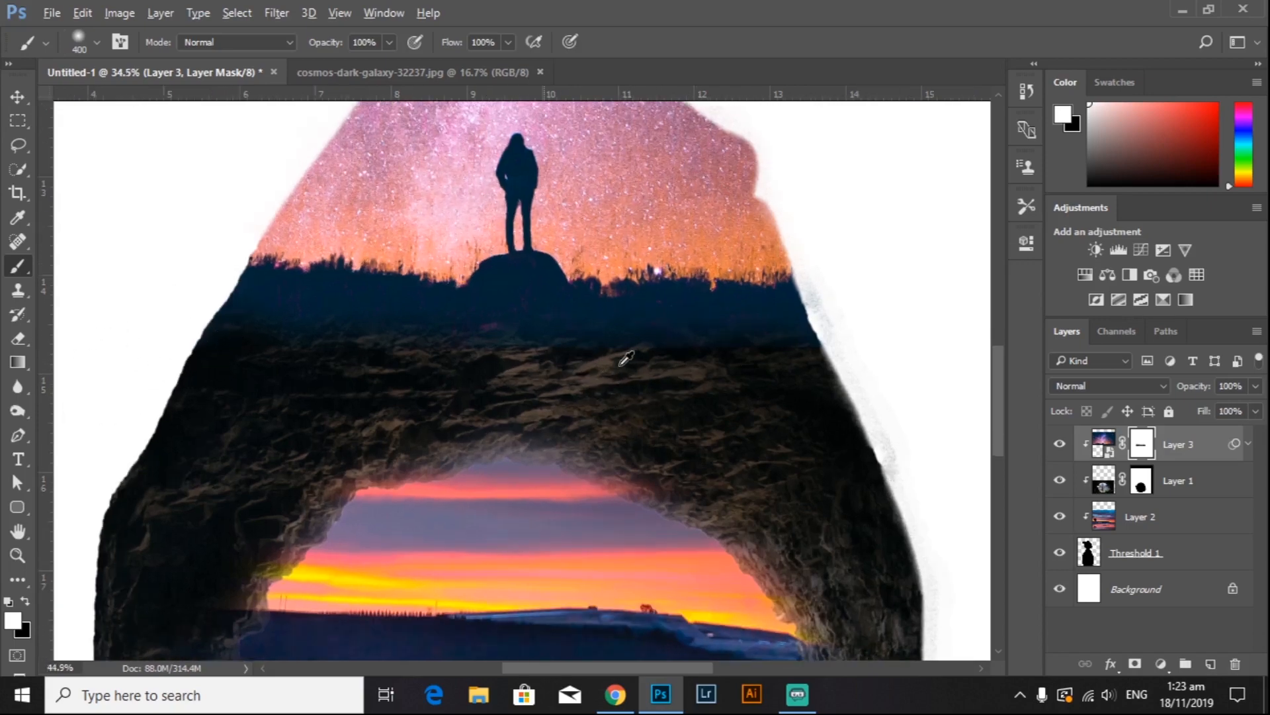
{"action": "scroll", "coordinate": [627, 358], "scroll_direction": "up", "scroll_amount": 1}
{"action": "scroll", "coordinate": [589, 377], "scroll_direction": "up", "scroll_amount": 1}
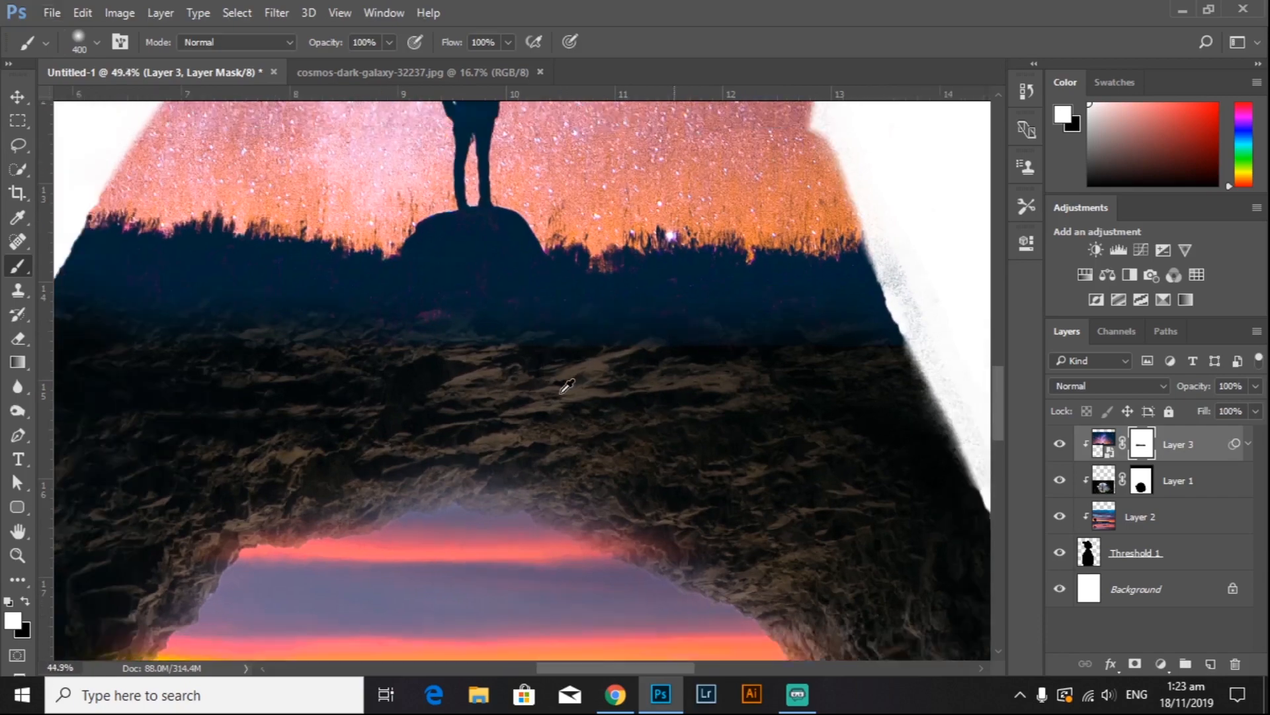
{"action": "scroll", "coordinate": [566, 387], "scroll_direction": "down", "scroll_amount": 6}
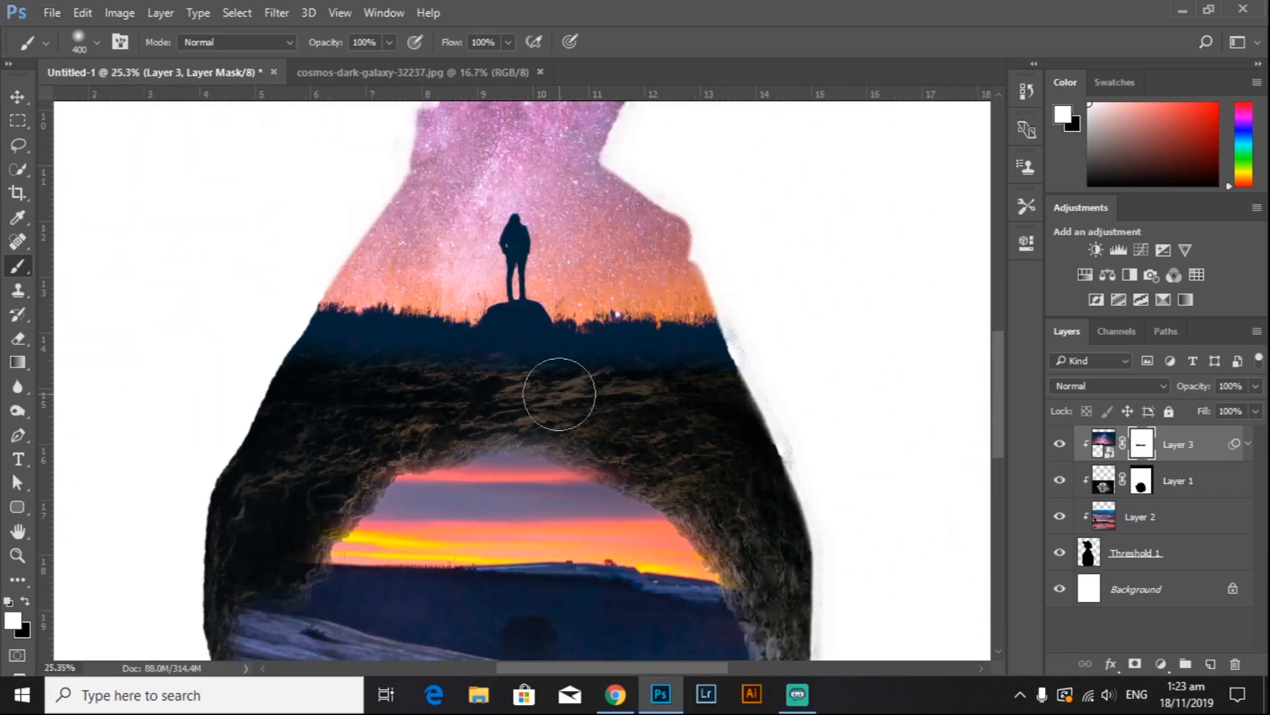
{"action": "scroll", "coordinate": [559, 394], "scroll_direction": "up", "scroll_amount": 2}
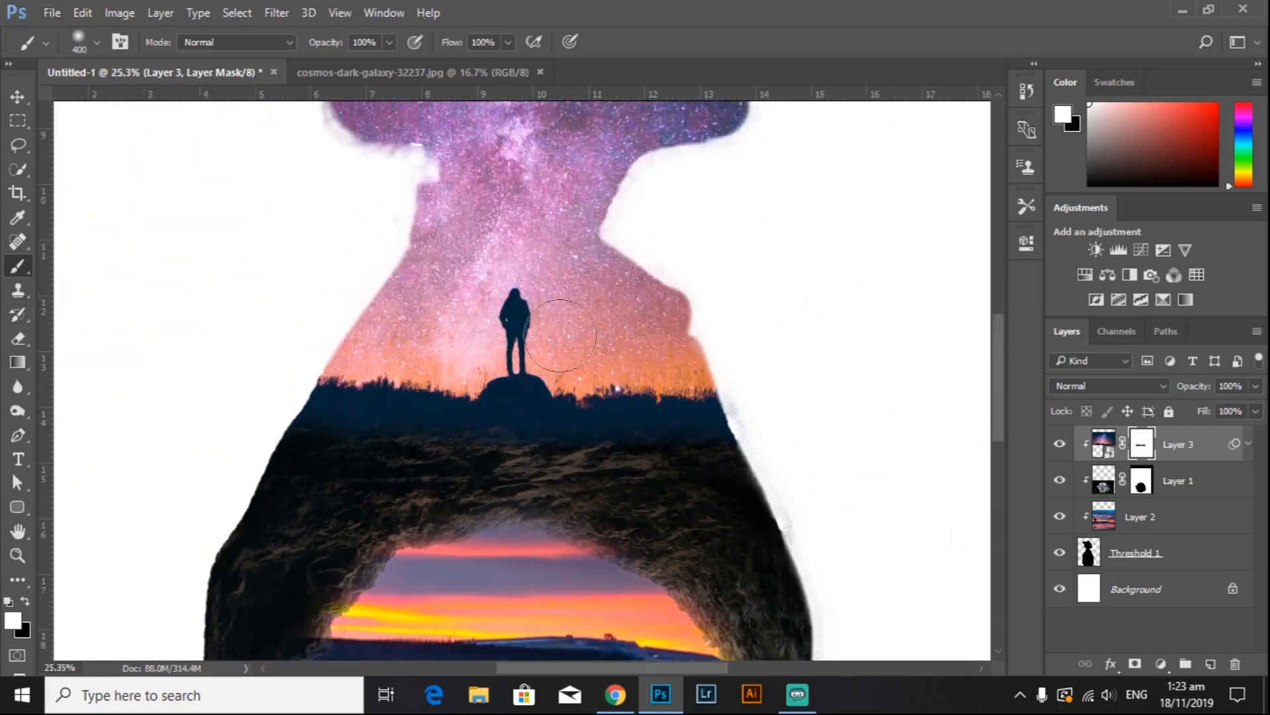
{"action": "left_click", "coordinate": [1211, 664]}
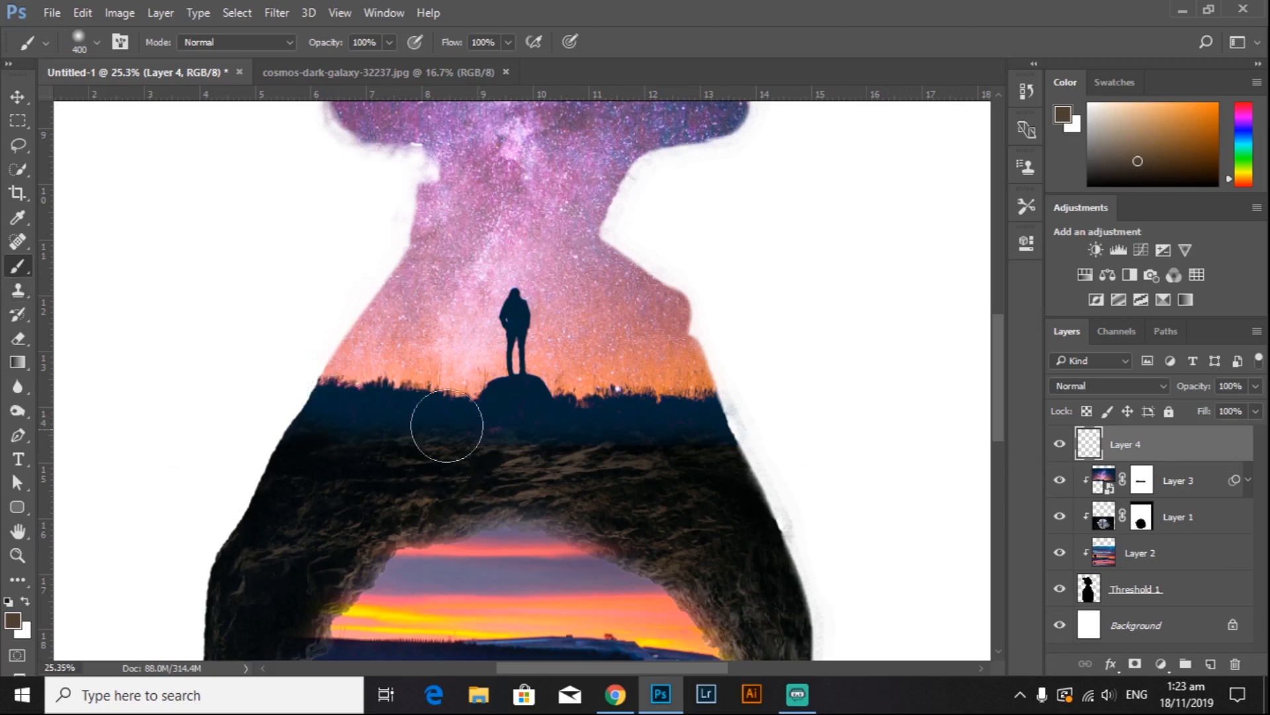
{"action": "left_click_drag", "start_coordinate": [315, 408], "coordinate": [353, 418]}
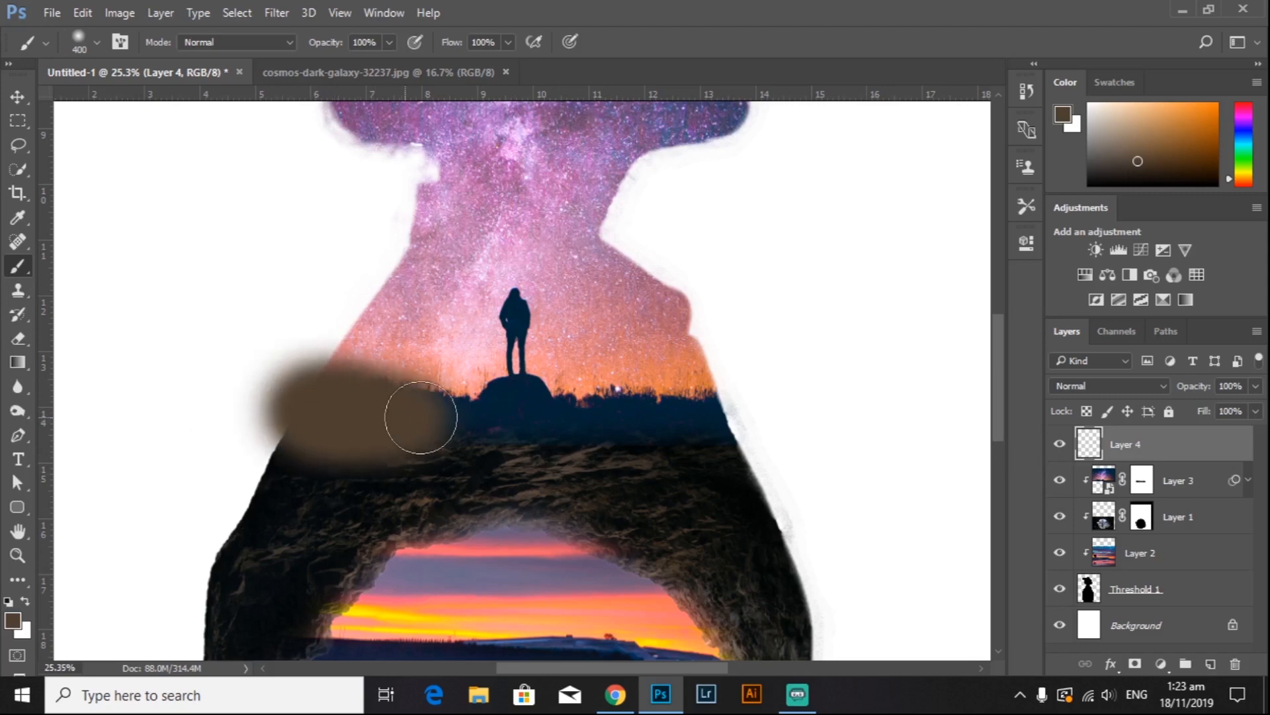
{"action": "key", "text": "ctrl+z"}
{"action": "mouse_move", "coordinate": [339, 426]}
{"action": "left_mouse_down"}
{"action": "mouse_move", "coordinate": [317, 425]}
{"action": "mouse_move", "coordinate": [731, 425]}
{"action": "left_mouse_up"}
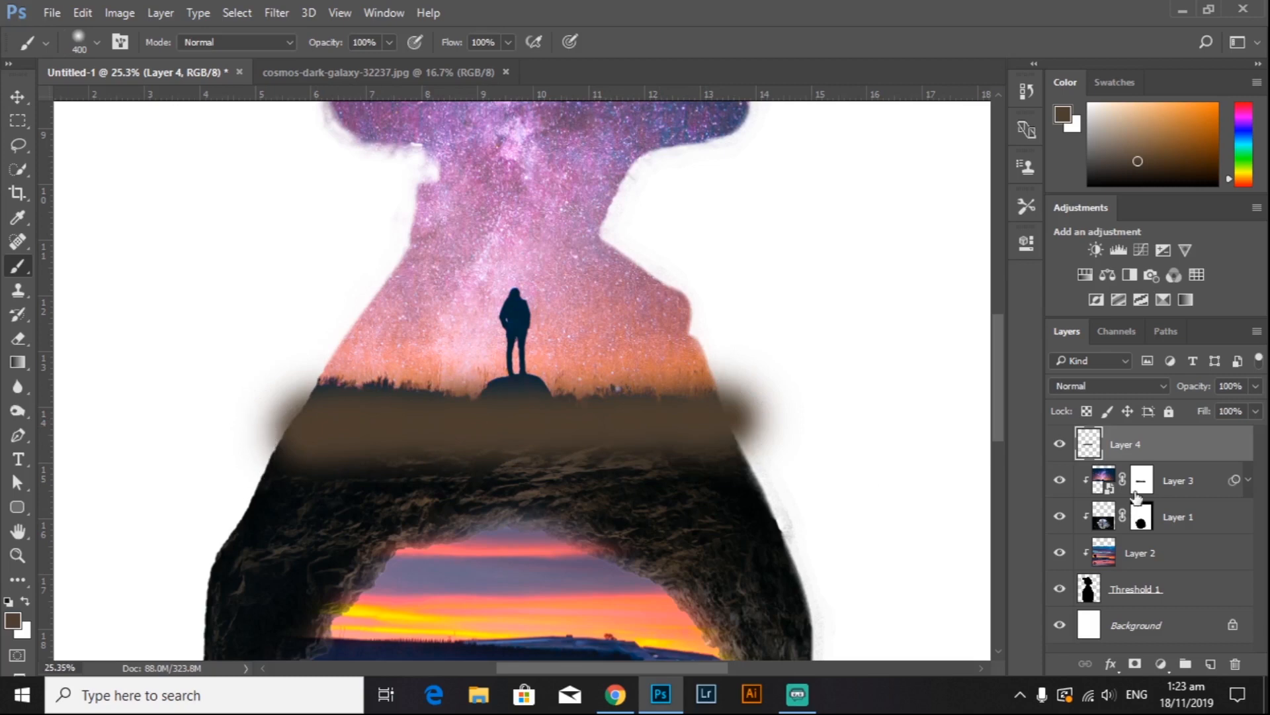
Step: Clip the brown paint layer to the silhouette and set its blend mode to Overlay
{"action": "right_click", "coordinate": [1144, 439]}
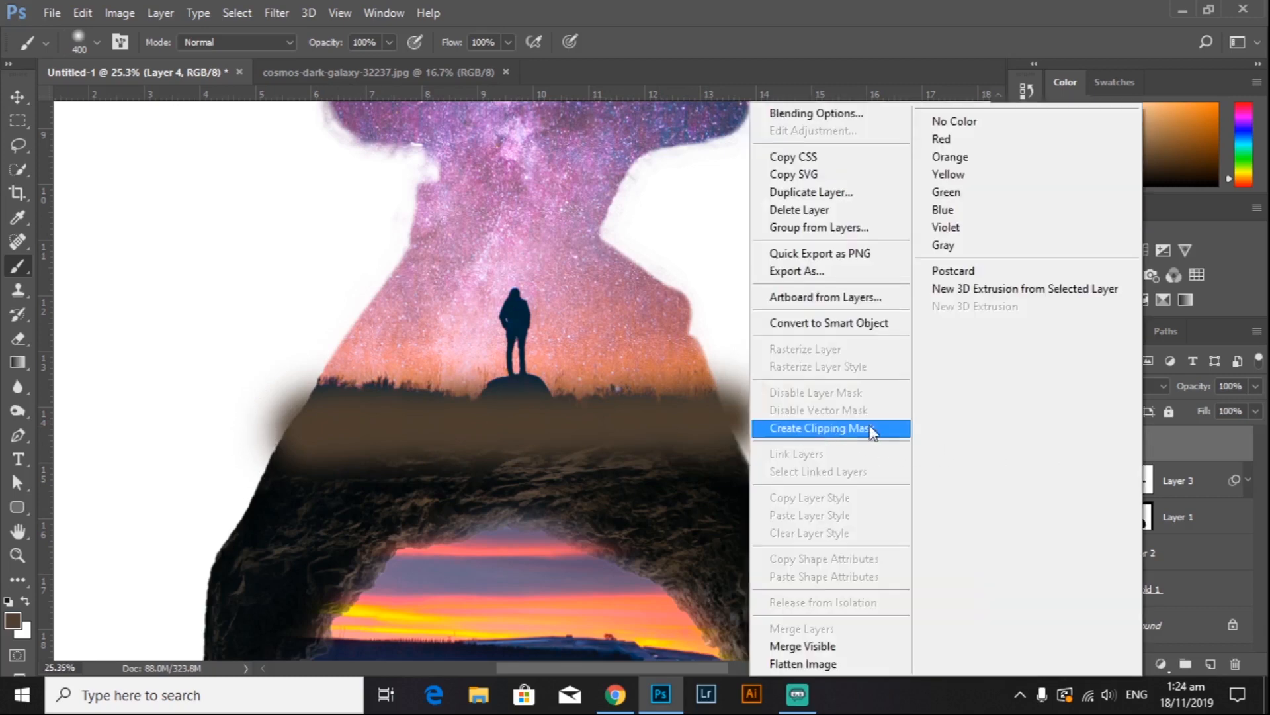
{"action": "left_click", "coordinate": [841, 430]}
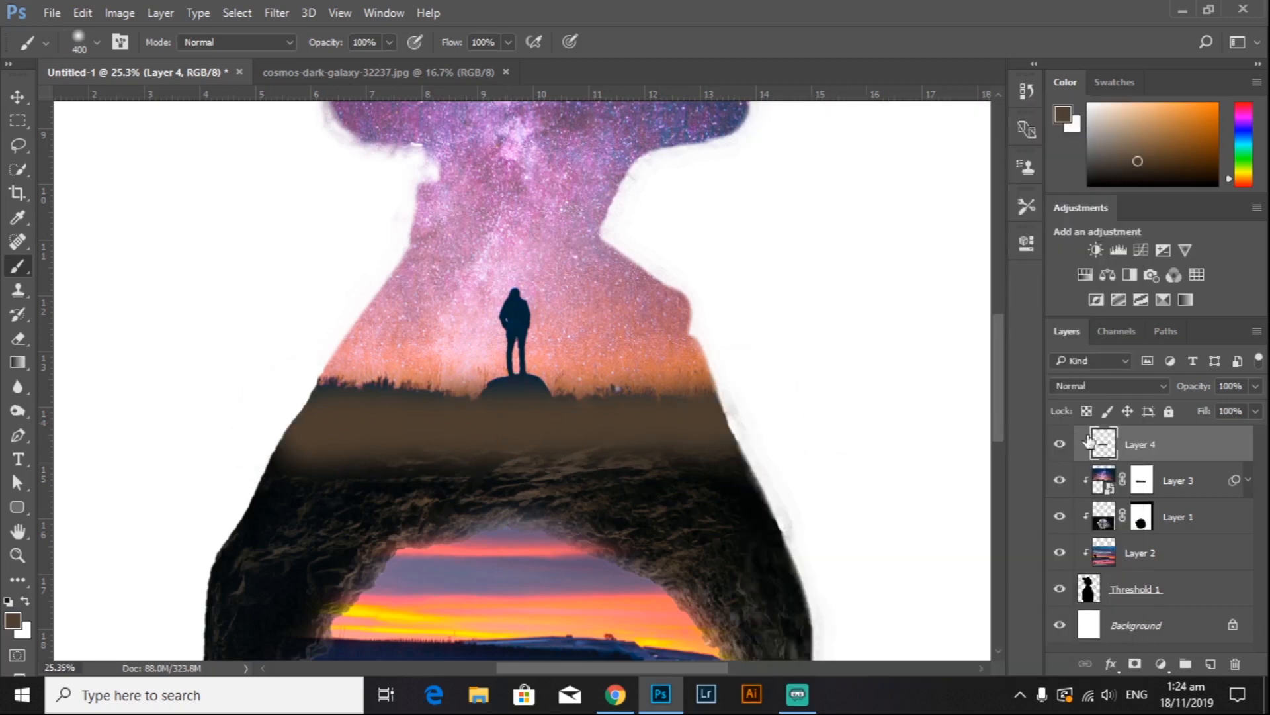
{"action": "left_click", "coordinate": [1086, 385]}
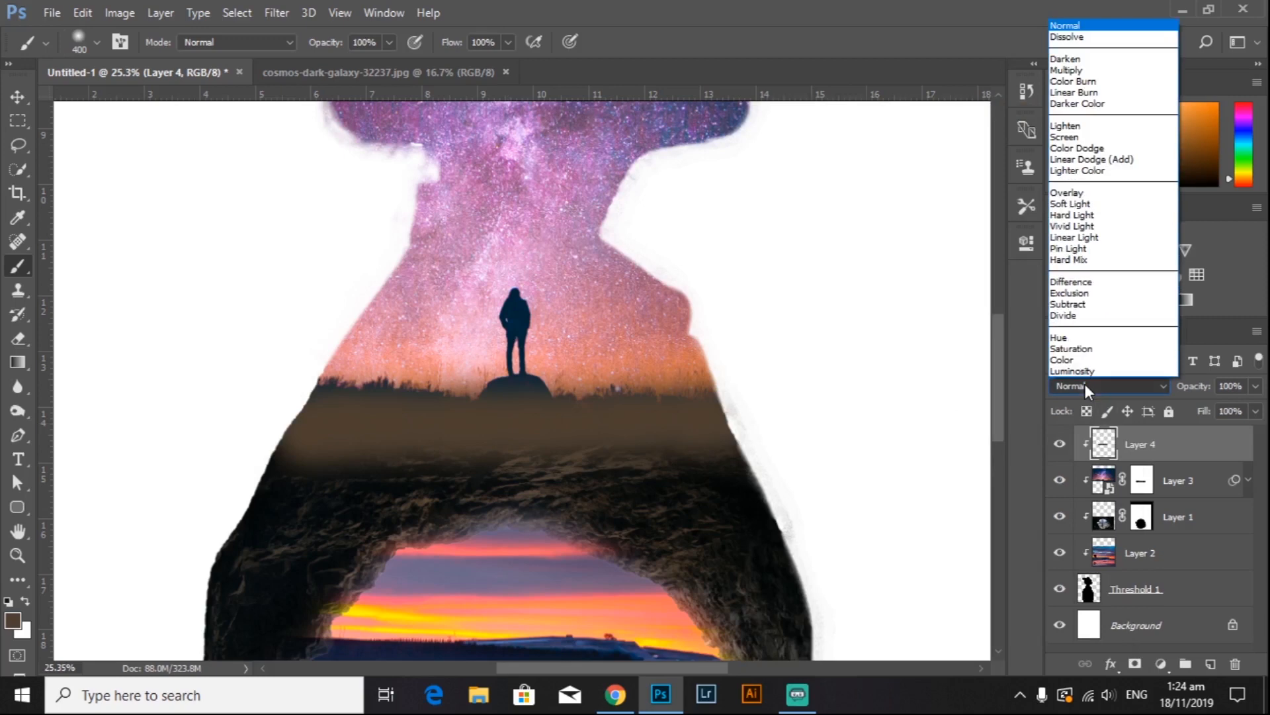
{"action": "left_click", "coordinate": [1085, 386]}
{"action": "left_click", "coordinate": [1104, 390]}
{"action": "left_click", "coordinate": [1075, 192]}
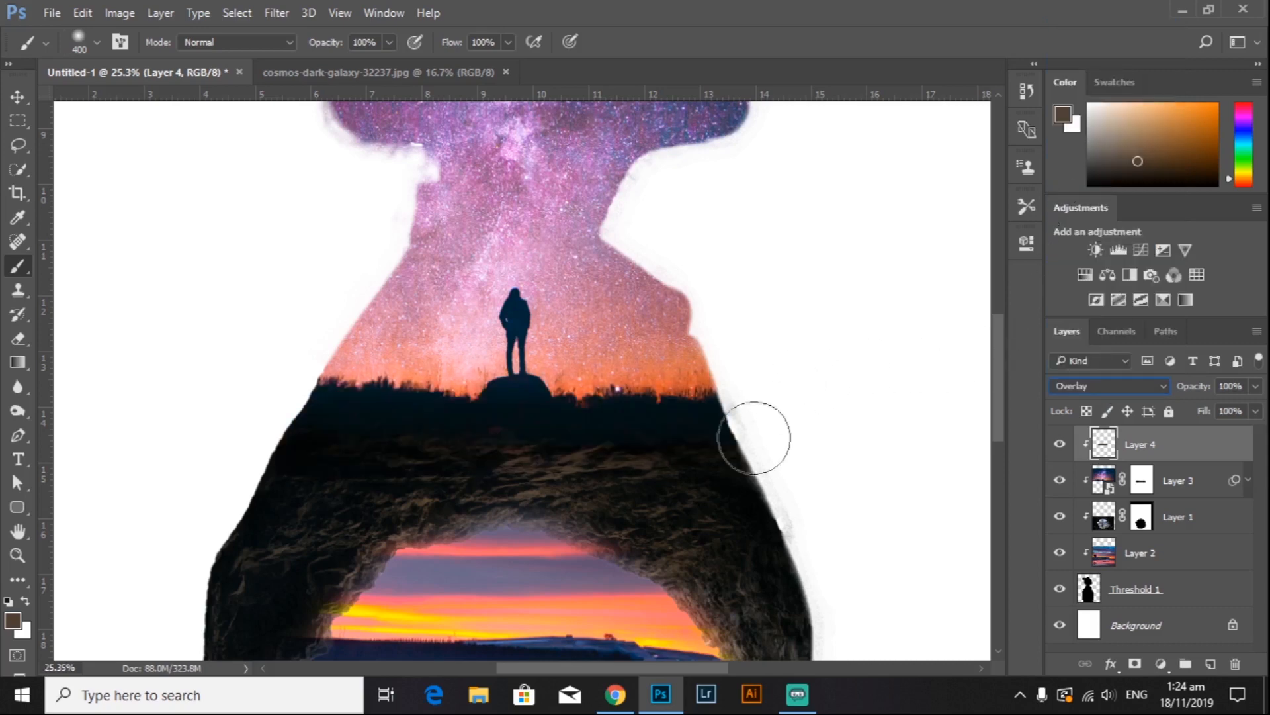
Step: Erase the overlay paint along its lower edge over the cave rock, enlarging the Eraser to size 200
{"action": "left_click", "coordinate": [18, 340]}
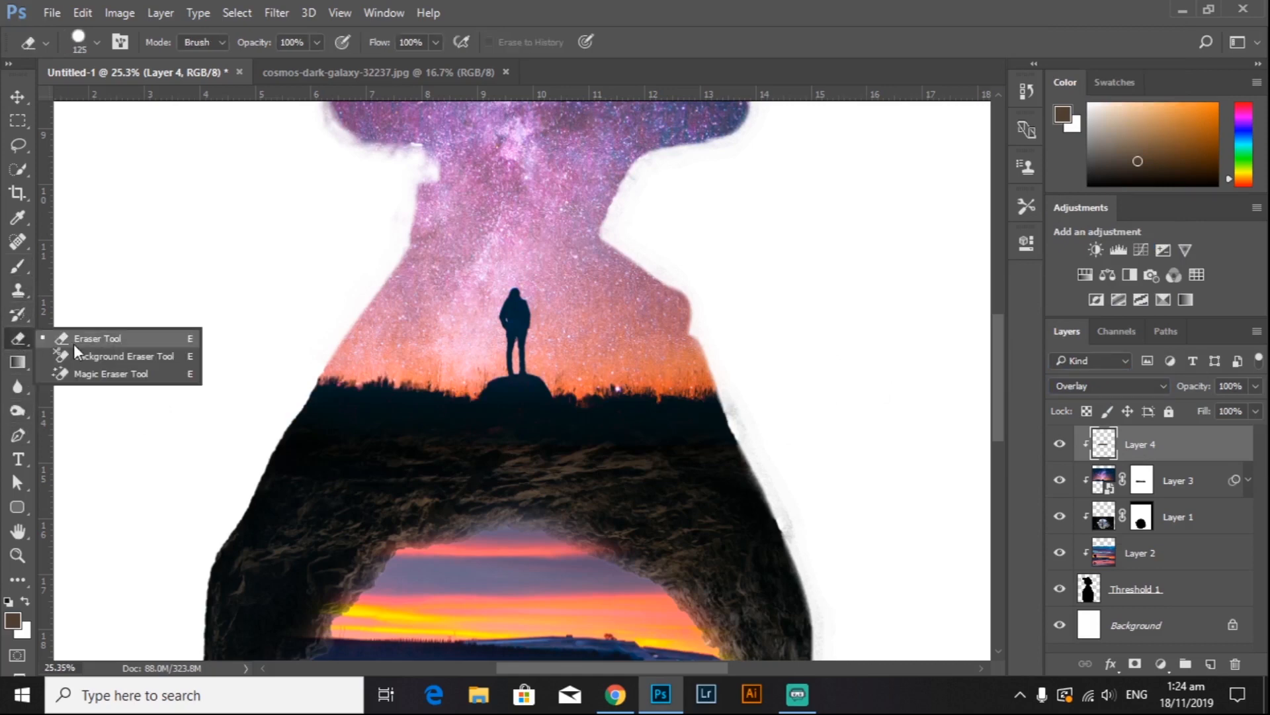
{"action": "left_click", "coordinate": [141, 335]}
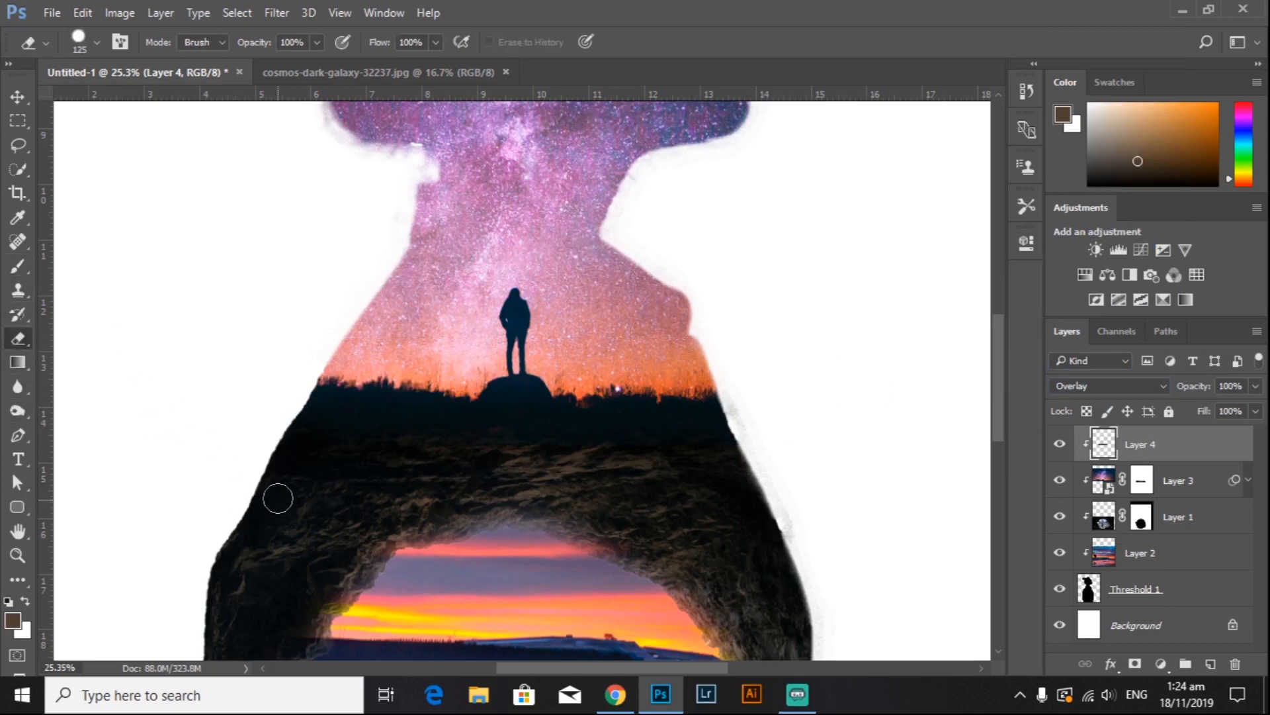
{"action": "mouse_move", "coordinate": [279, 497]}
{"action": "left_mouse_down"}
{"action": "mouse_move", "coordinate": [431, 473]}
{"action": "mouse_move", "coordinate": [606, 471]}
{"action": "mouse_move", "coordinate": [778, 510]}
{"action": "left_mouse_up"}
{"action": "mouse_move", "coordinate": [382, 515]}
{"action": "left_mouse_down"}
{"action": "mouse_move", "coordinate": [432, 485]}
{"action": "mouse_move", "coordinate": [353, 483]}
{"action": "mouse_move", "coordinate": [255, 505]}
{"action": "mouse_move", "coordinate": [376, 469]}
{"action": "mouse_move", "coordinate": [649, 497]}
{"action": "mouse_move", "coordinate": [808, 494]}
{"action": "mouse_move", "coordinate": [799, 481]}
{"action": "left_mouse_up"}
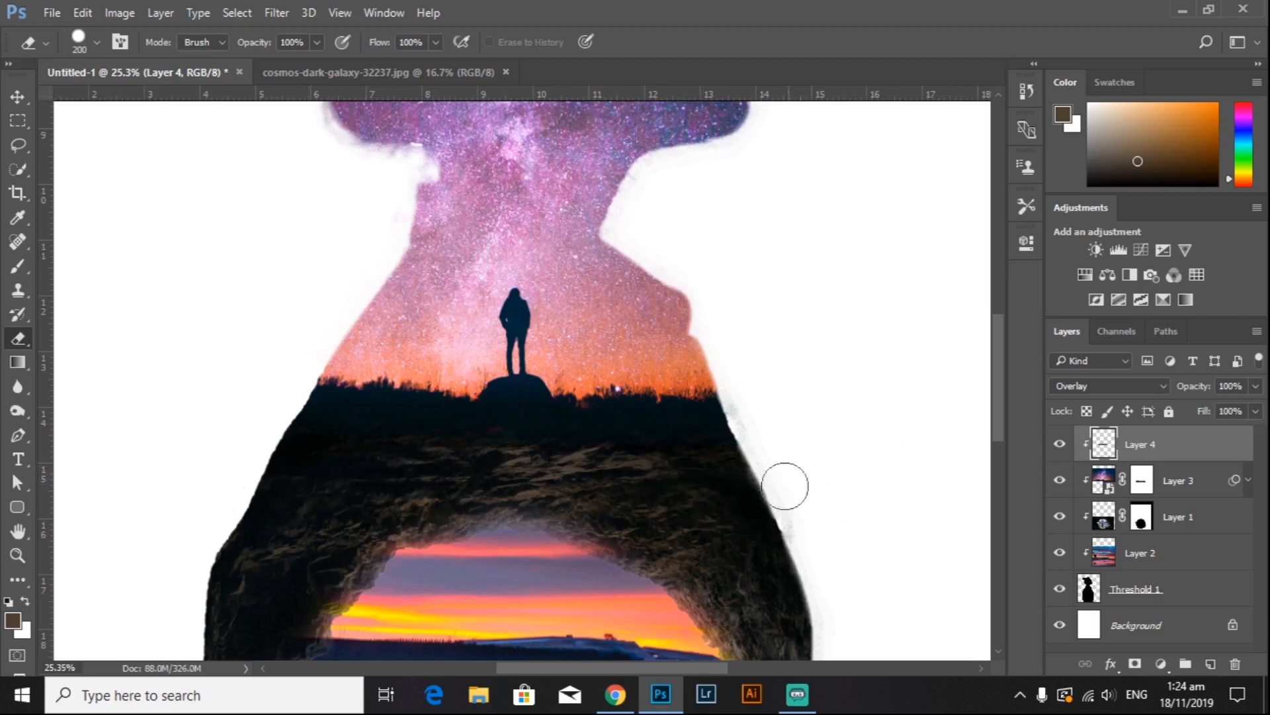
Step: Close the source image cosmos-dark-galaxy-32237.jpg and return to the whole composite with the Move tool active
{"action": "left_click", "coordinate": [17, 97]}
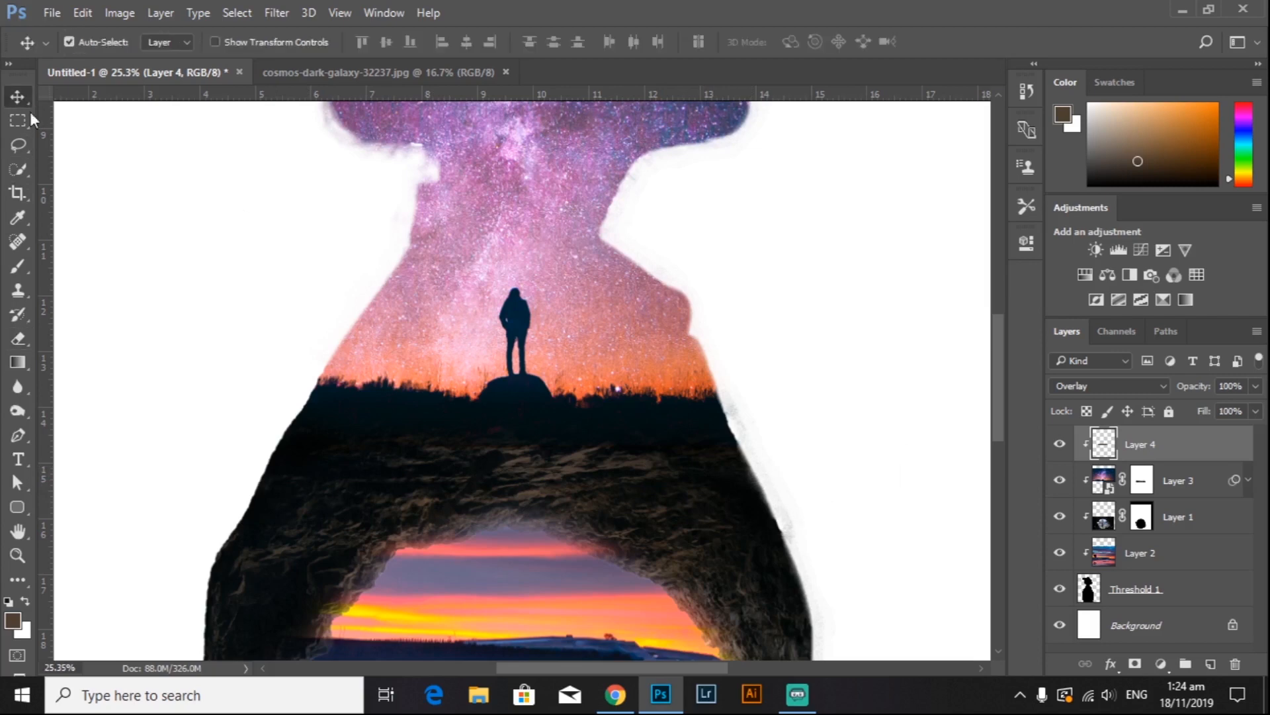
{"action": "scroll", "coordinate": [781, 338], "scroll_direction": "down", "scroll_amount": 3}
{"action": "scroll", "coordinate": [780, 339], "scroll_direction": "down", "scroll_amount": 3}
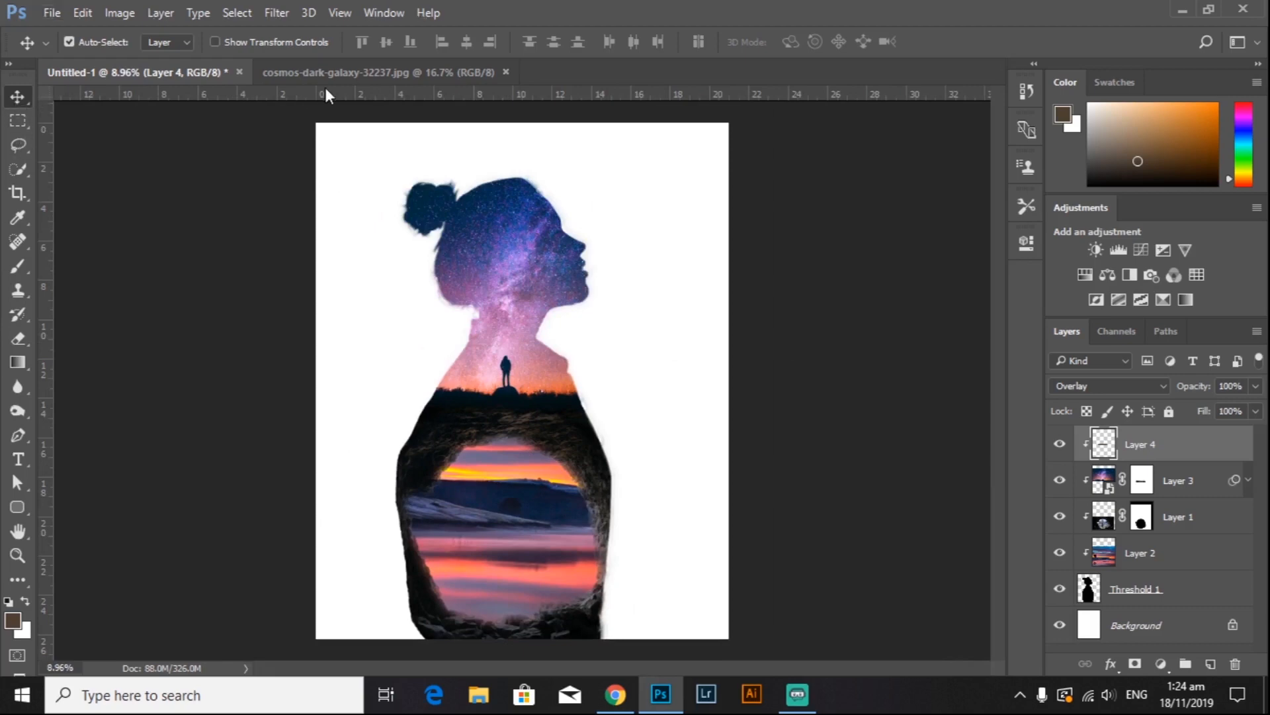
{"action": "left_click", "coordinate": [339, 71]}
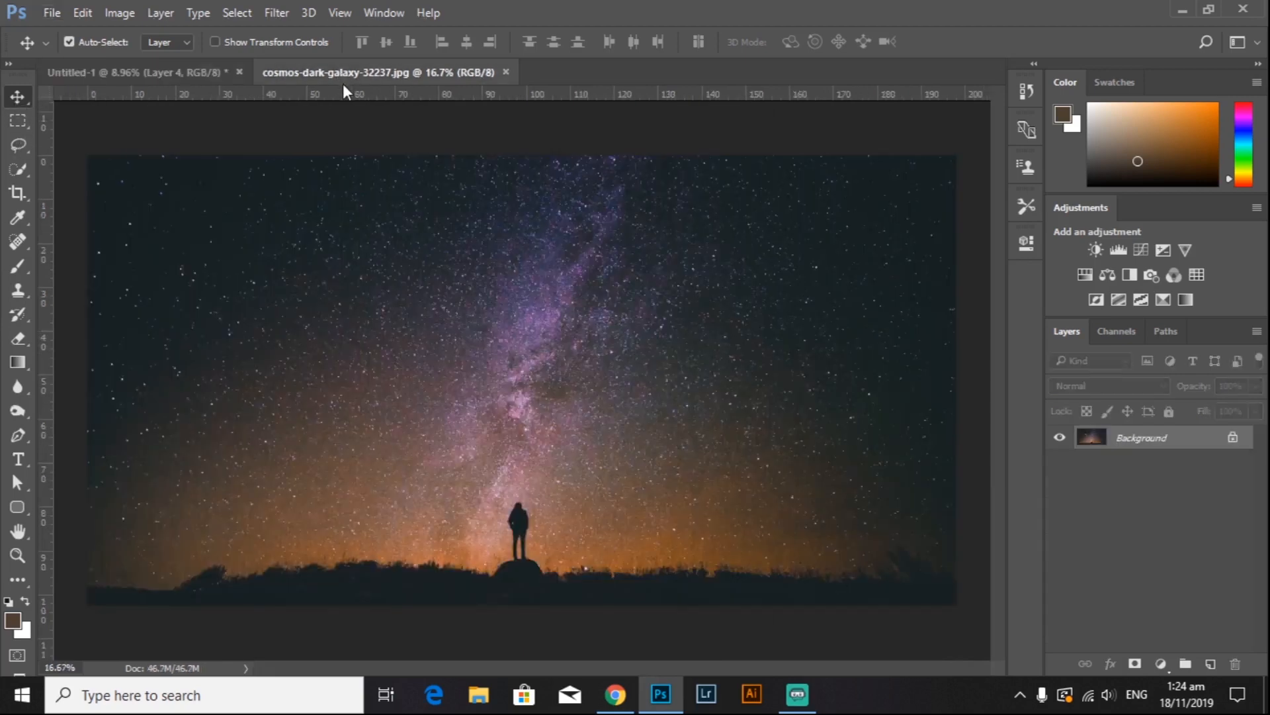
{"action": "left_click", "coordinate": [503, 72]}
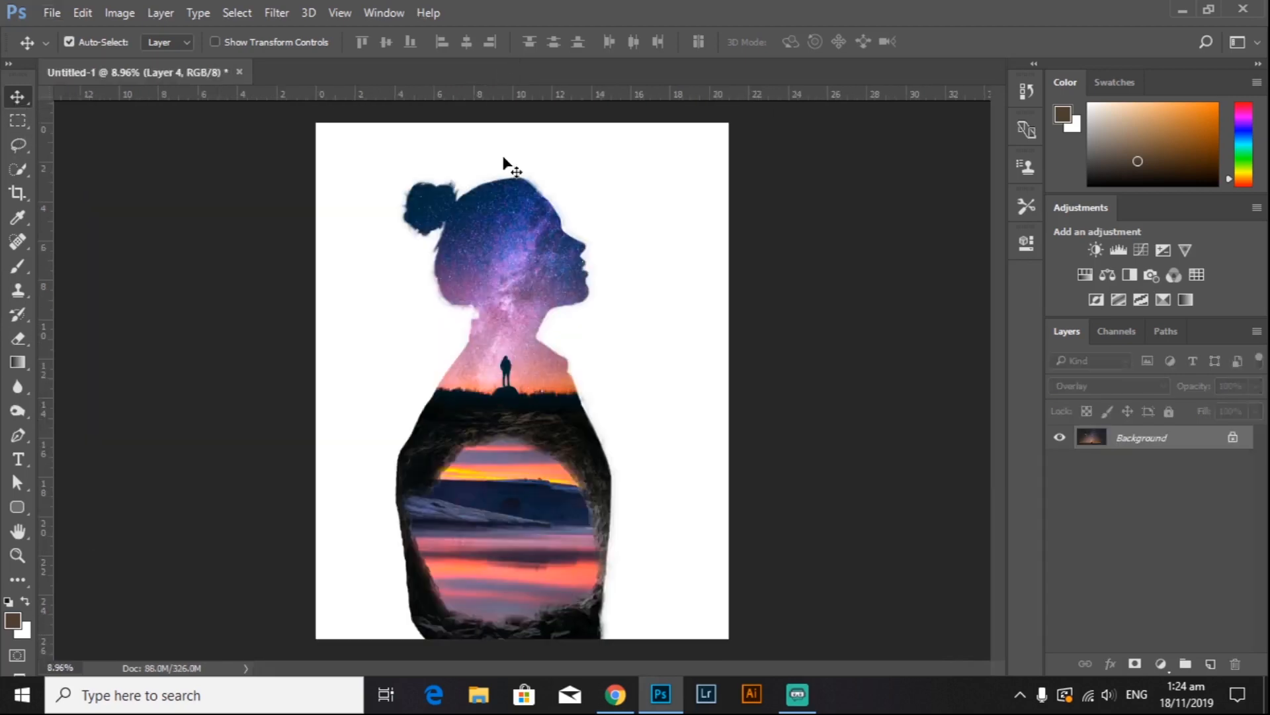
Step: Open the image reflection-of-tree-on-body-of-water-during-golden-hour-2131801 from the pictures folder on drive D
{"action": "left_click", "coordinate": [513, 546]}
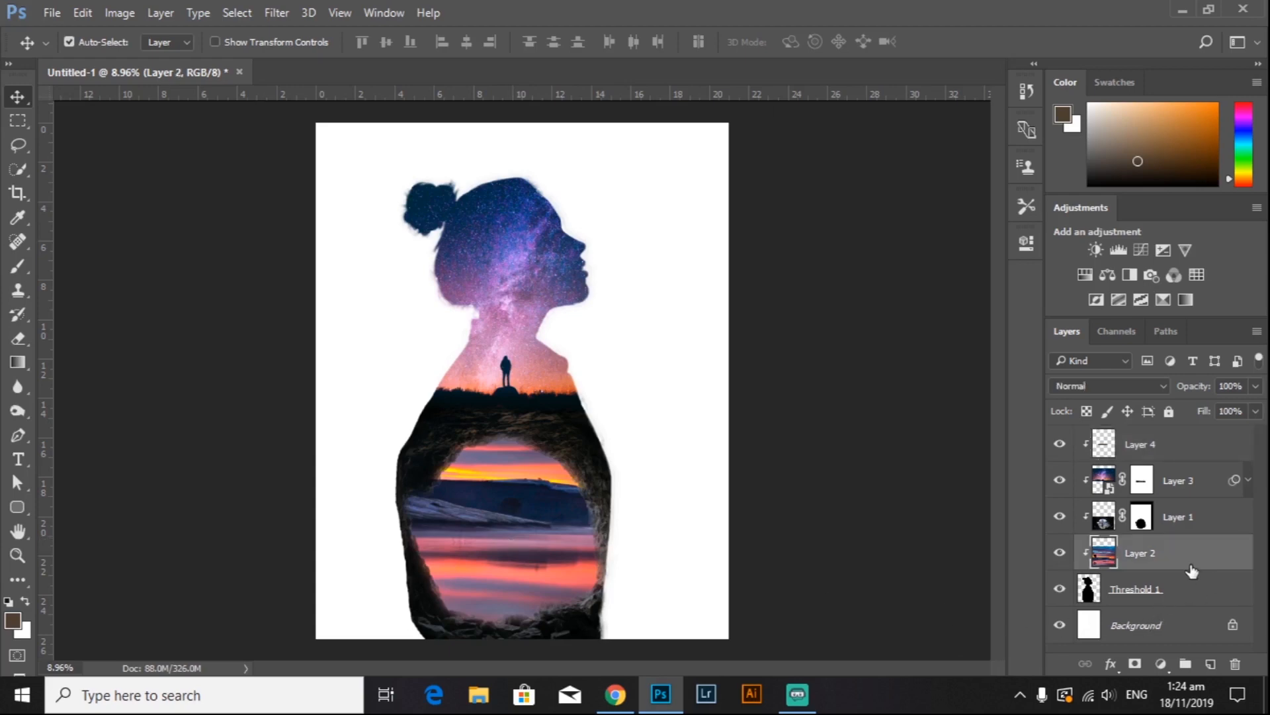
{"action": "left_click", "coordinate": [50, 12]}
{"action": "left_click", "coordinate": [56, 50]}
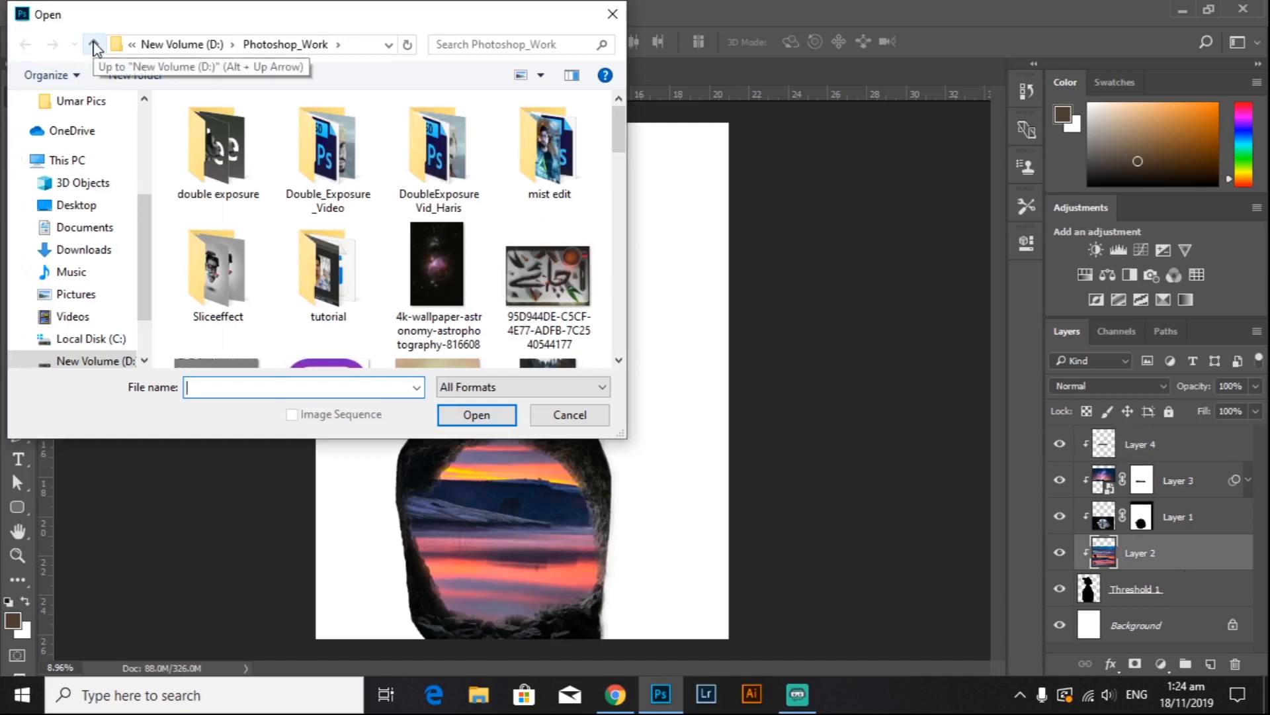
{"action": "left_click", "coordinate": [94, 45]}
{"action": "double_click", "coordinate": [241, 227]}
{"action": "scroll", "coordinate": [340, 245], "scroll_direction": "down", "scroll_amount": 2}
{"action": "scroll", "coordinate": [340, 245], "scroll_direction": "down", "scroll_amount": 10}
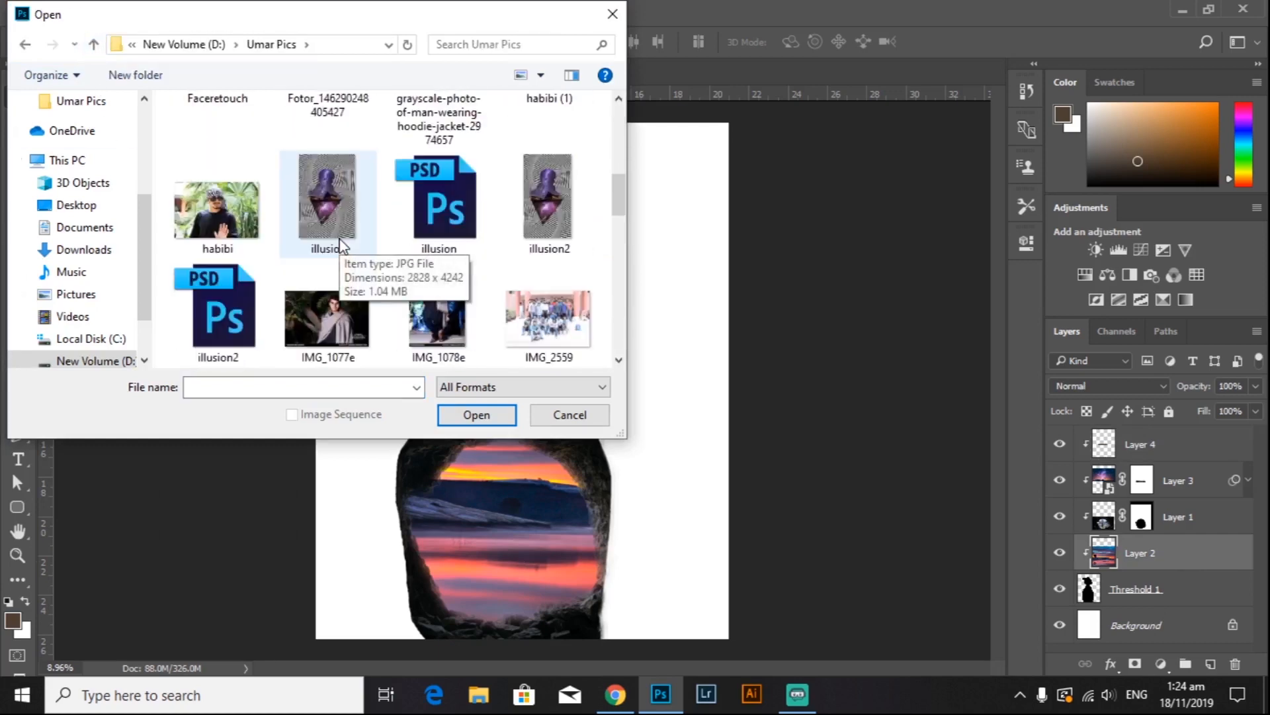
{"action": "scroll", "coordinate": [341, 245], "scroll_direction": "down", "scroll_amount": 9}
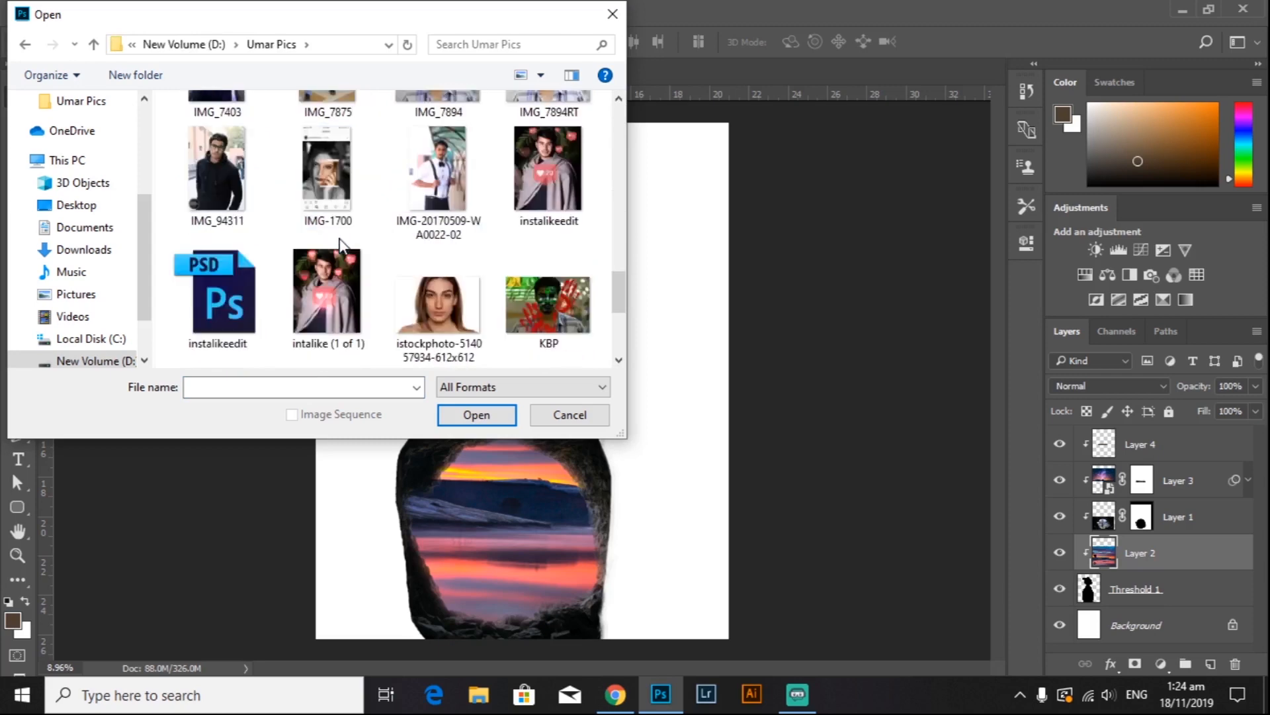
{"action": "scroll", "coordinate": [341, 245], "scroll_direction": "down", "scroll_amount": 2}
{"action": "left_click", "coordinate": [403, 156]}
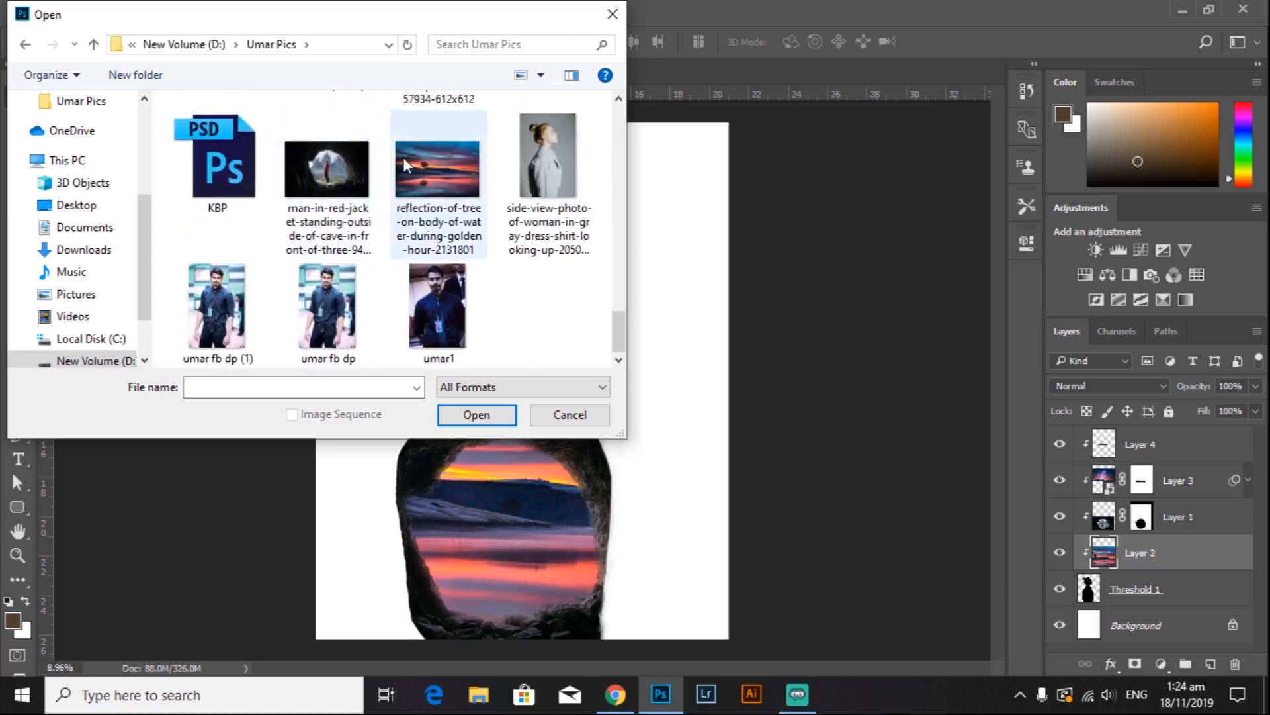
{"action": "left_click", "coordinate": [463, 415]}
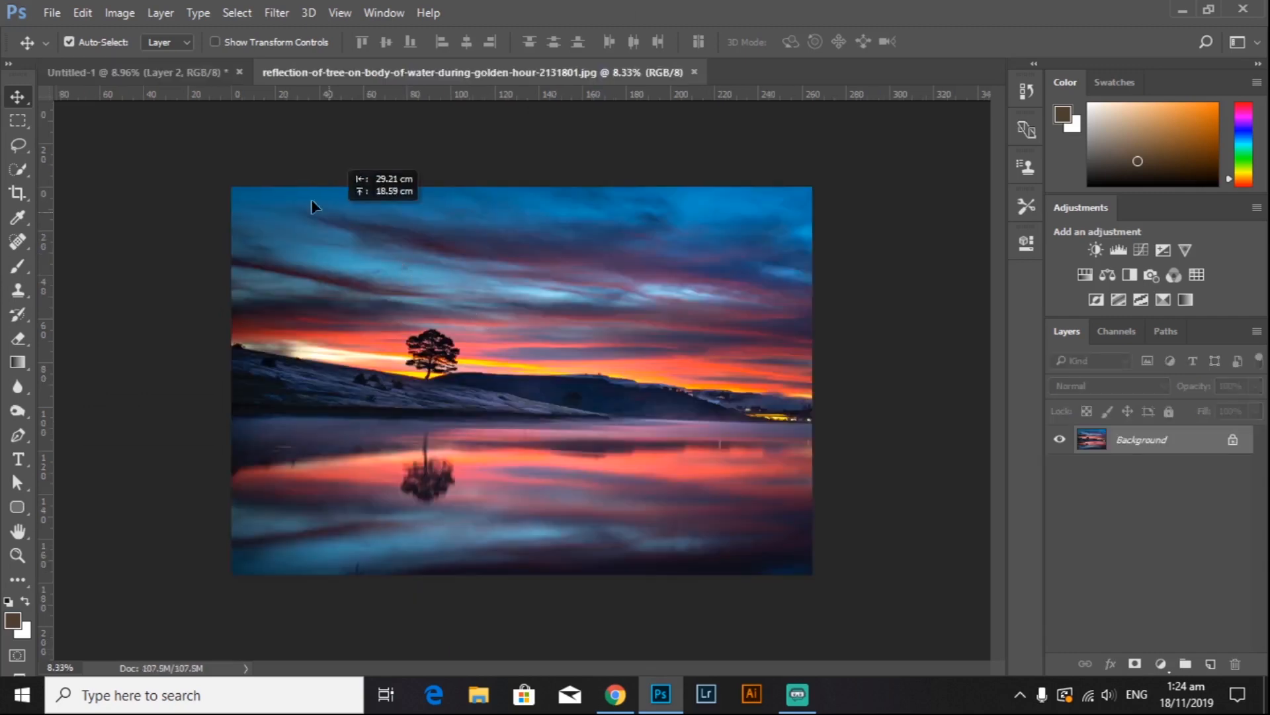
Step: Copy the golden-hour lake image into Untitled-1 and place its layer between Threshold 1 and the Background
{"action": "left_click_drag", "start_coordinate": [214, 78], "coordinate": [358, 229]}
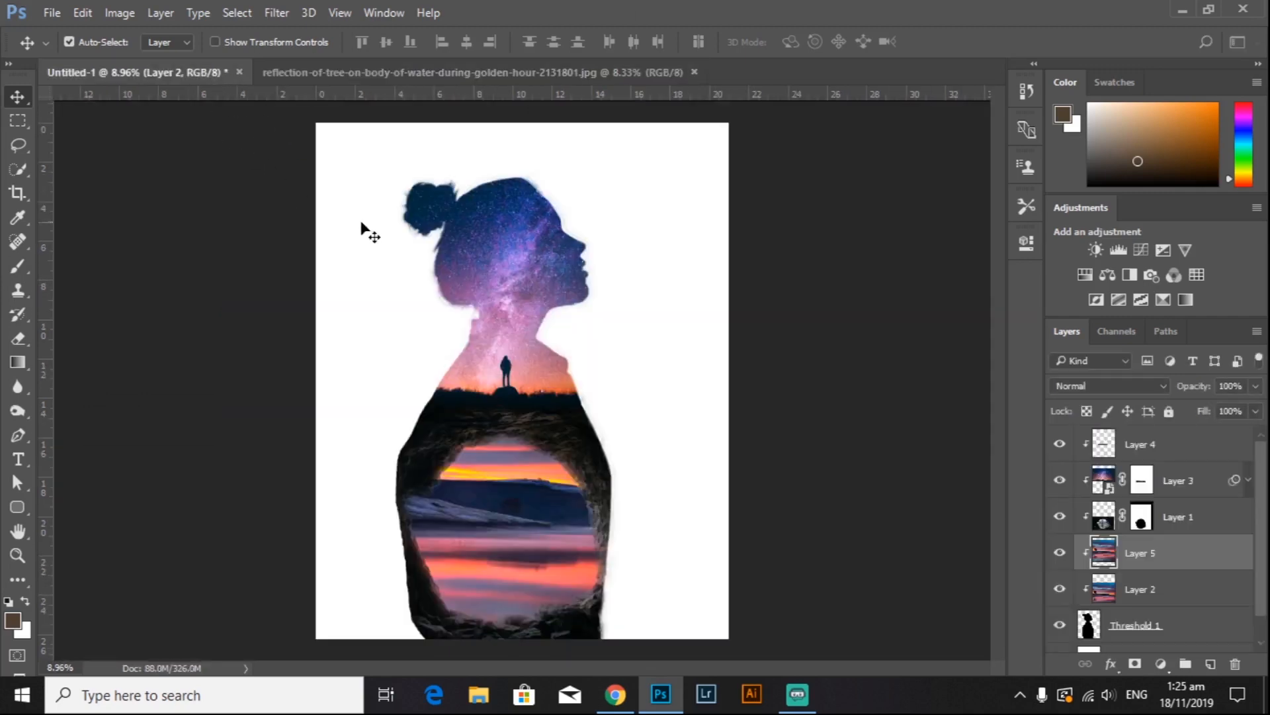
{"action": "left_click_drag", "start_coordinate": [1187, 564], "coordinate": [1151, 622]}
Step: Reposition and enlarge the golden-hour lake layer behind the silhouette with Free Transform until it covers the whole canvas
{"action": "left_click_drag", "start_coordinate": [652, 387], "coordinate": [704, 383]}
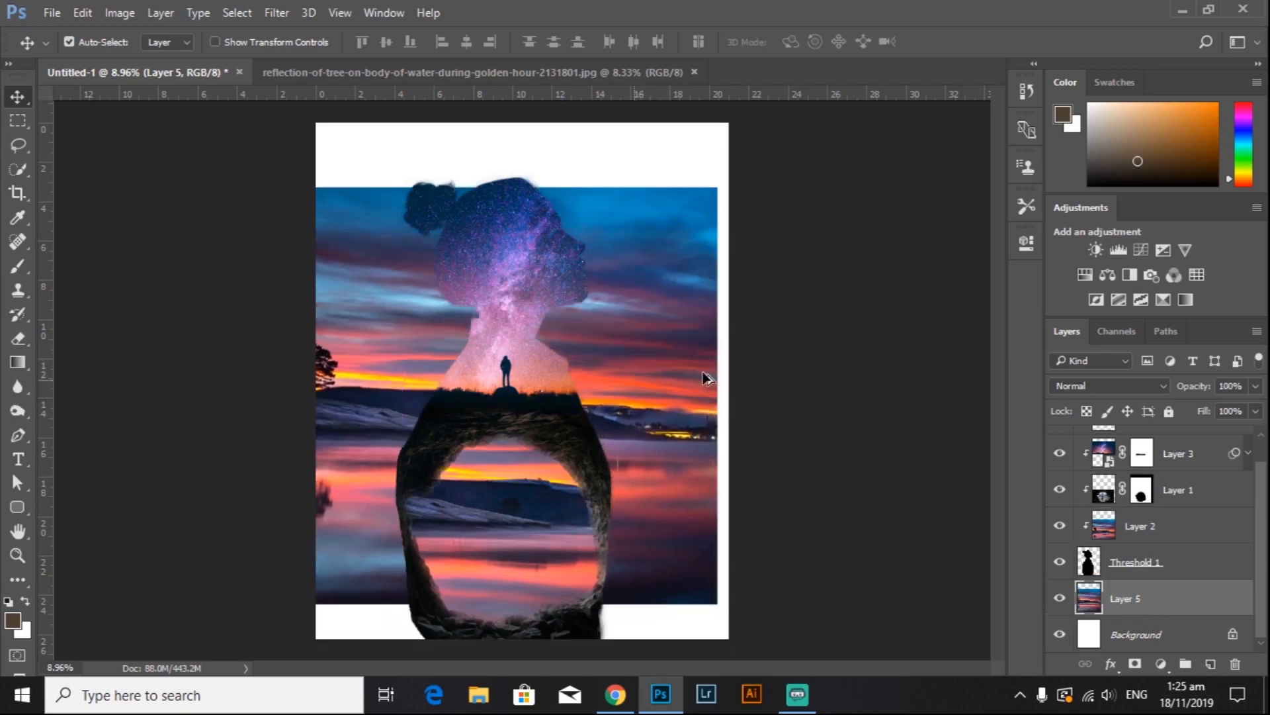
{"action": "scroll", "coordinate": [703, 380], "scroll_direction": "down", "scroll_amount": 2}
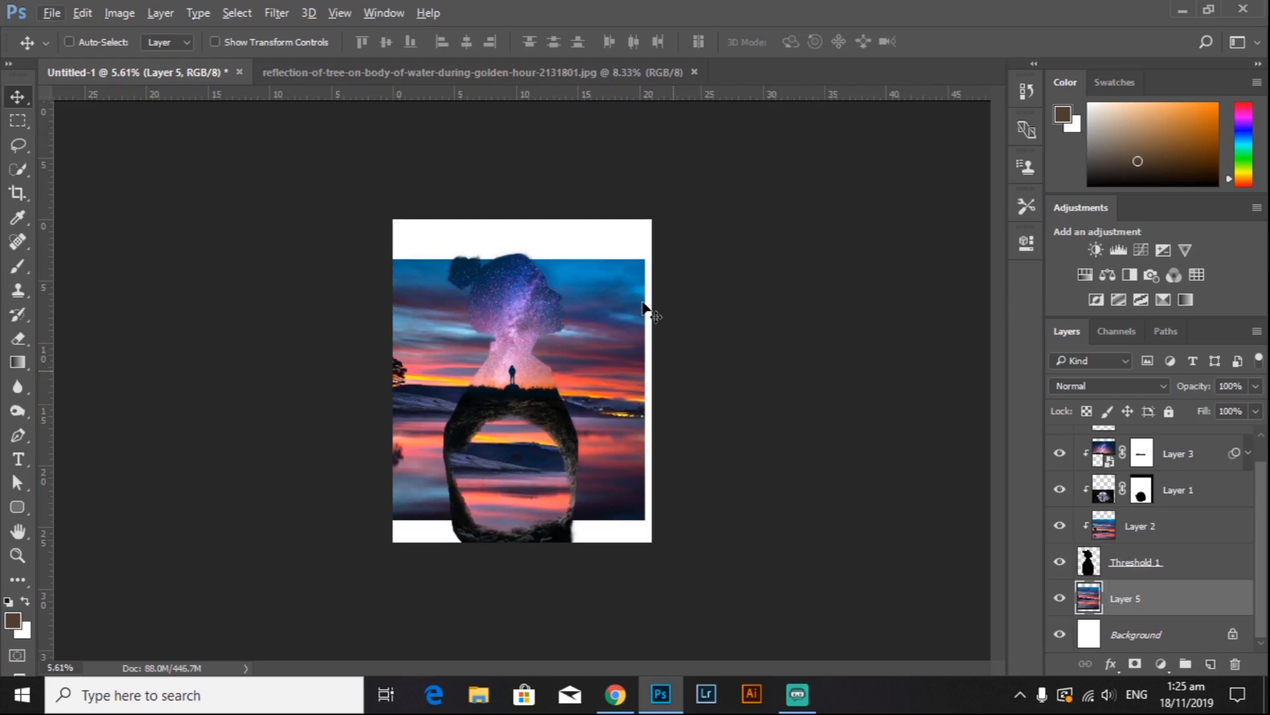
{"action": "key", "text": "ctrl+t"}
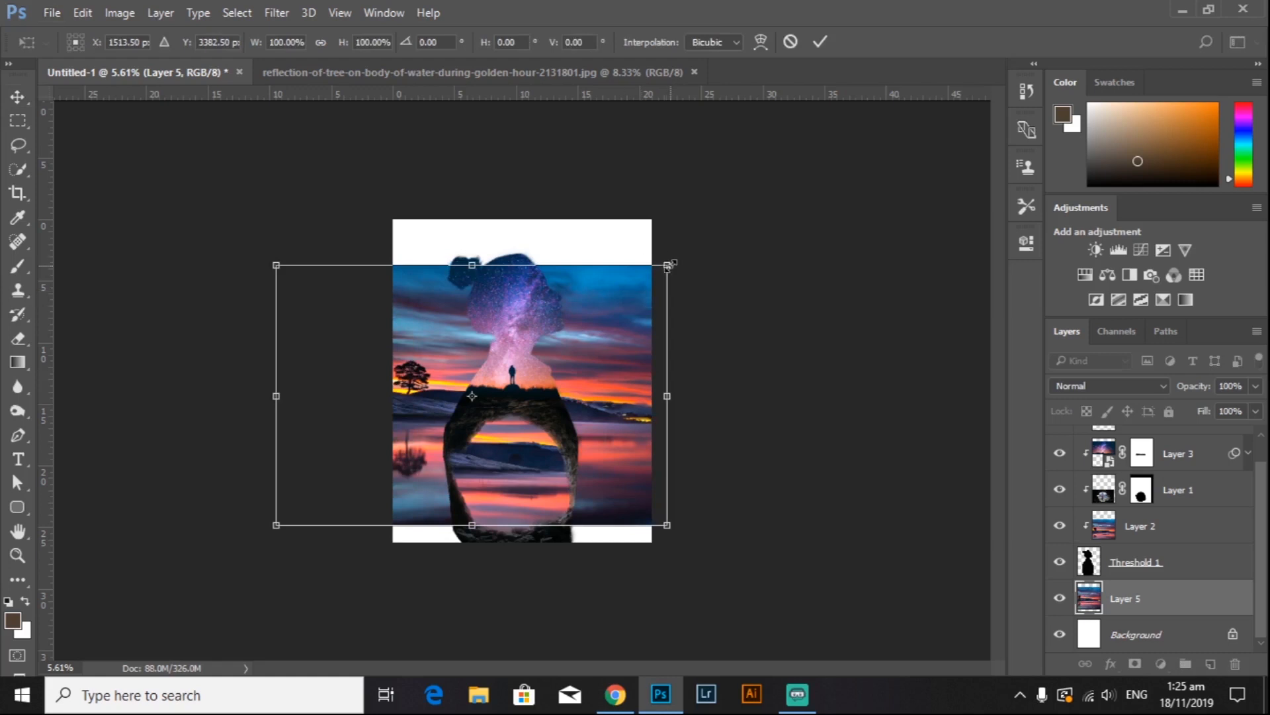
{"action": "left_click_drag", "start_coordinate": [669, 265], "coordinate": [631, 261]}
{"action": "left_click", "coordinate": [819, 42]}
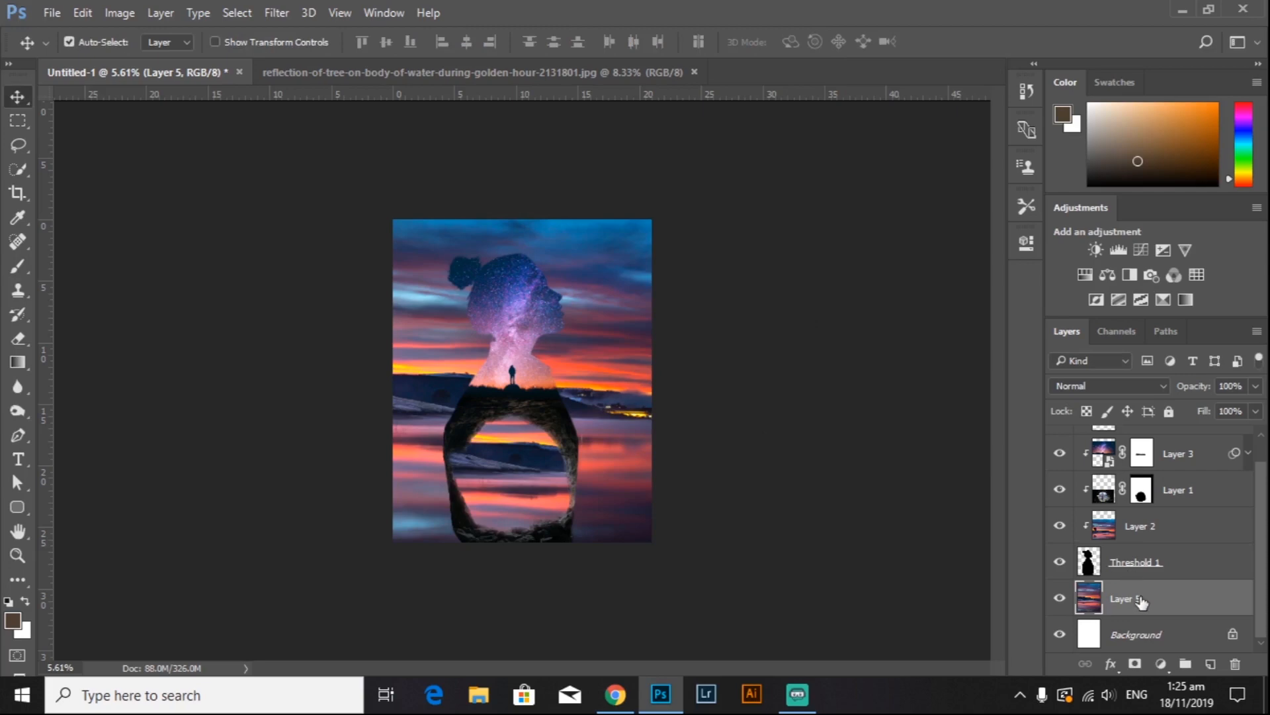
Step: Convert the lake background layer to a smart object and apply a Gaussian Blur with a radius of 75 pixels
{"action": "right_click", "coordinate": [1181, 597]}
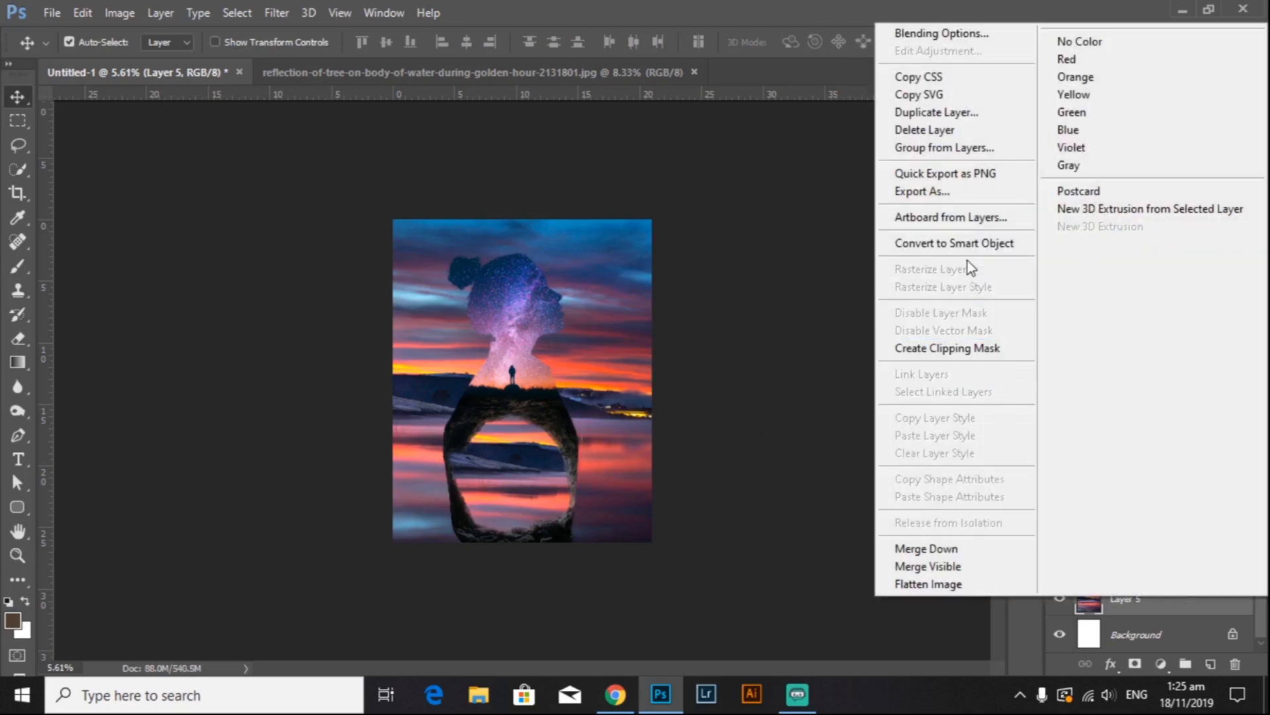
{"action": "left_click", "coordinate": [925, 245]}
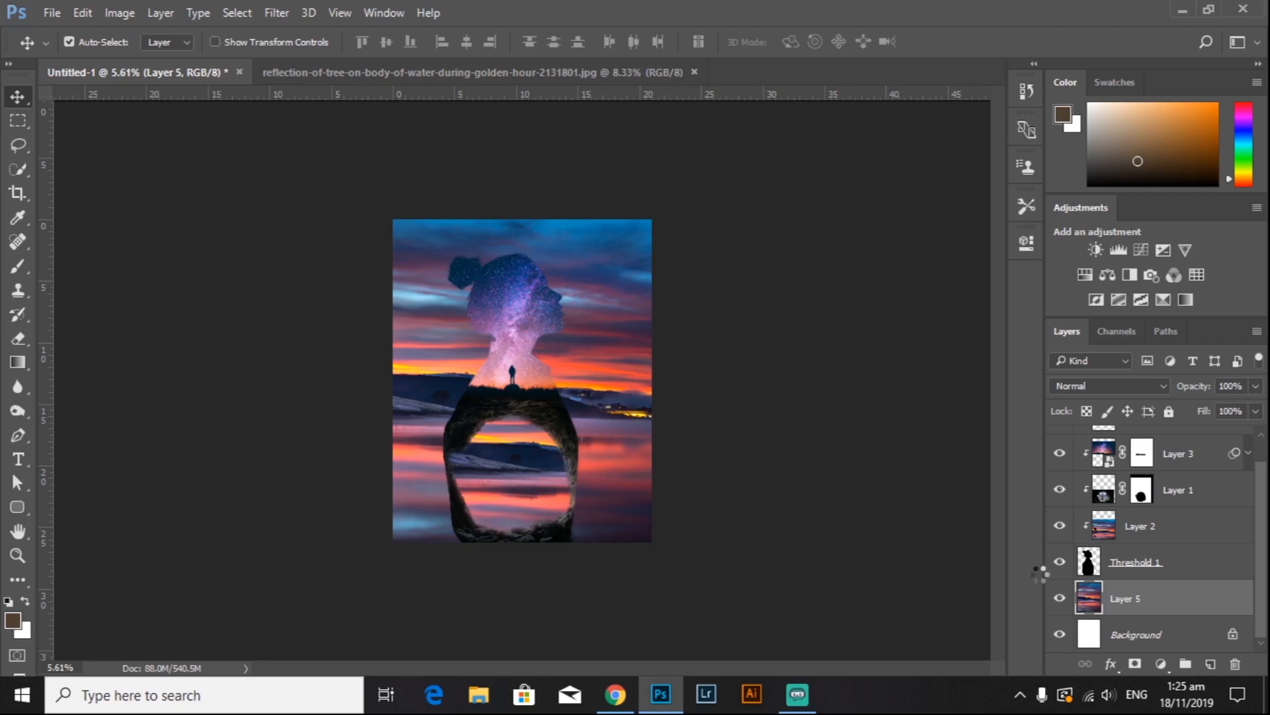
{"action": "left_click", "coordinate": [271, 13]}
{"action": "mouse_move", "coordinate": [312, 217]}
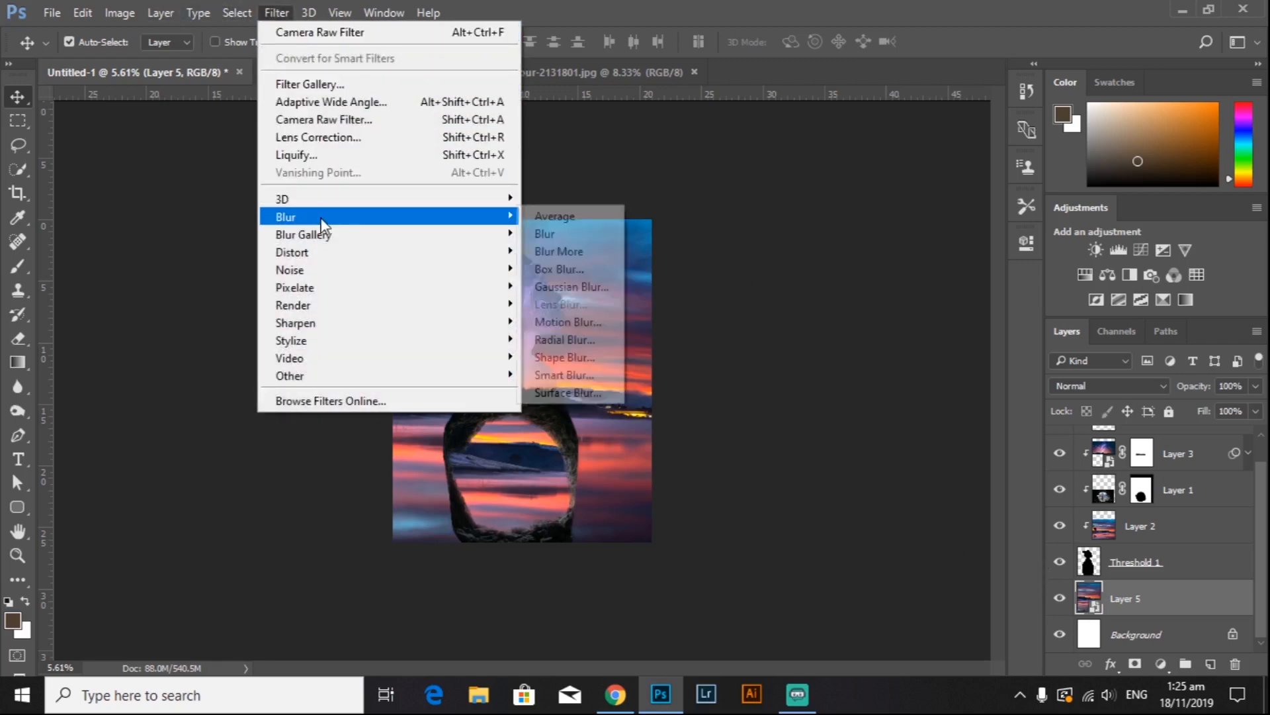
{"action": "left_click", "coordinate": [575, 286]}
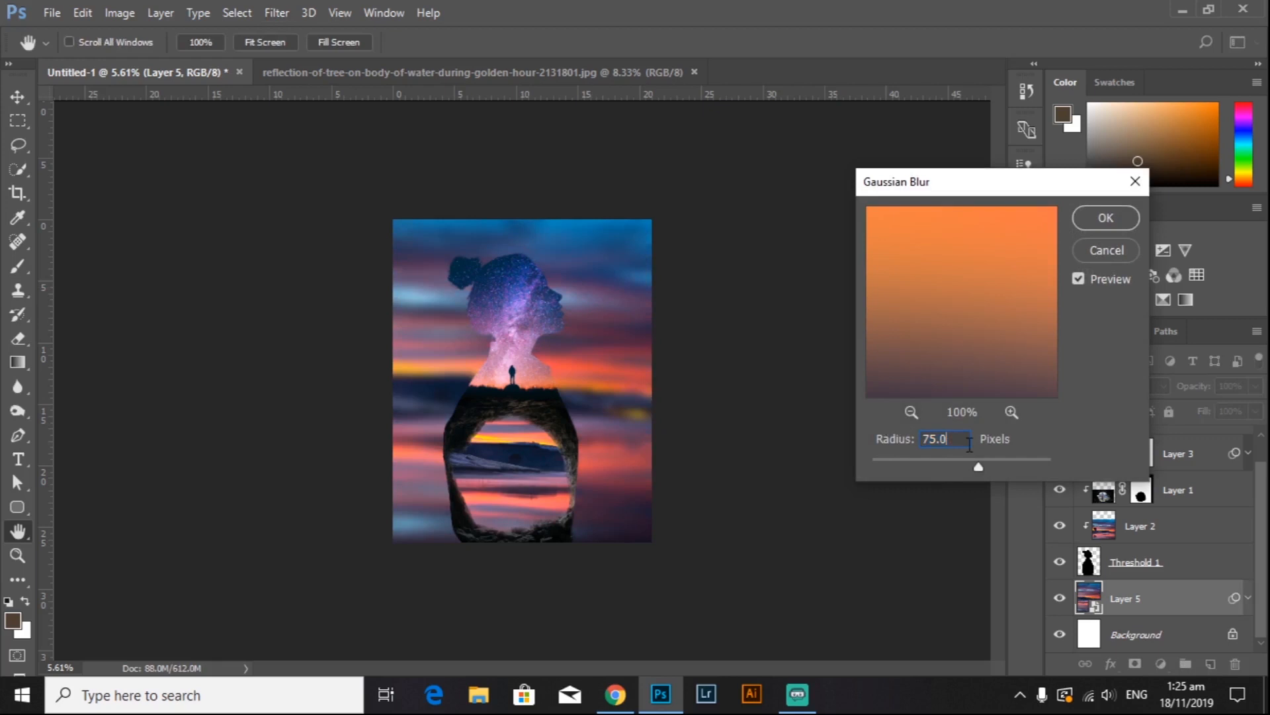
{"action": "left_click", "coordinate": [1113, 217]}
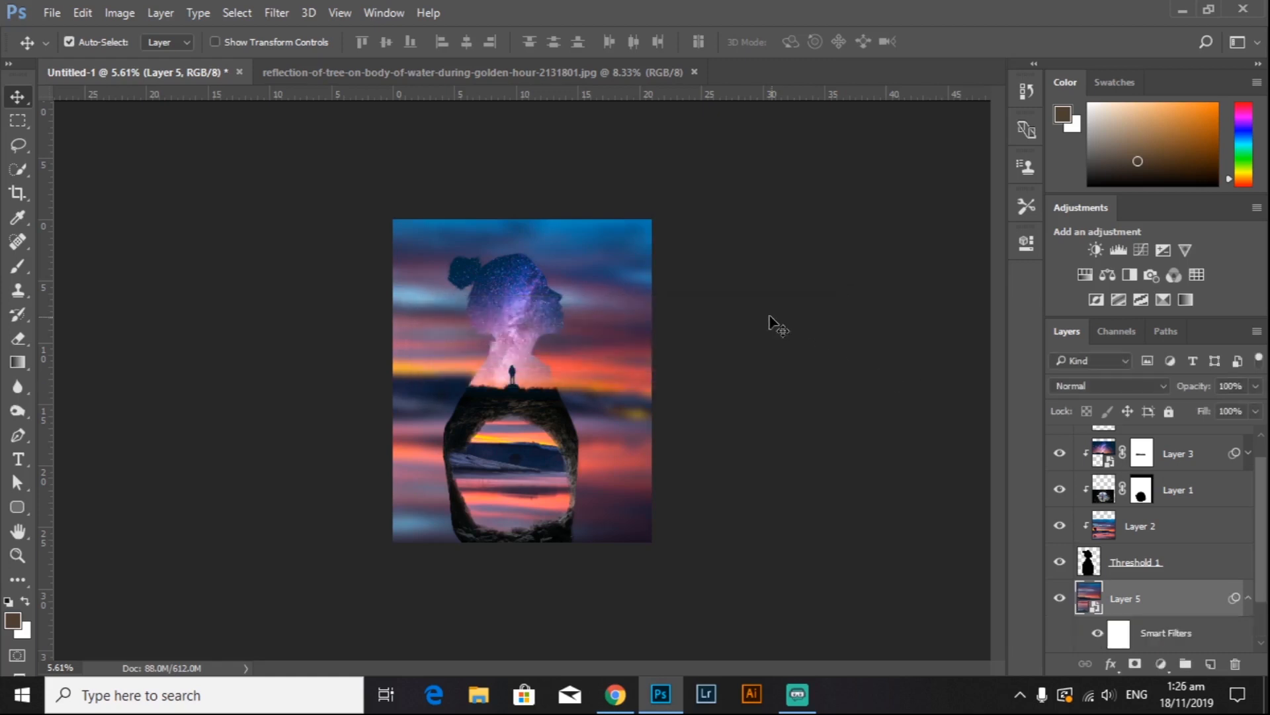
{"action": "left_click", "coordinate": [770, 311]}
{"action": "scroll", "coordinate": [745, 308], "scroll_direction": "up", "scroll_amount": 5}
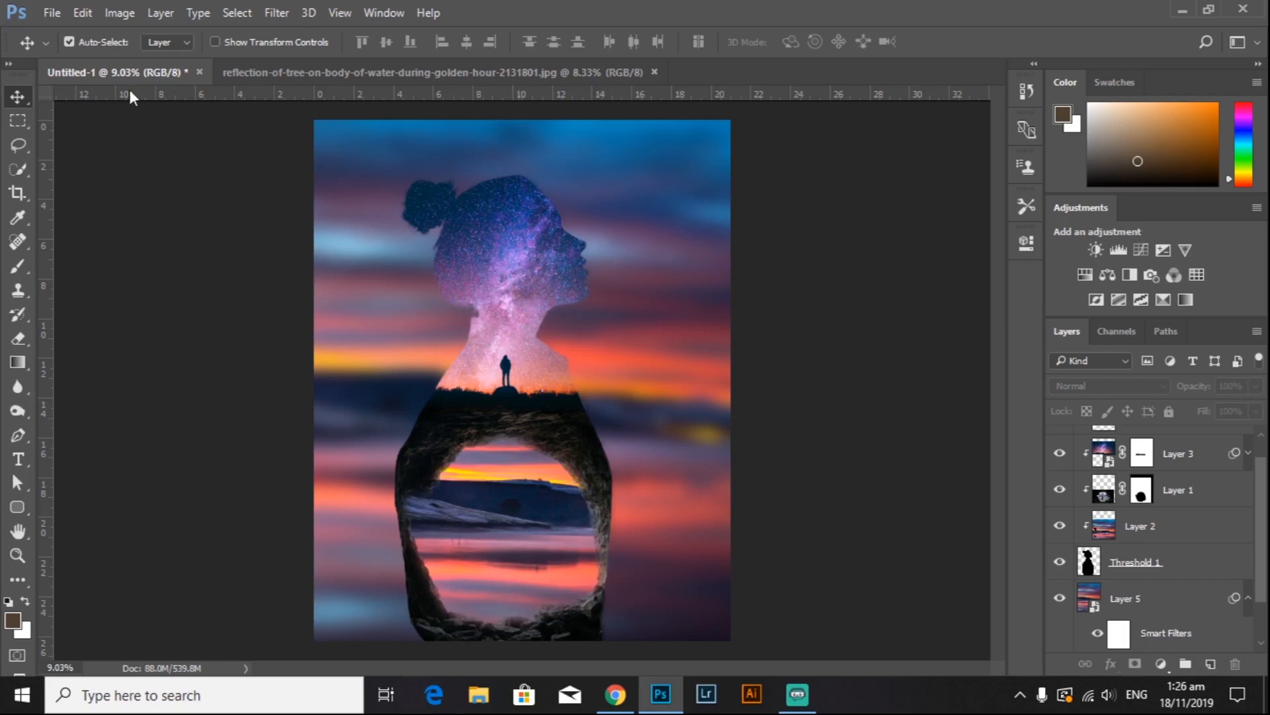
Step: Save the composite to the Desktop as a Photoshop file named DET with Layers and Maximize Compatibility enabled
{"action": "left_click", "coordinate": [42, 14]}
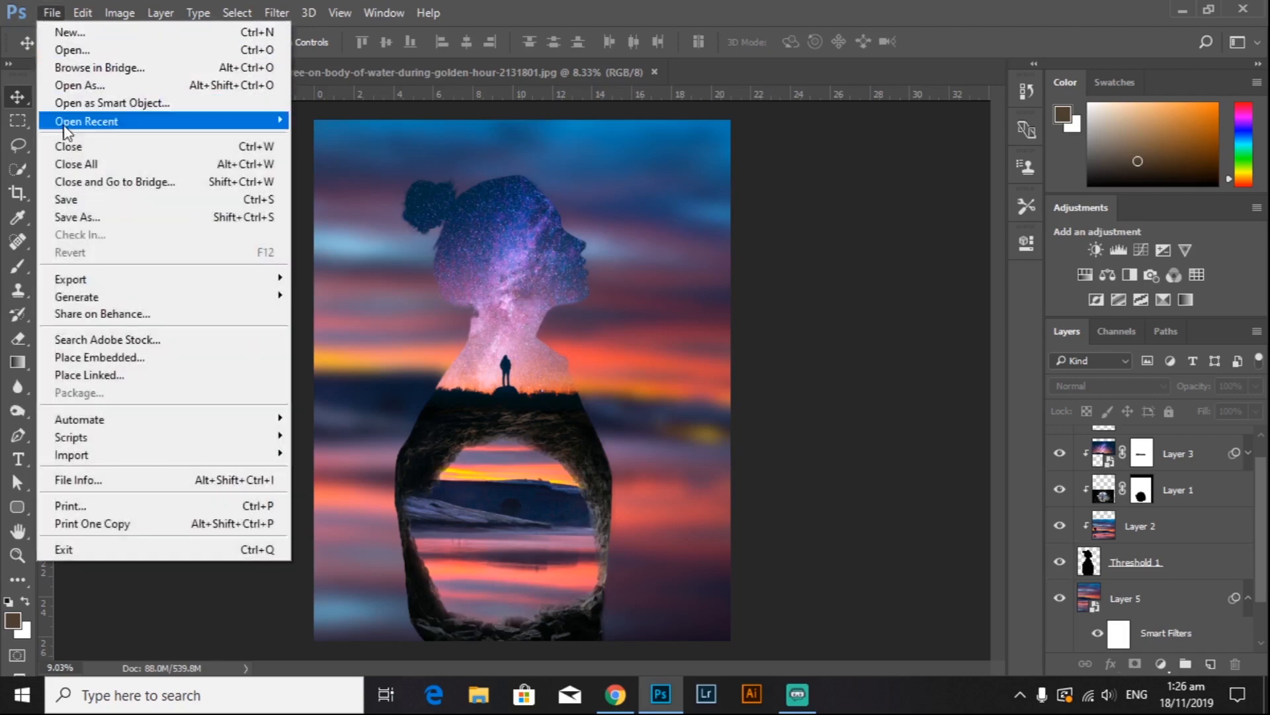
{"action": "left_click", "coordinate": [93, 216]}
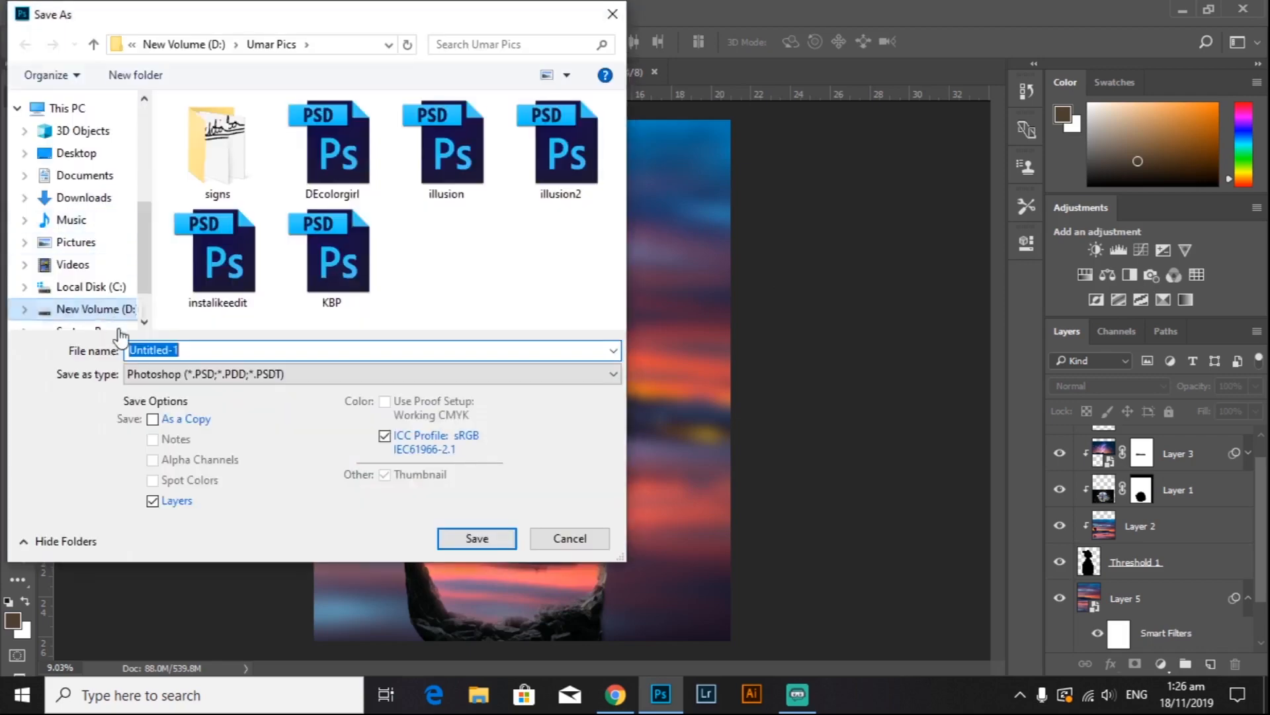
{"action": "left_click", "coordinate": [170, 374]}
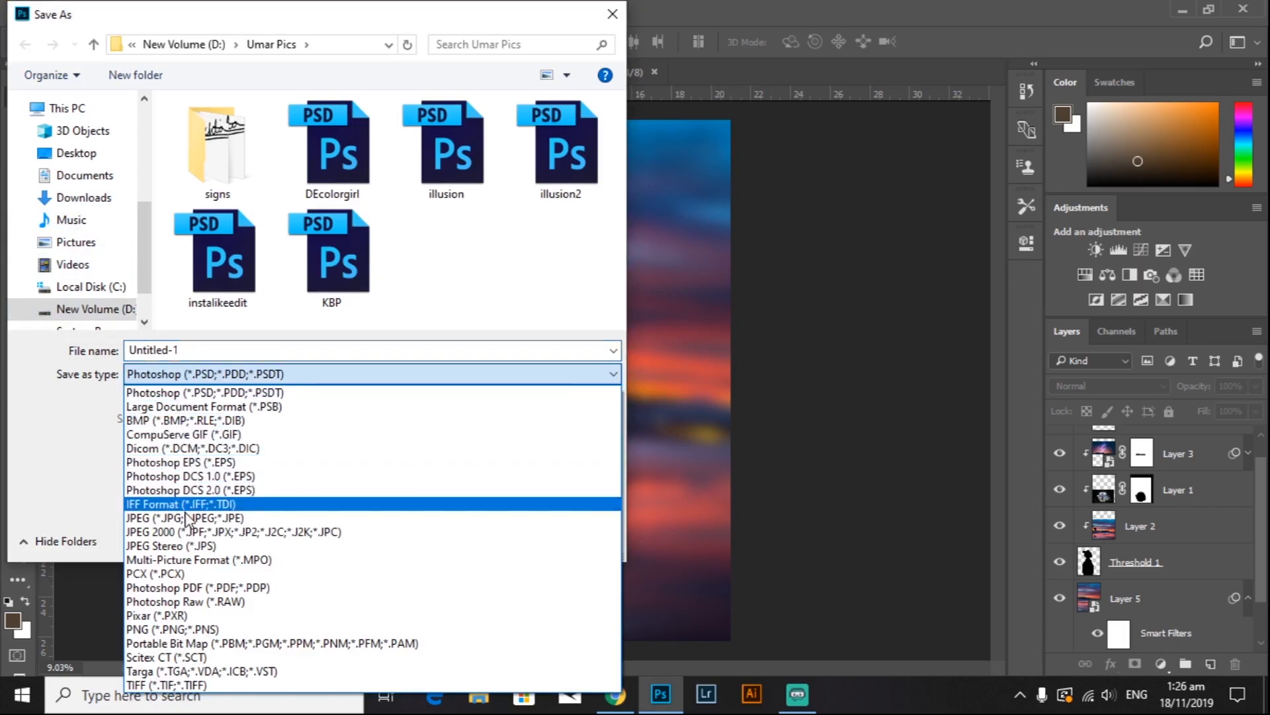
{"action": "left_click", "coordinate": [86, 444]}
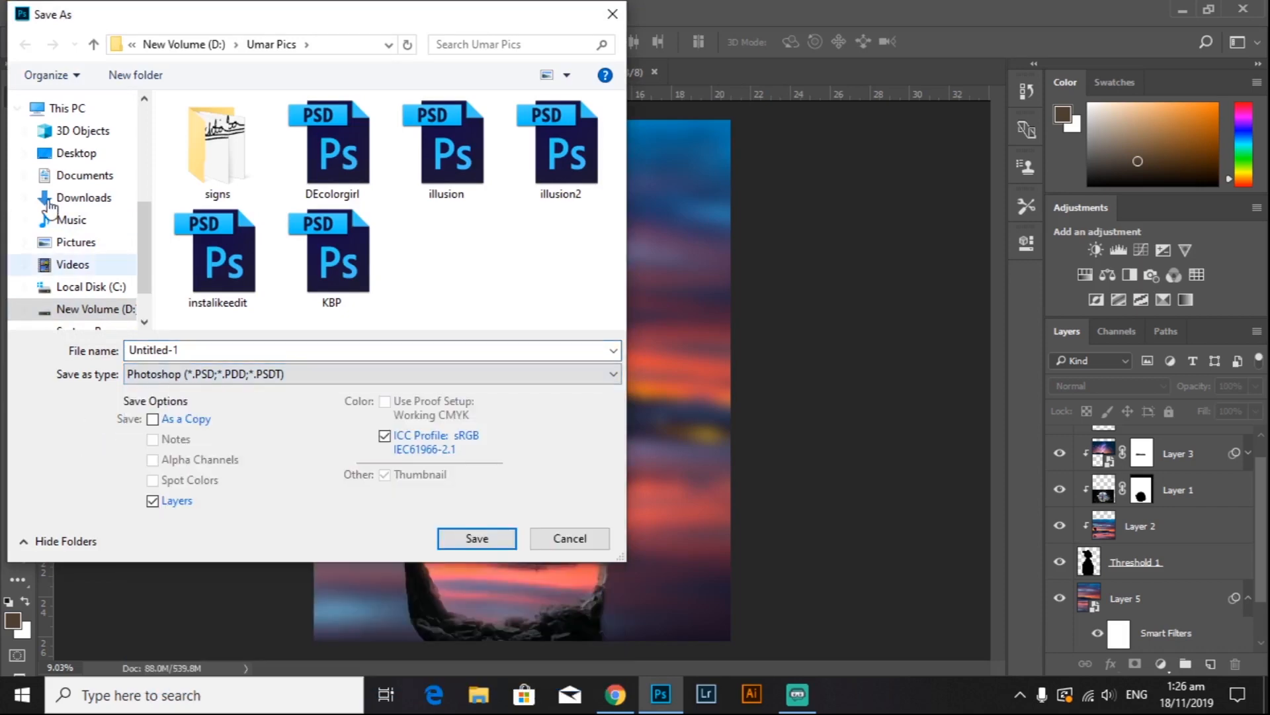
{"action": "left_click", "coordinate": [66, 154]}
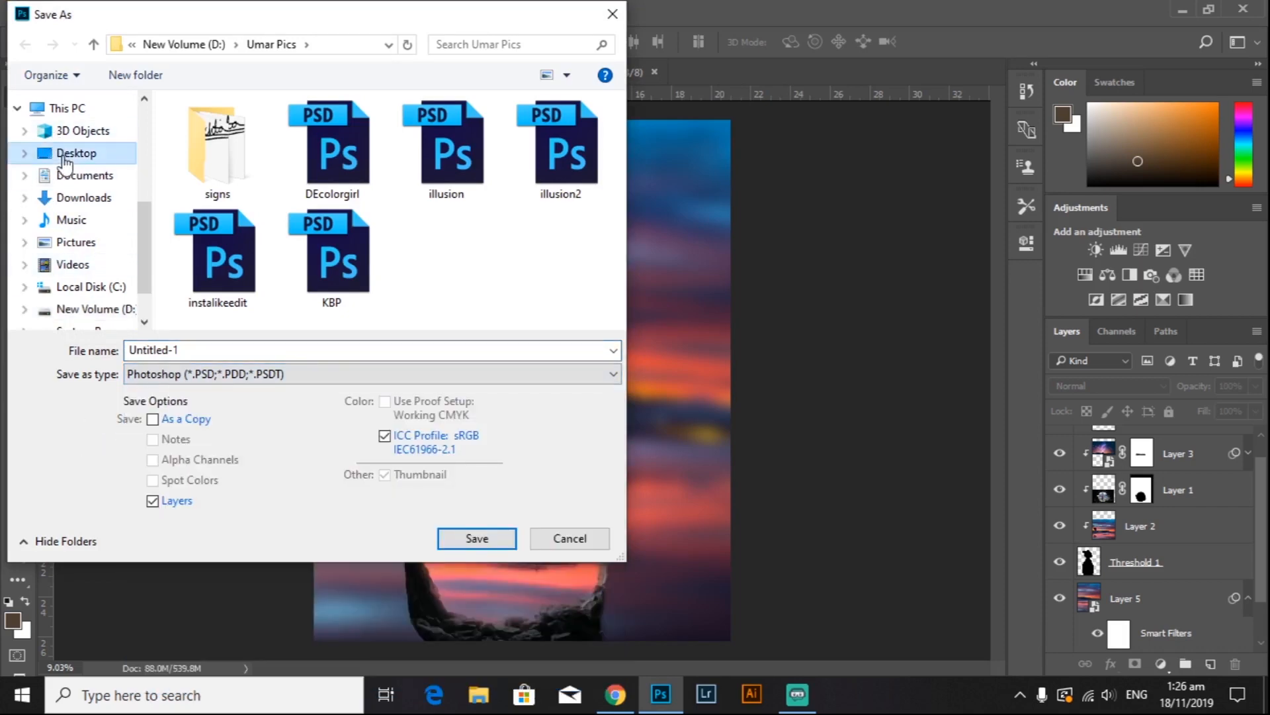
{"action": "left_click", "coordinate": [212, 349]}
{"action": "type", "text": "DET"}
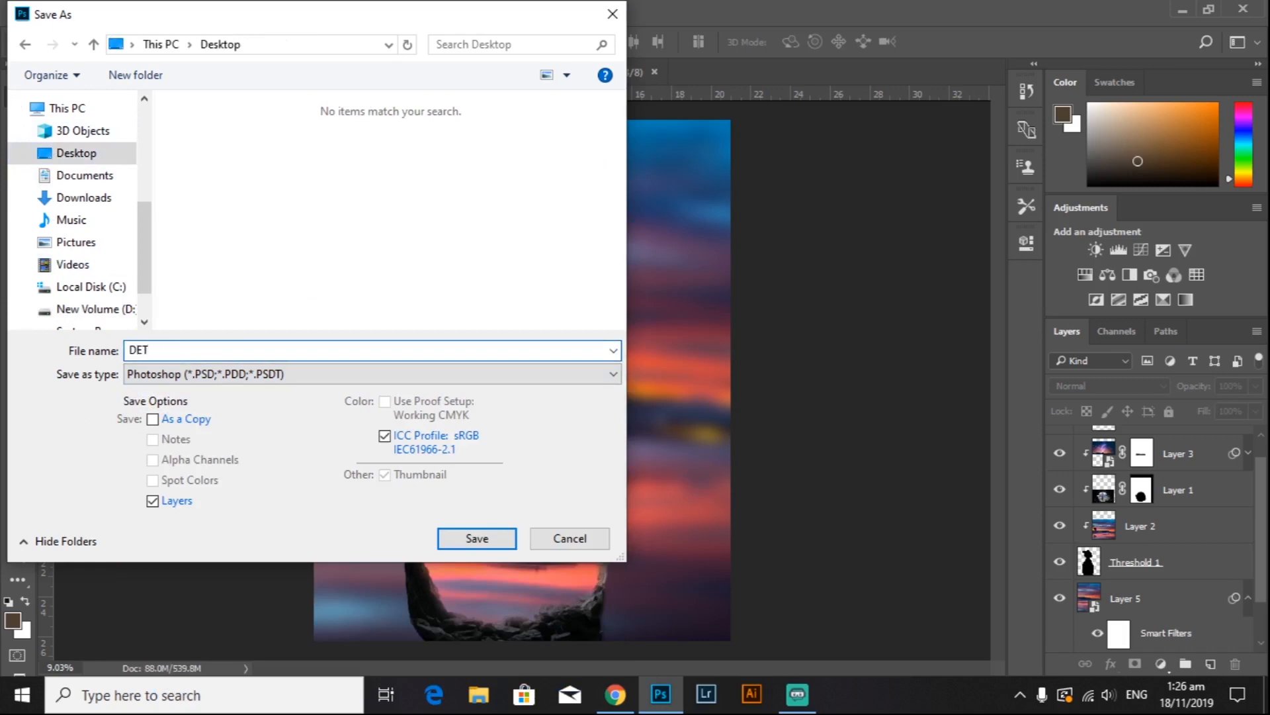
{"action": "left_click", "coordinate": [475, 533]}
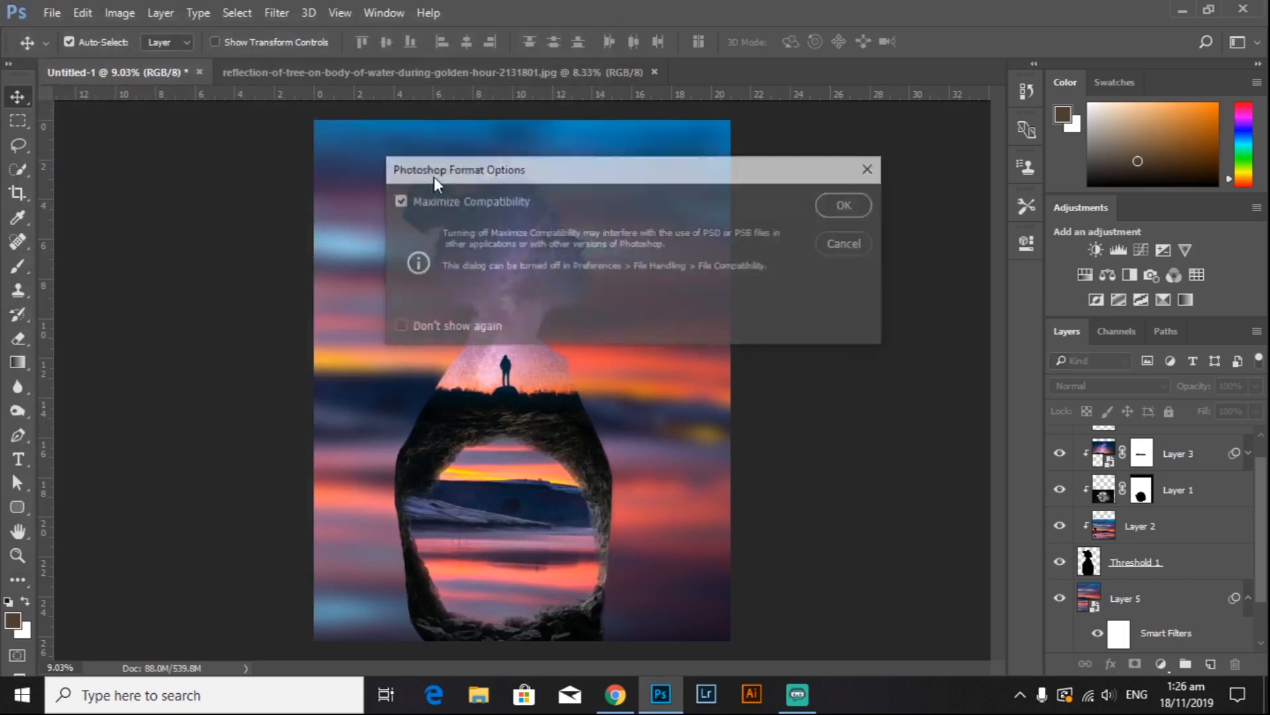
{"action": "left_click", "coordinate": [848, 205]}
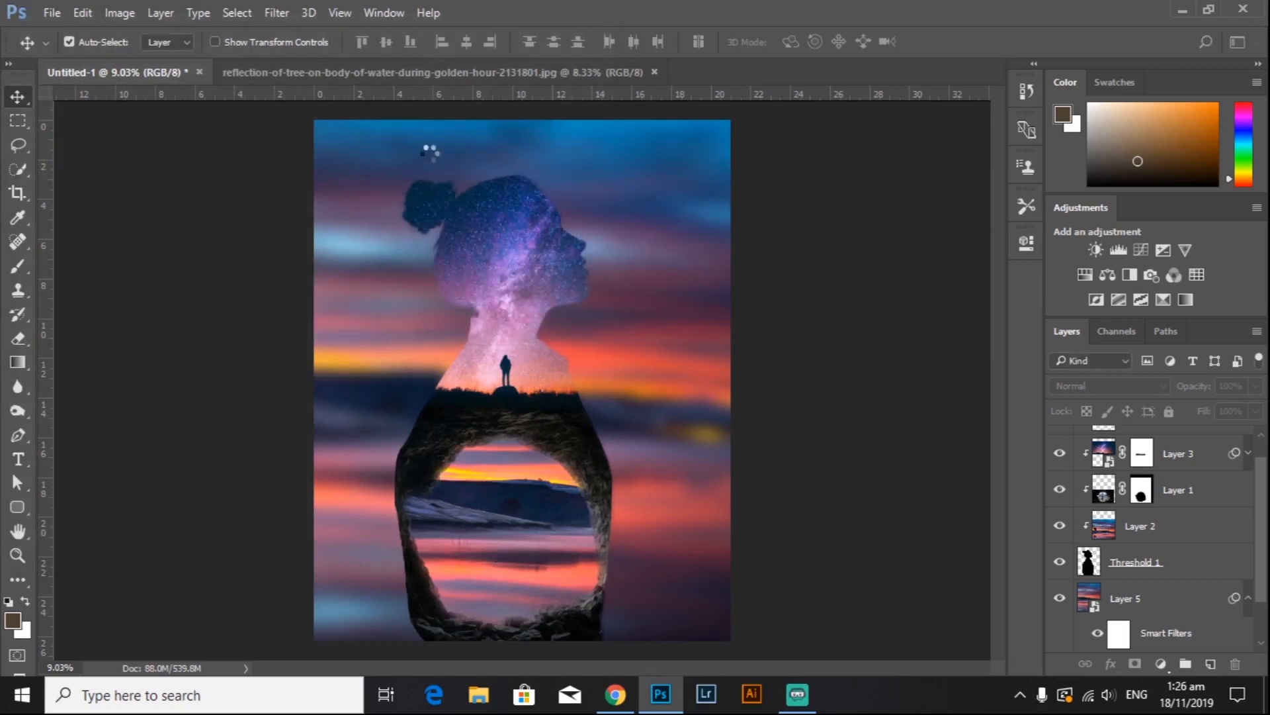